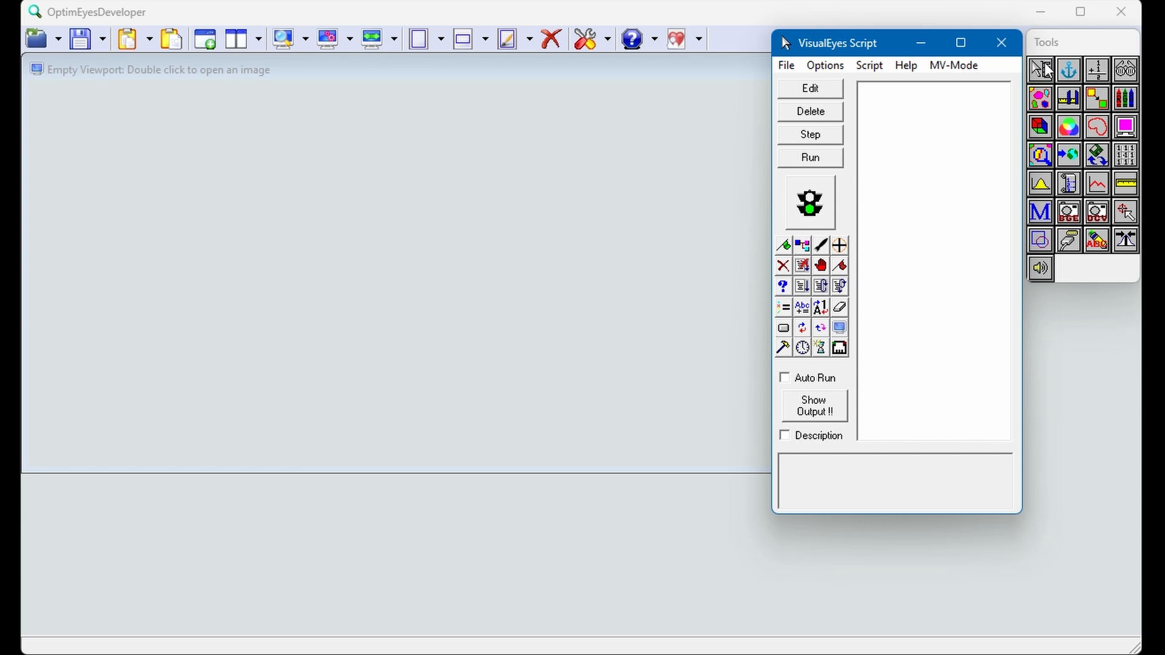
Step: Set the multi-file open path to the Demo\Images\Grayscale\Floppys folder inside OptimEyesDeveloper
click(1099, 156)
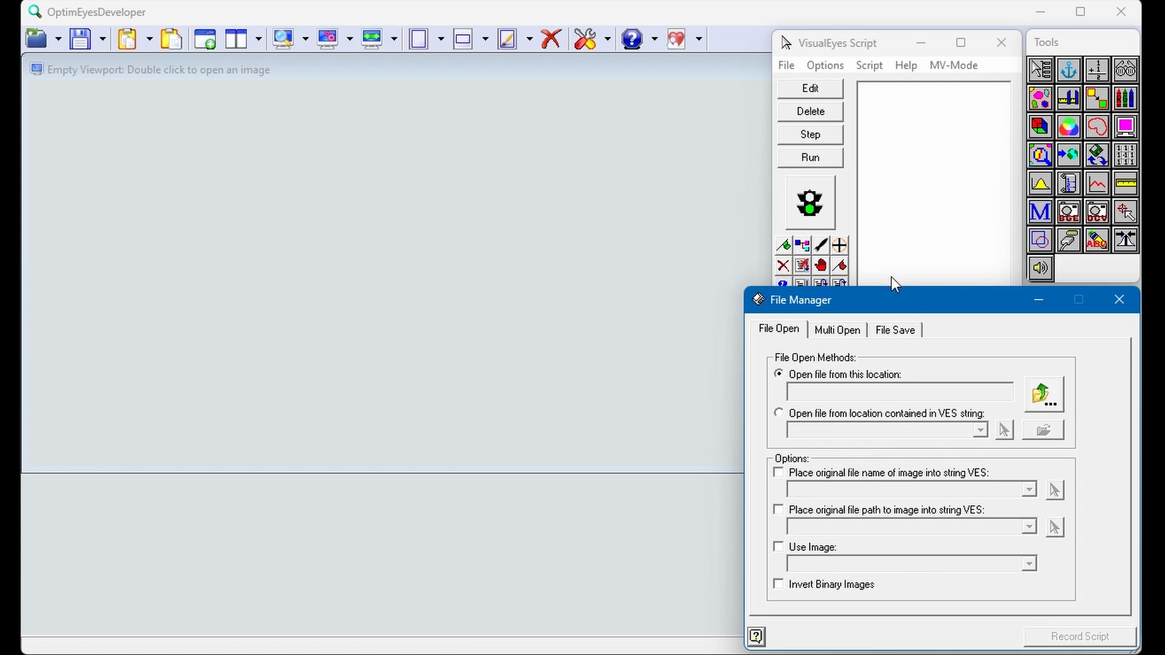
click(835, 333)
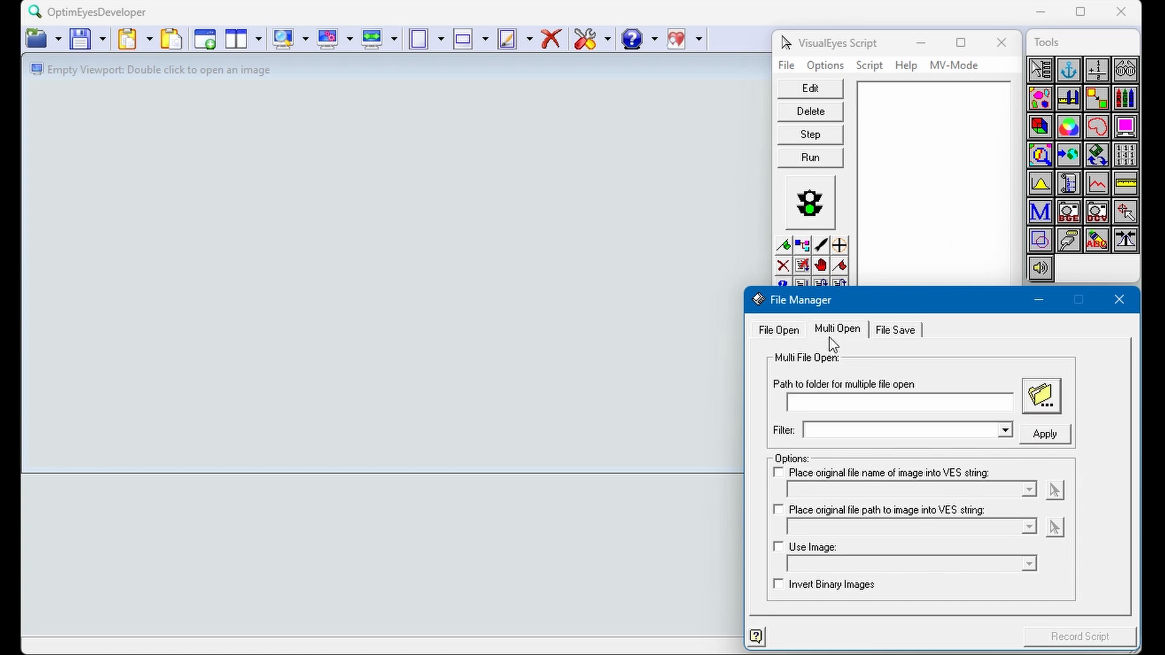
click(1034, 394)
click(771, 502)
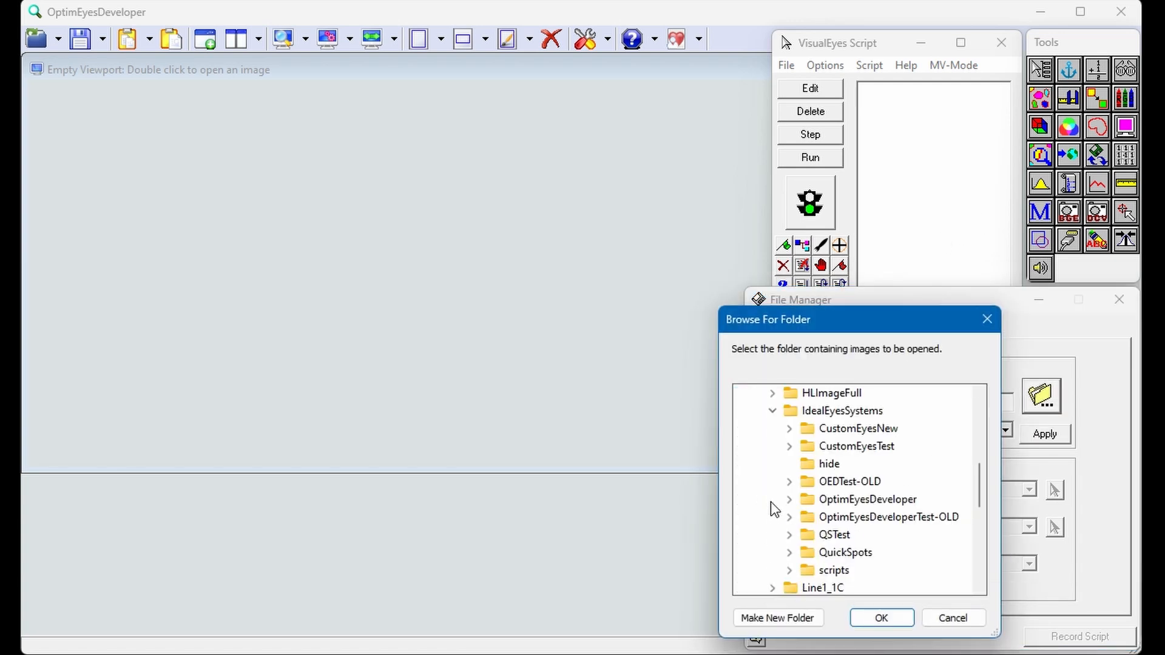
click(789, 500)
click(805, 517)
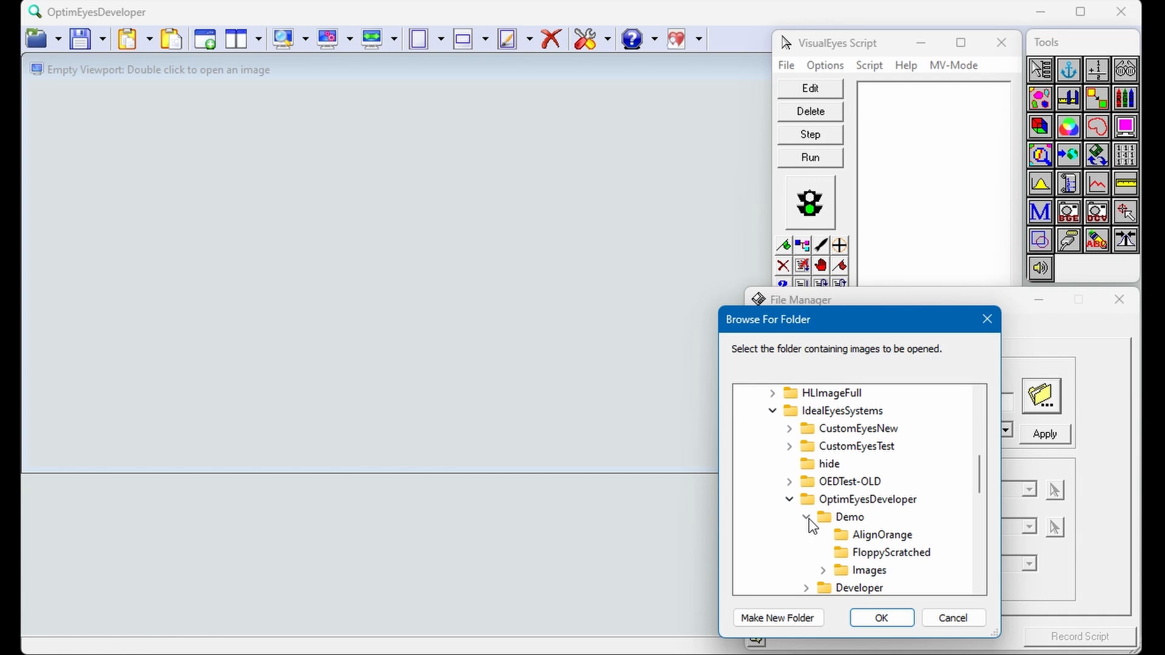
click(823, 570)
click(840, 570)
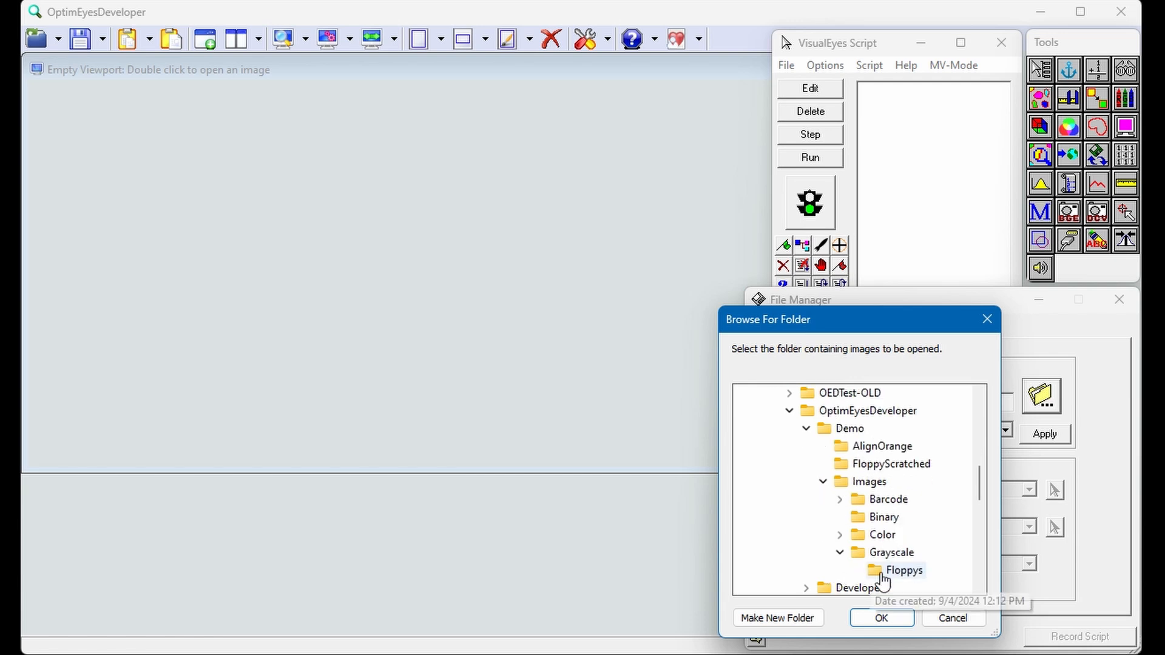
click(881, 577)
click(880, 619)
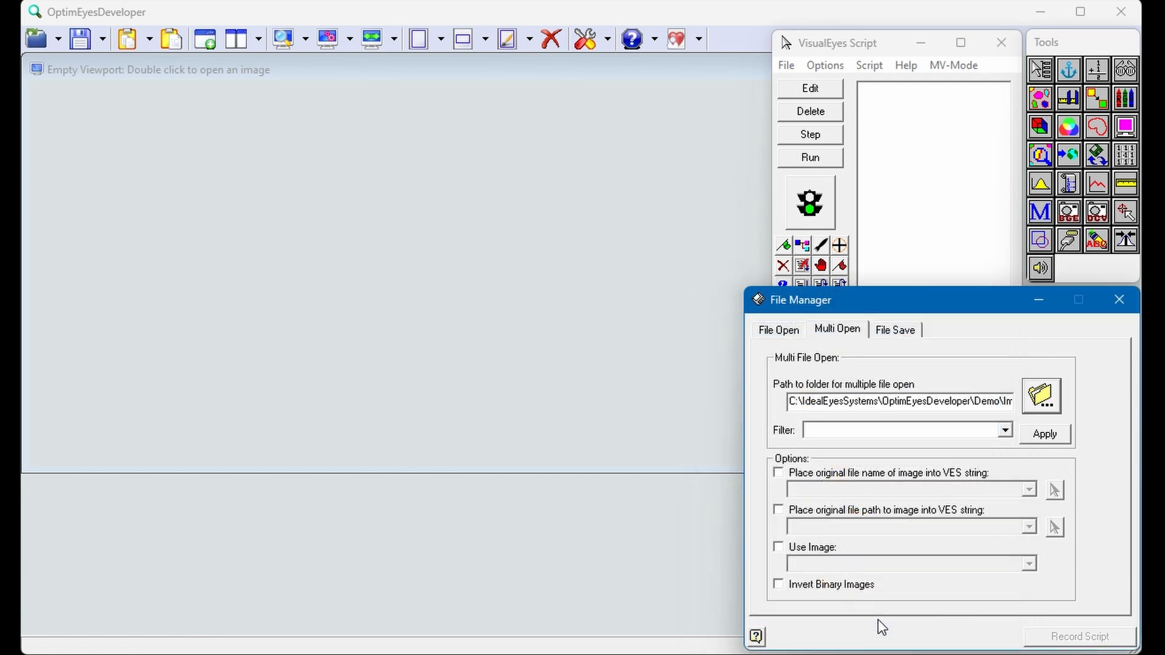
Step: Filter the multi-file open to Floppy*.bmp and have it use an image named Floppy
click(825, 431)
text(Floppy*.bmp)
click(780, 547)
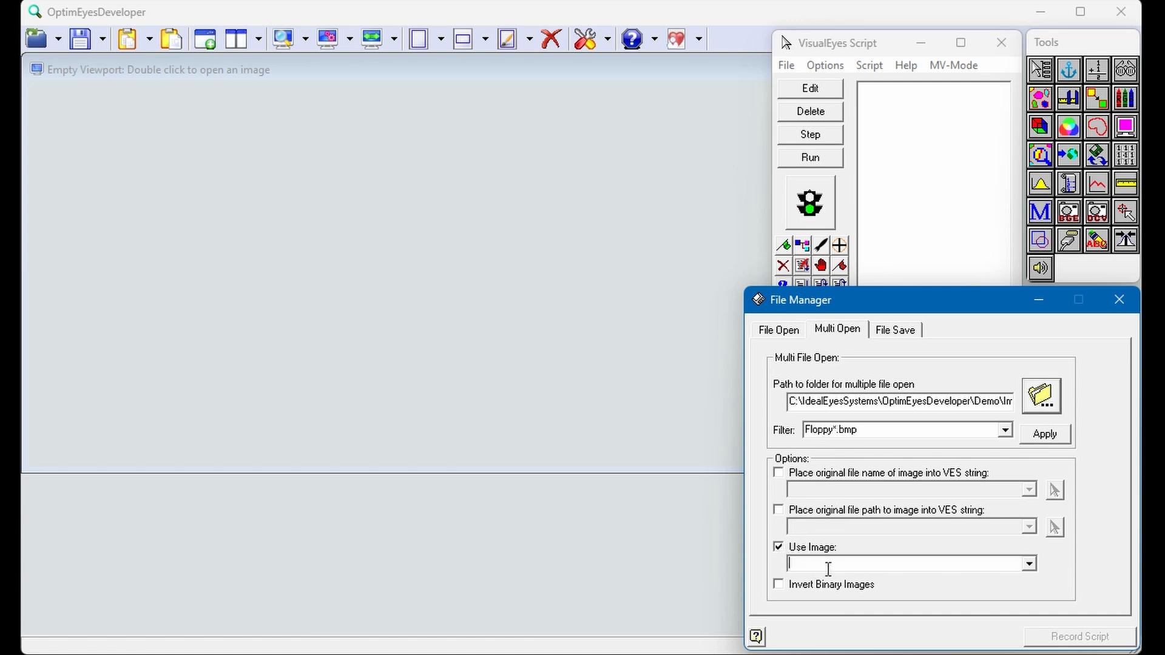
text(Floppy)
Step: Apply the multi-file open to load the first floppy image and record the action in the script
click(1046, 435)
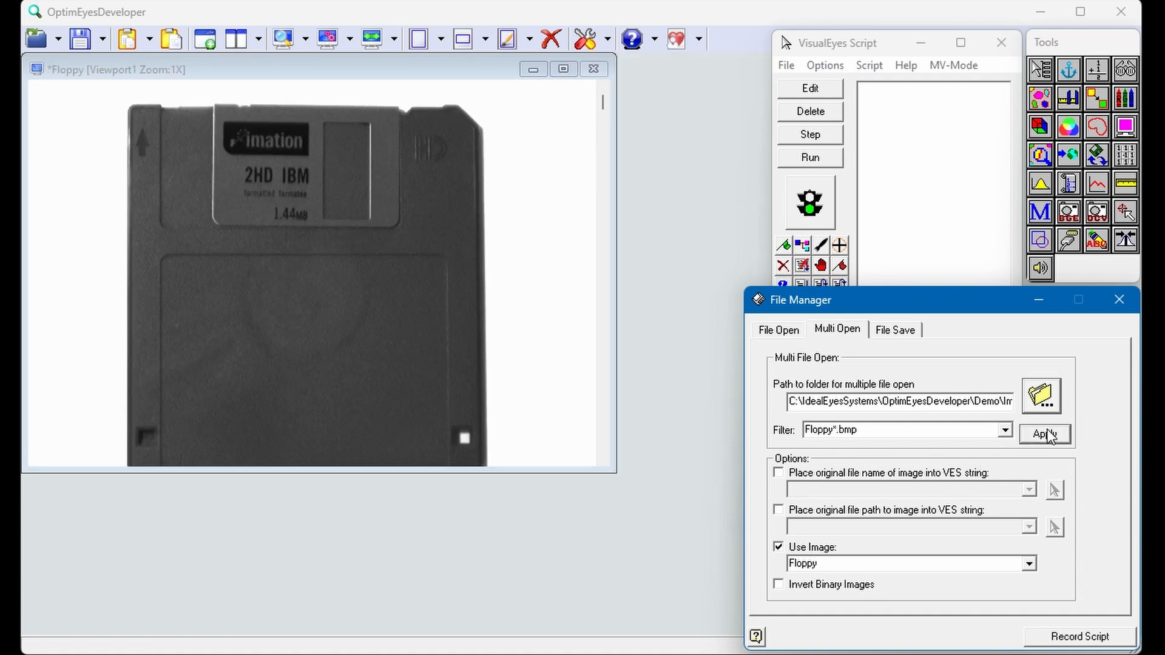
click(1068, 641)
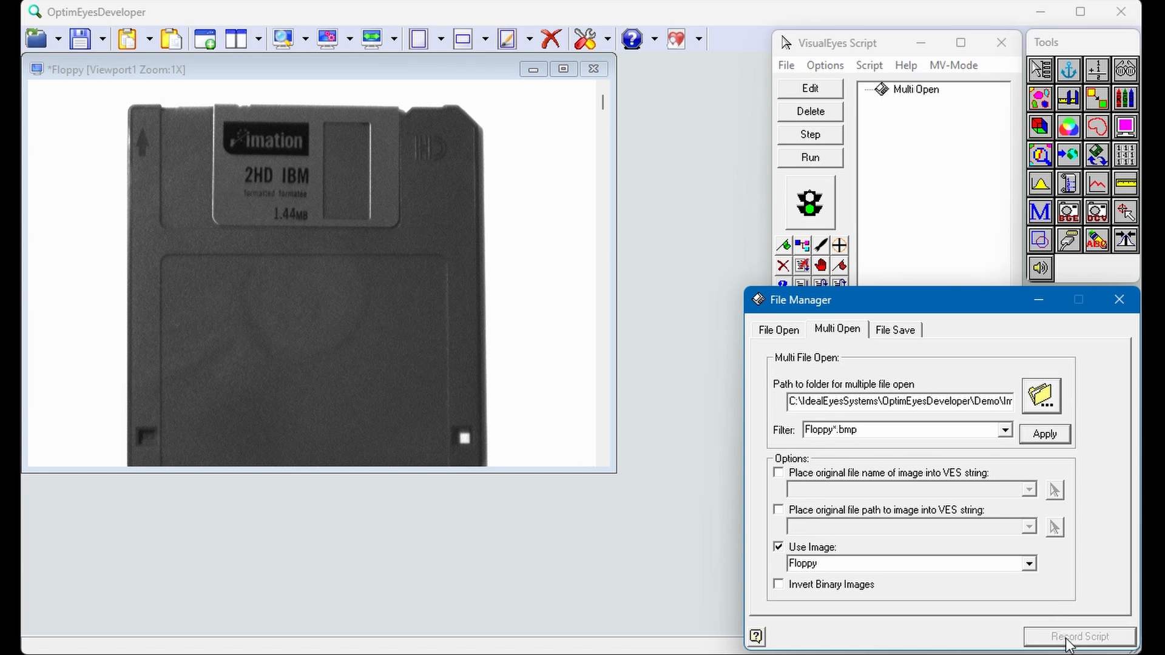
click(1120, 300)
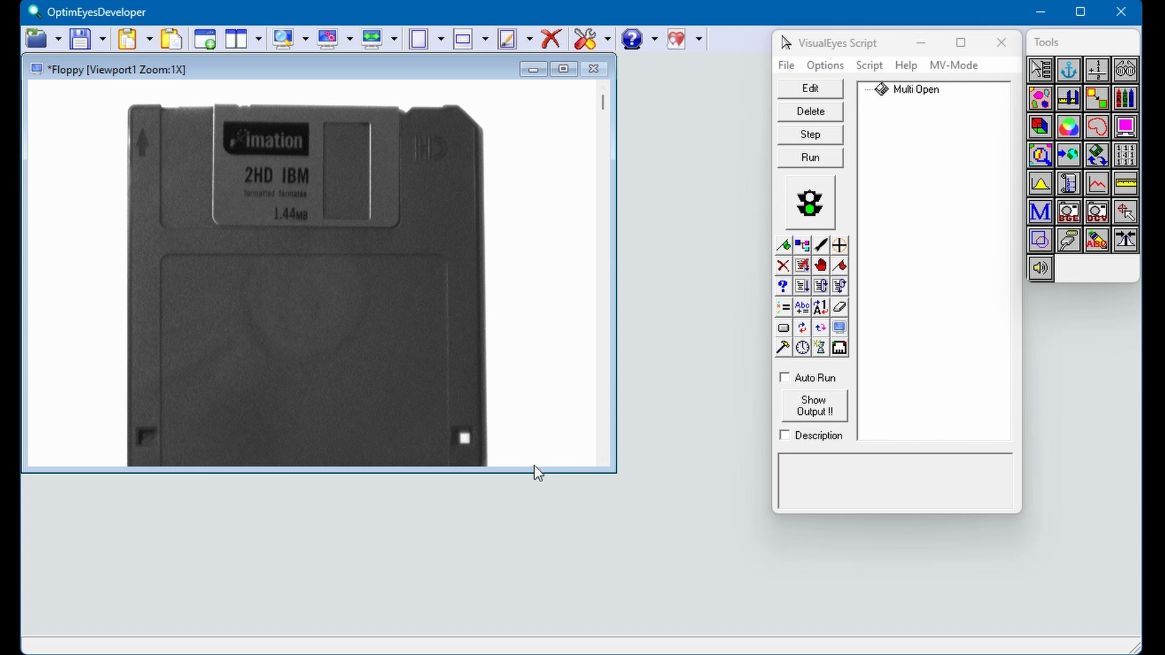
Step: Enlarge the viewport to show the whole floppy and draw a rectangular ROI about 315 by 238 pixels over its label area
drag(534, 473, 546, 566)
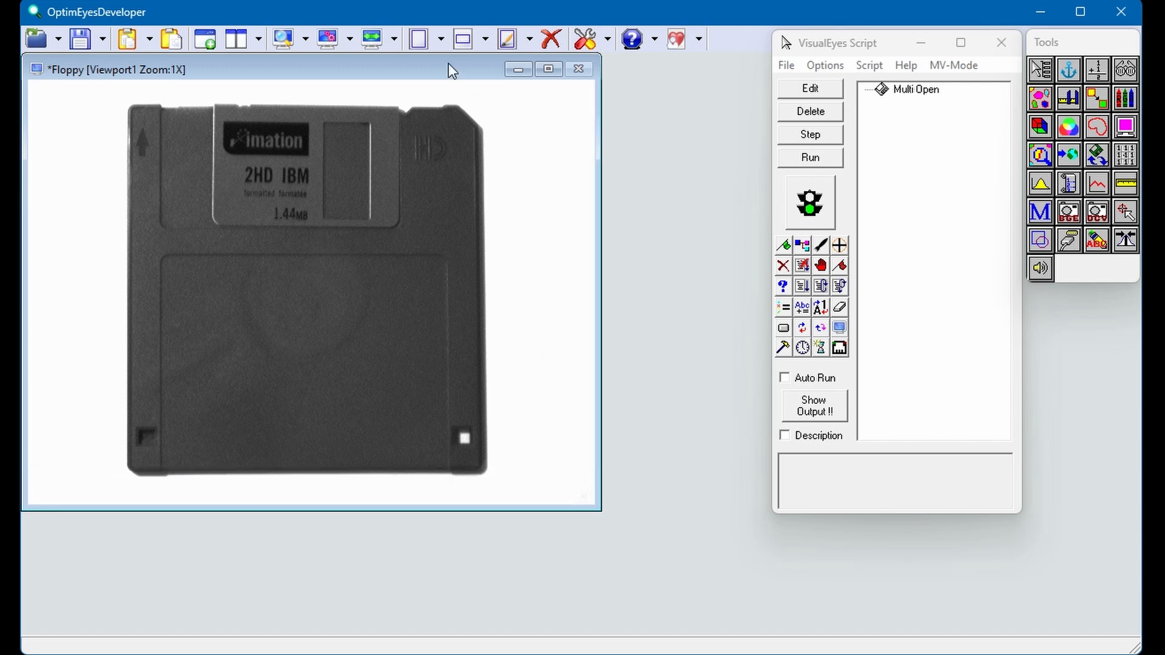
click(441, 39)
click(450, 83)
mouse_move(165, 260)
mouse_down()
mouse_move(363, 371)
mouse_move(445, 472)
mouse_up()
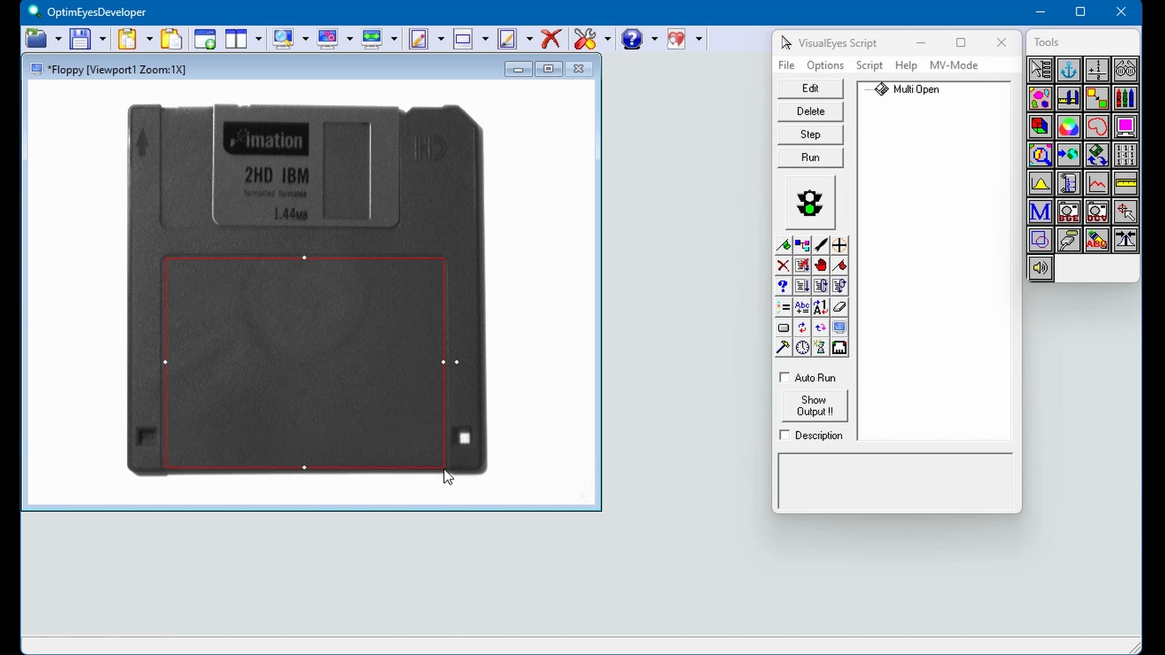
Step: Save the rectangular label ROI to the file LabelSpace.roi, overwriting the existing one
click(1033, 244)
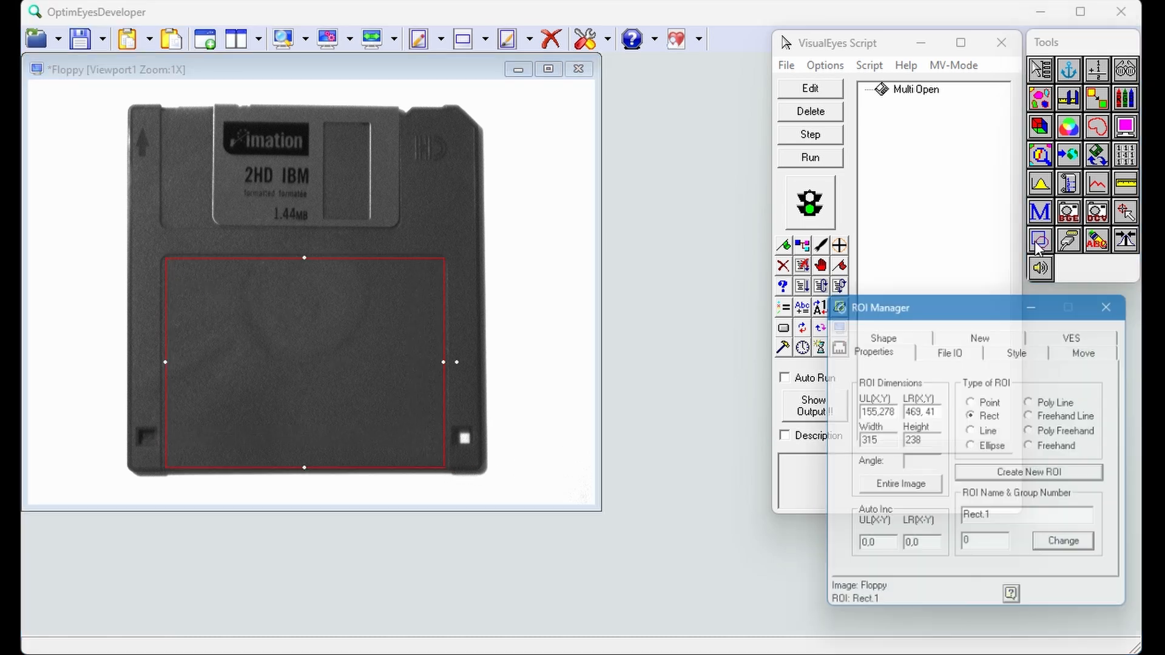
click(952, 348)
click(957, 513)
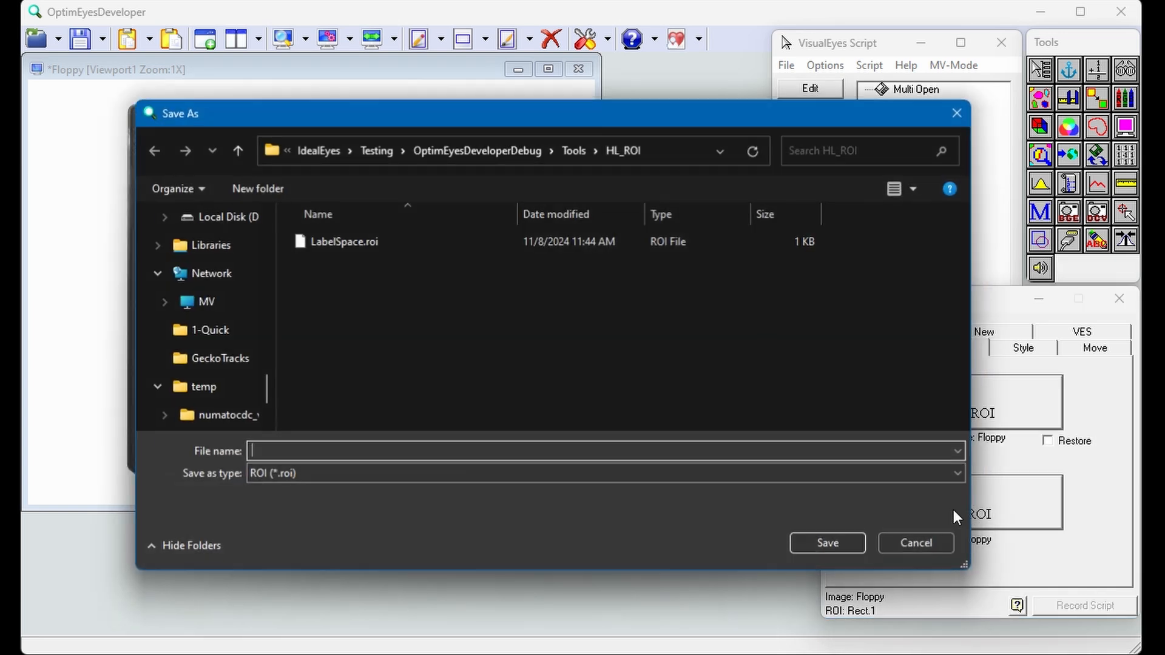
key(Escape)
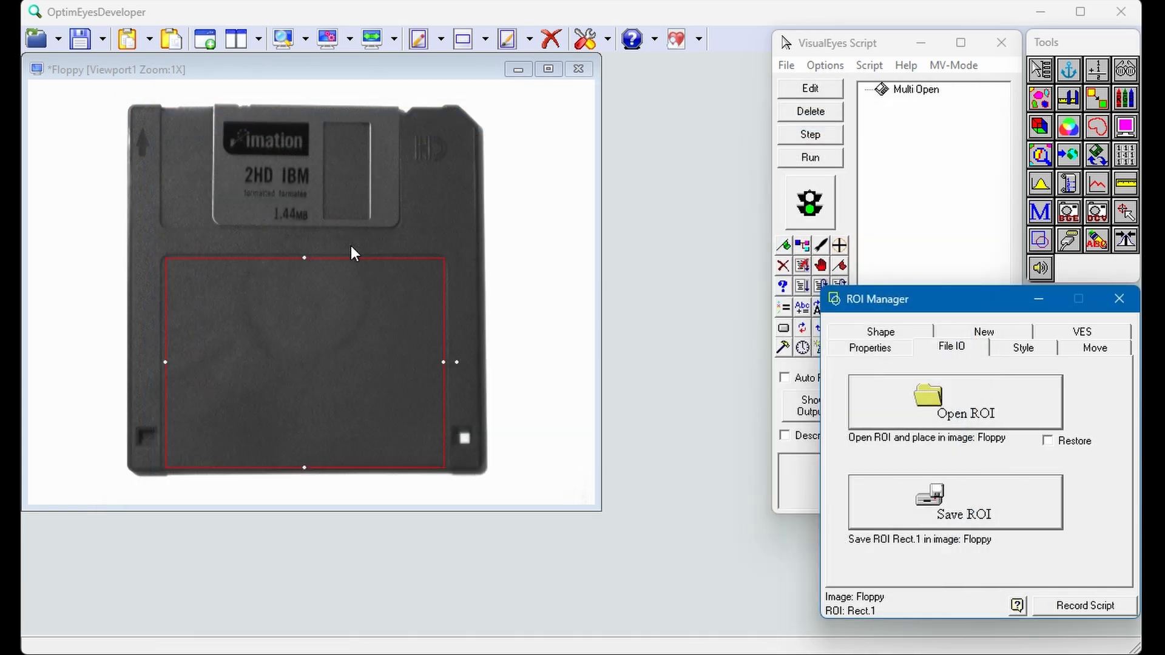
Step: Open LabelSpace.roi in the Floppy image and record the Open ROI action in the script
click(946, 423)
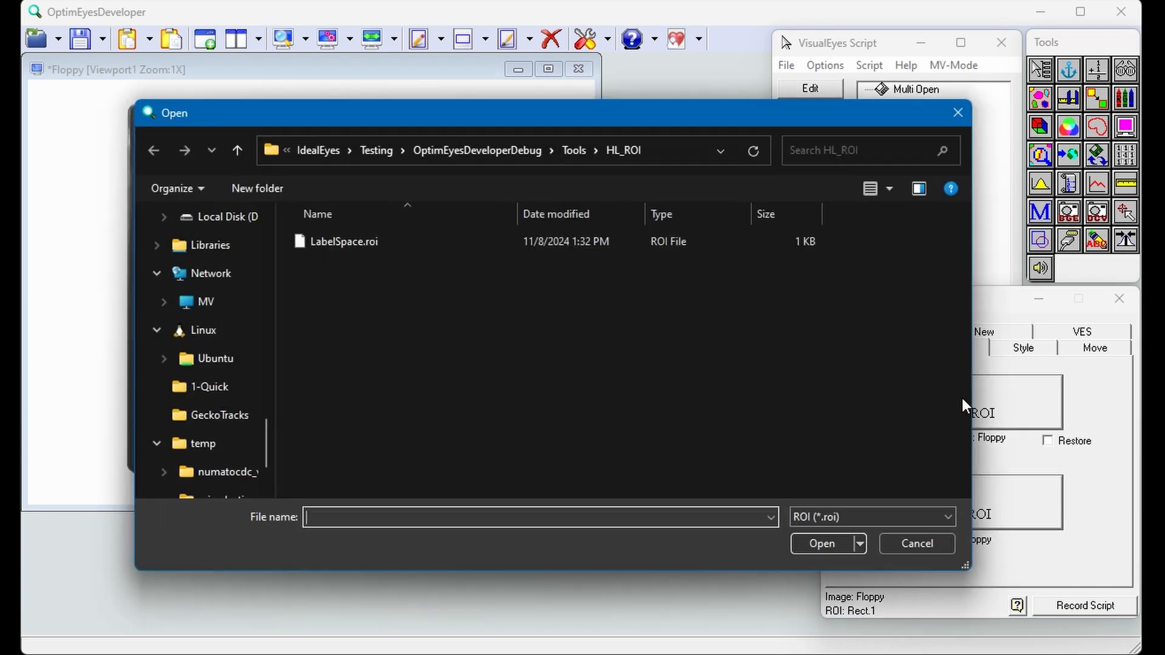
double_click(321, 239)
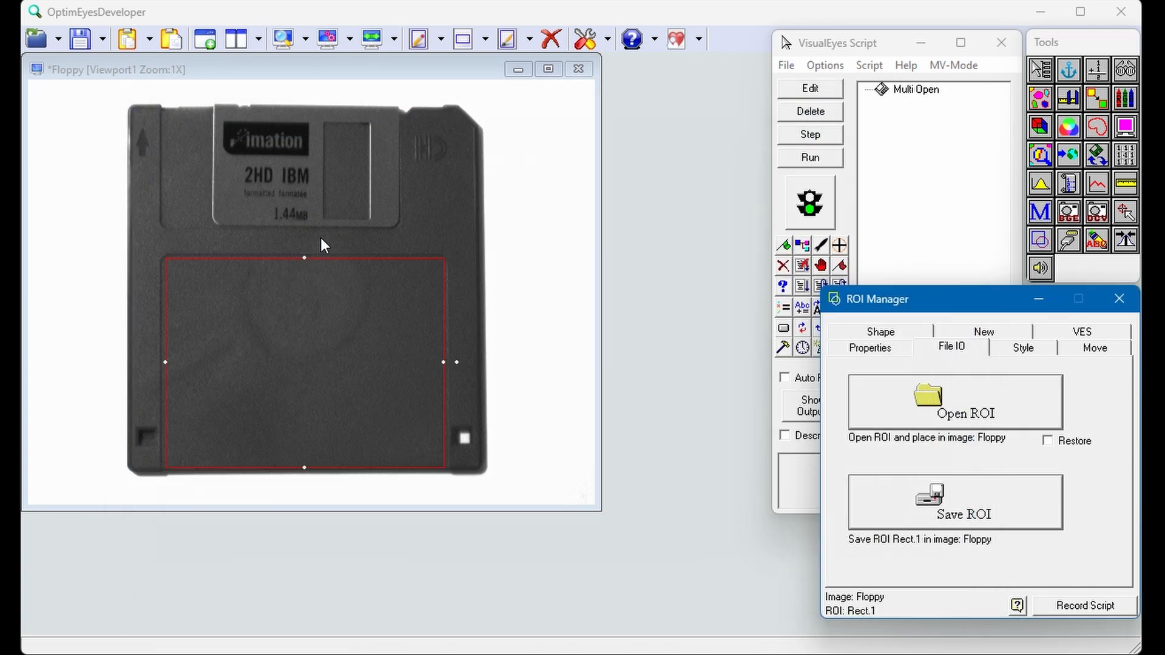
click(1093, 612)
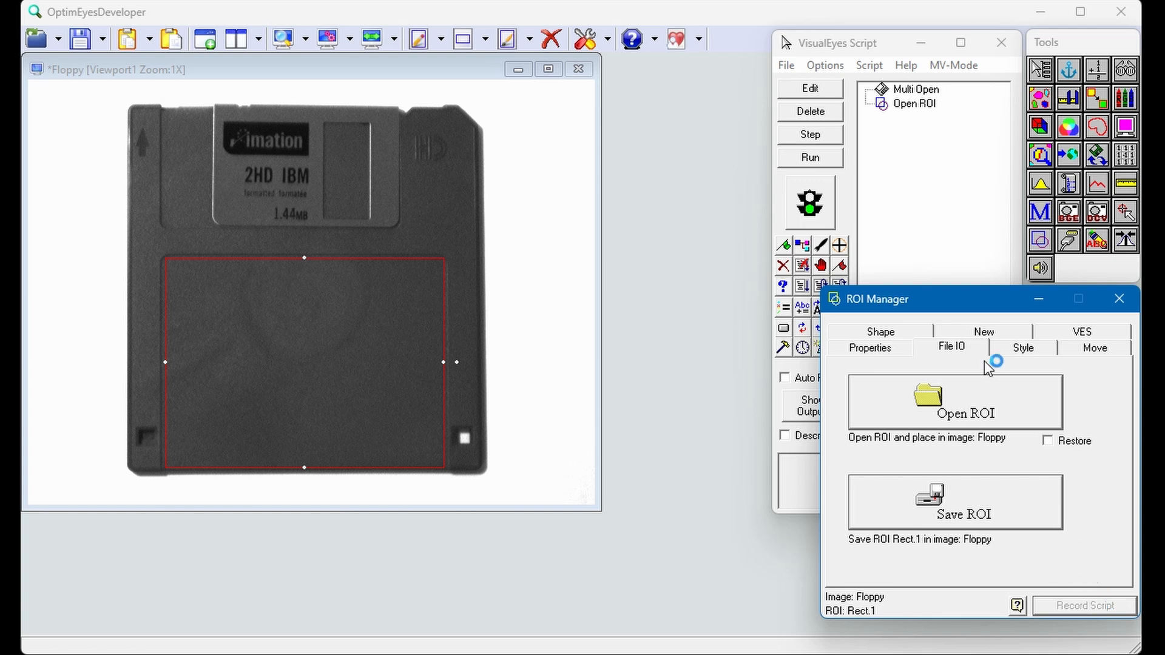
Step: Add a Startup item to the script with testing off and nest the Open ROI action under it
click(846, 52)
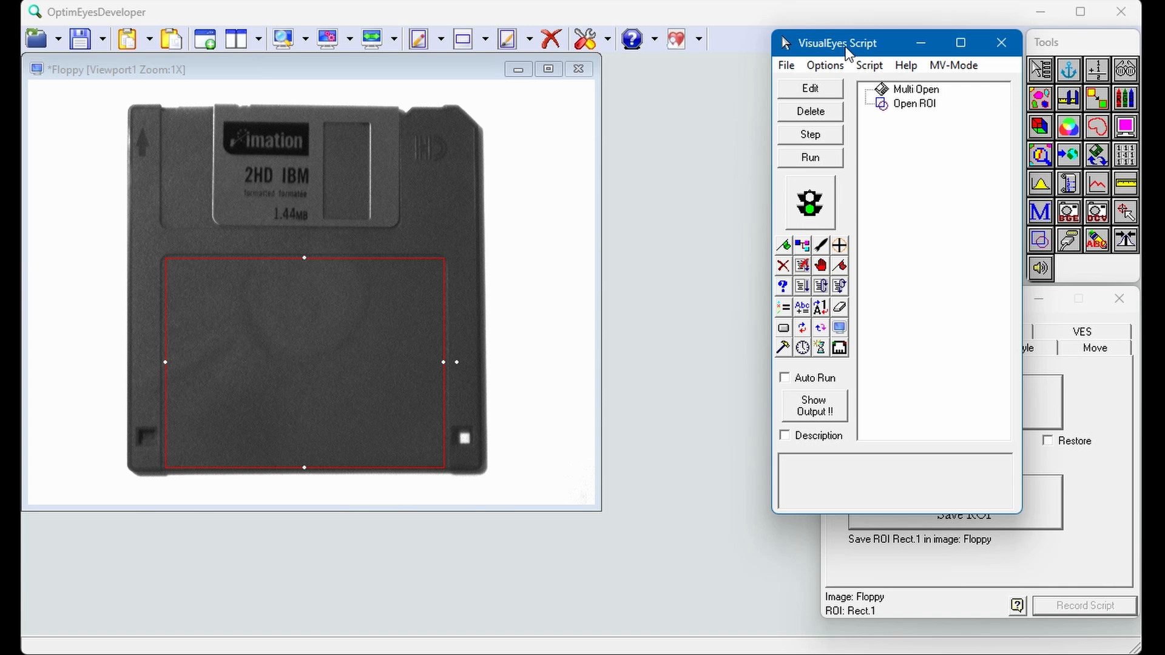
click(784, 244)
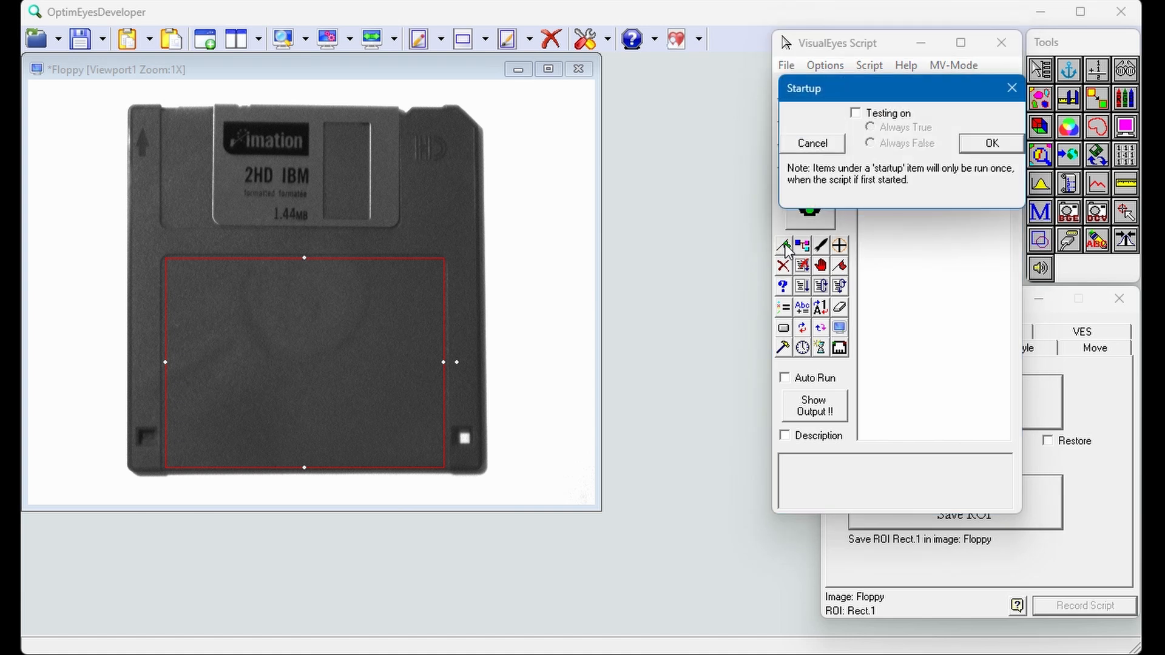
click(990, 143)
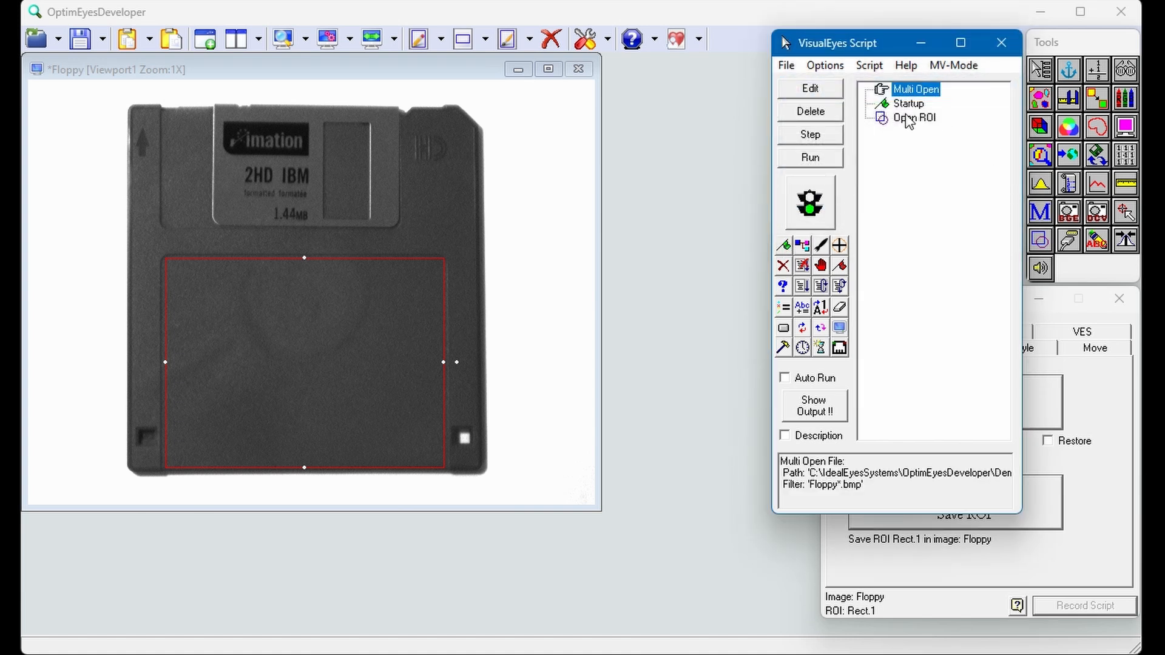
drag(908, 119, 906, 108)
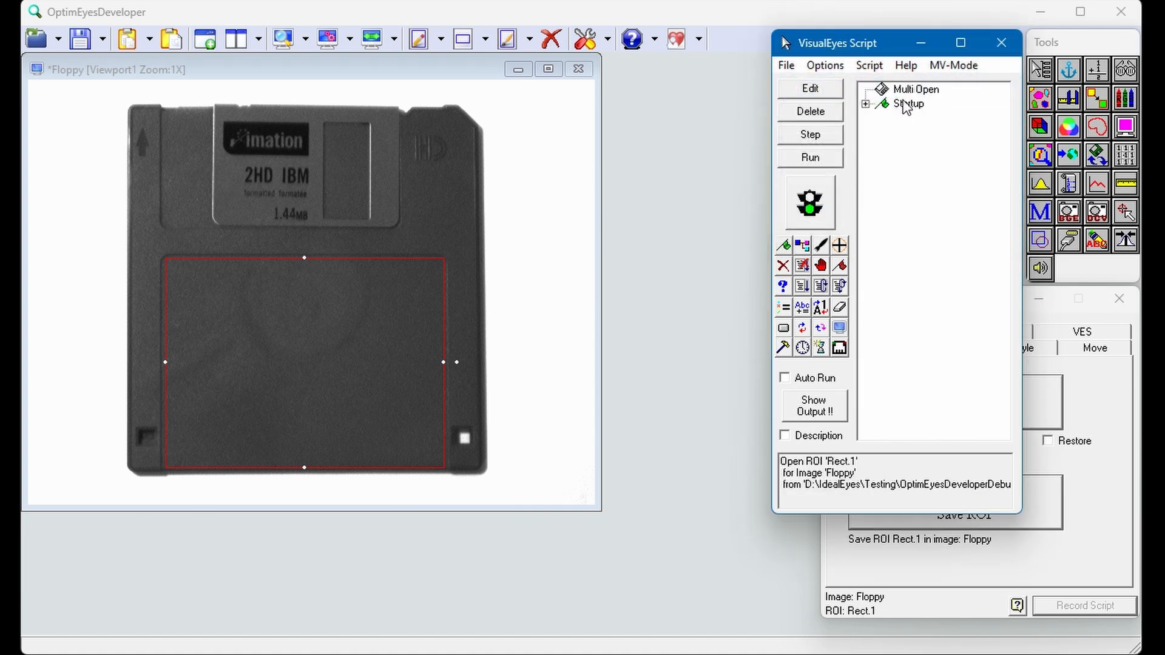
click(866, 104)
Step: Draw two line ROIs running inward, a vertical one across the floppy's bottom edge and a horizontal one across its left edge
click(487, 40)
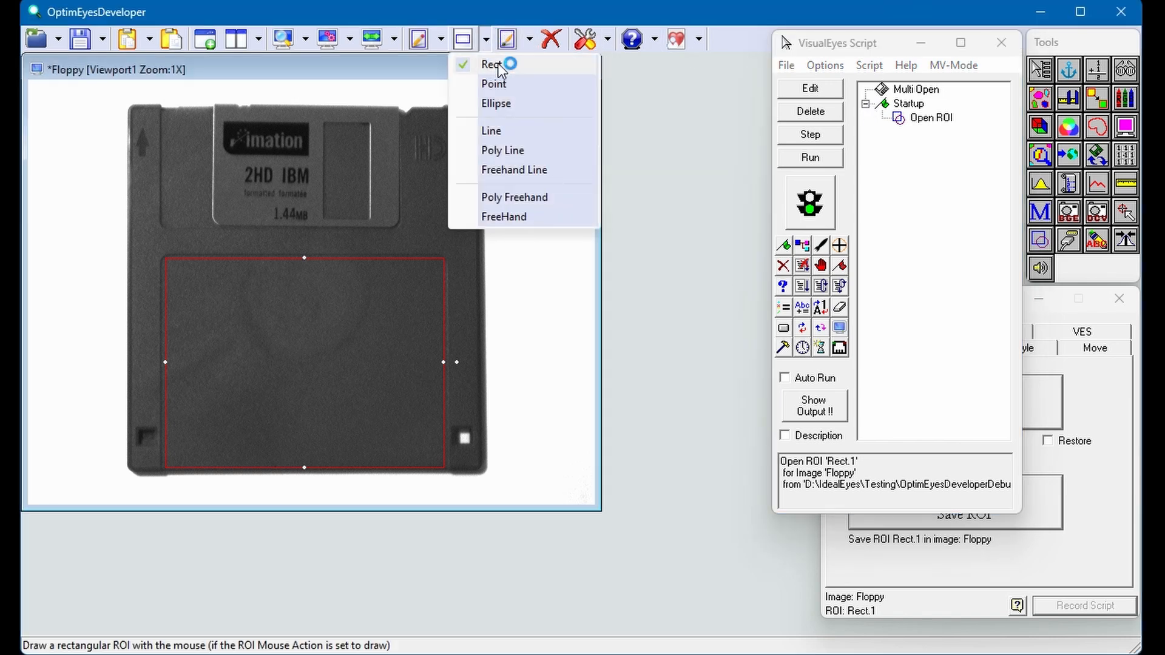
click(501, 129)
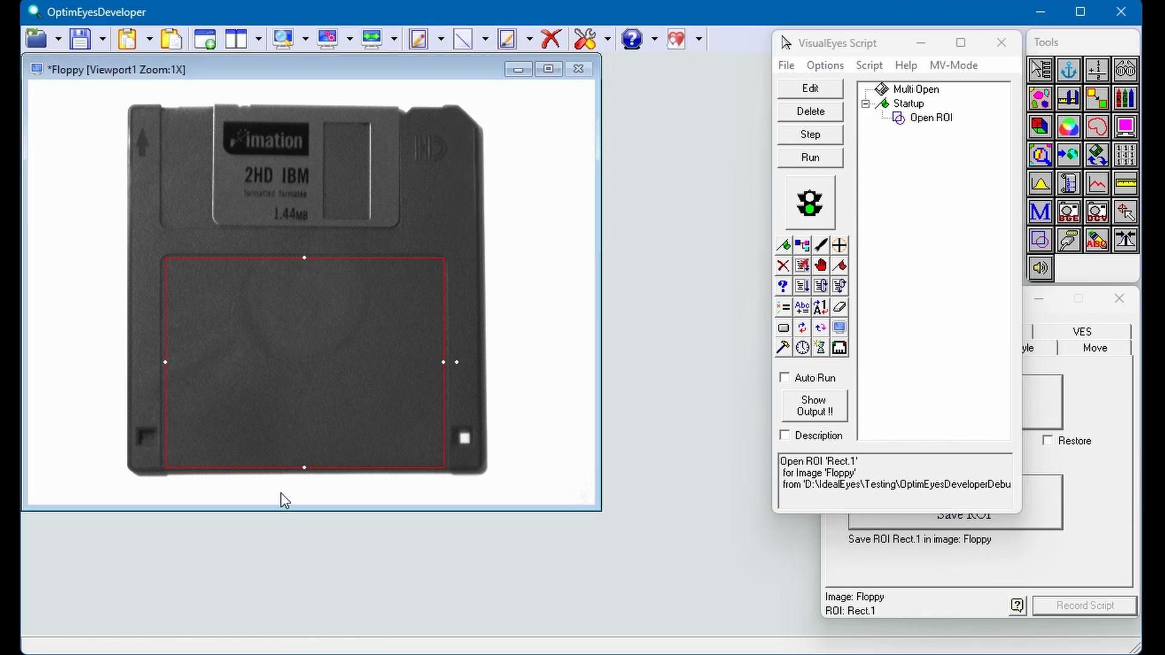
drag(278, 432, 279, 422)
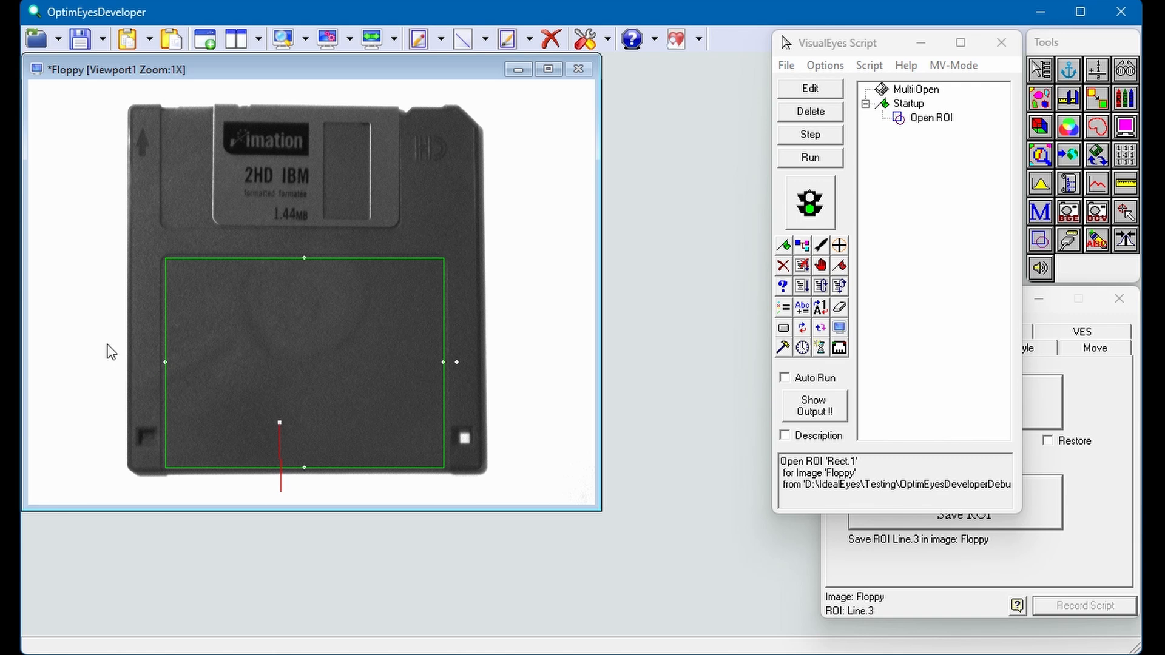
drag(90, 343, 213, 344)
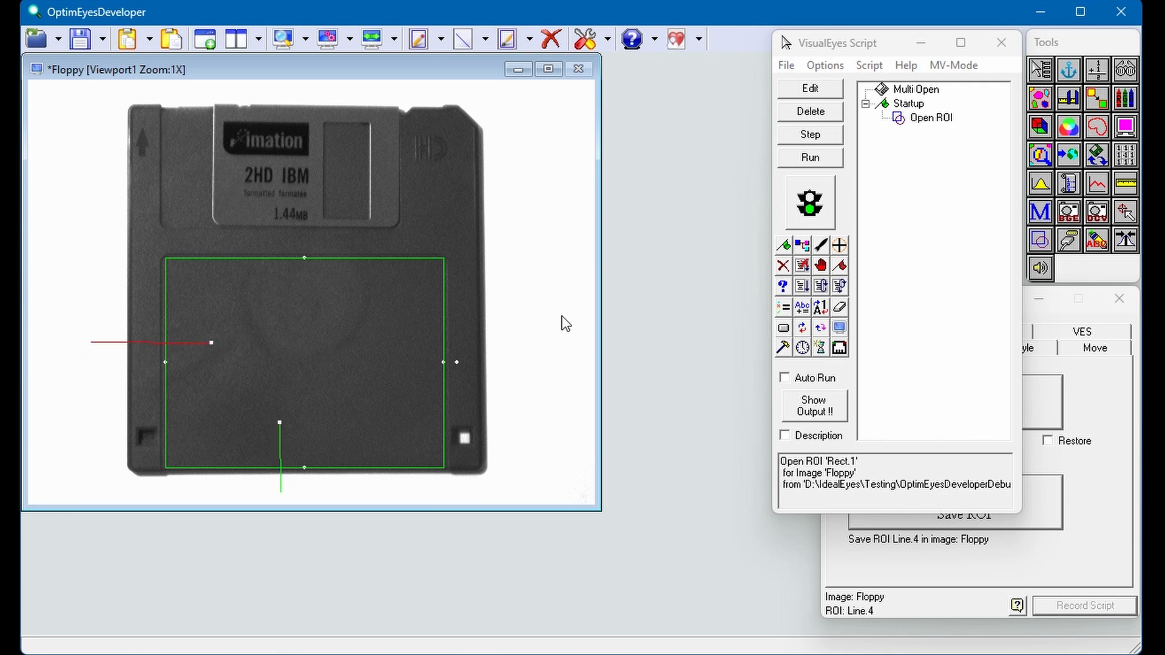
Step: Set up the Edge Finder on the Floppy image with auto threshold 50, finding only falling edge 1
click(1041, 155)
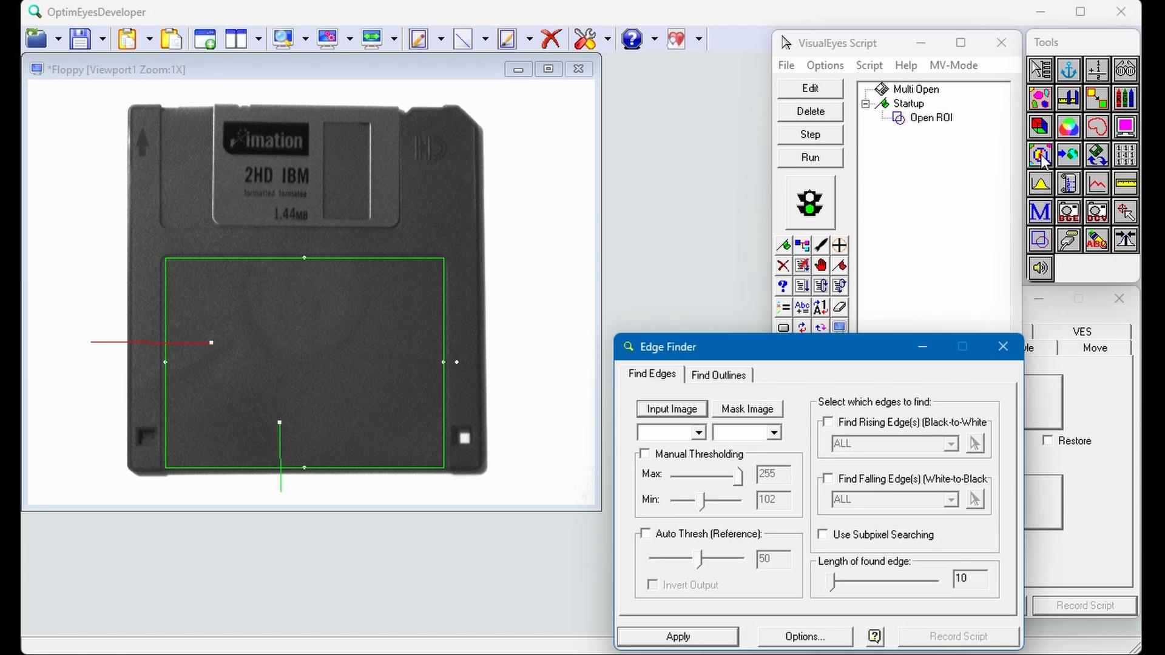
click(679, 415)
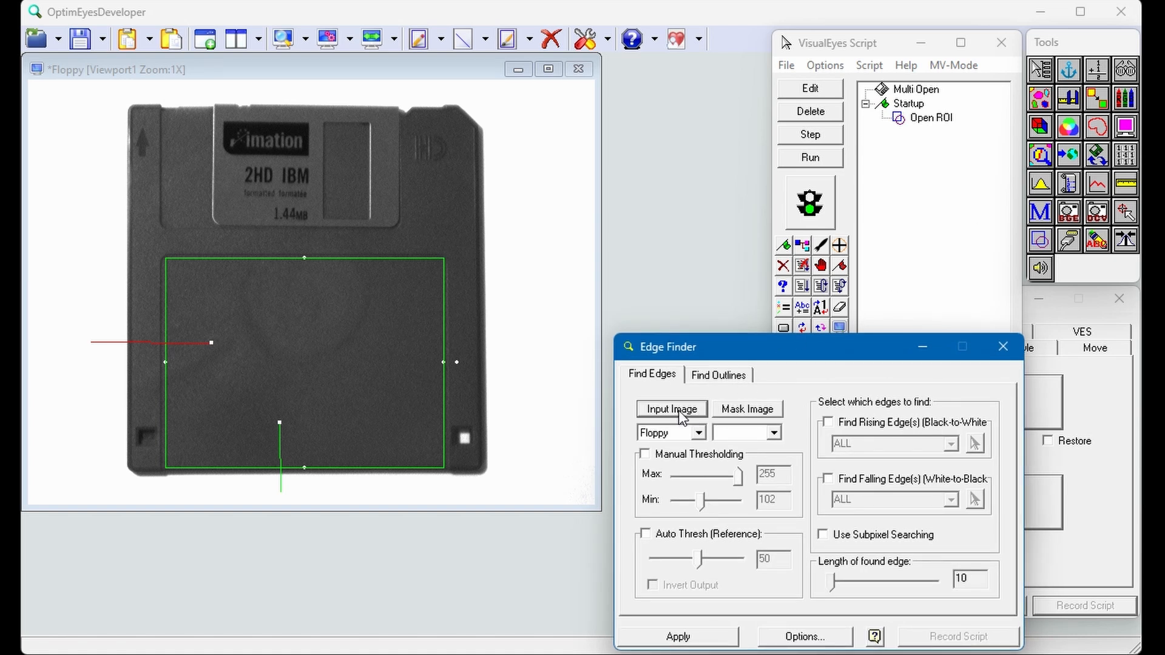
click(646, 534)
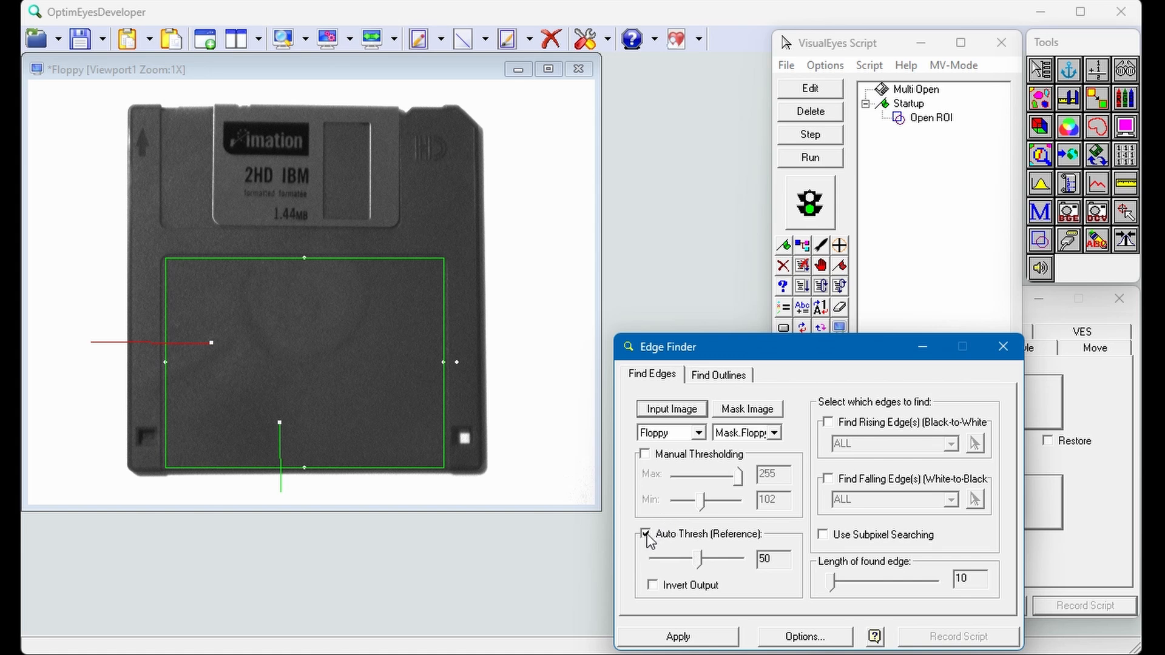
click(828, 480)
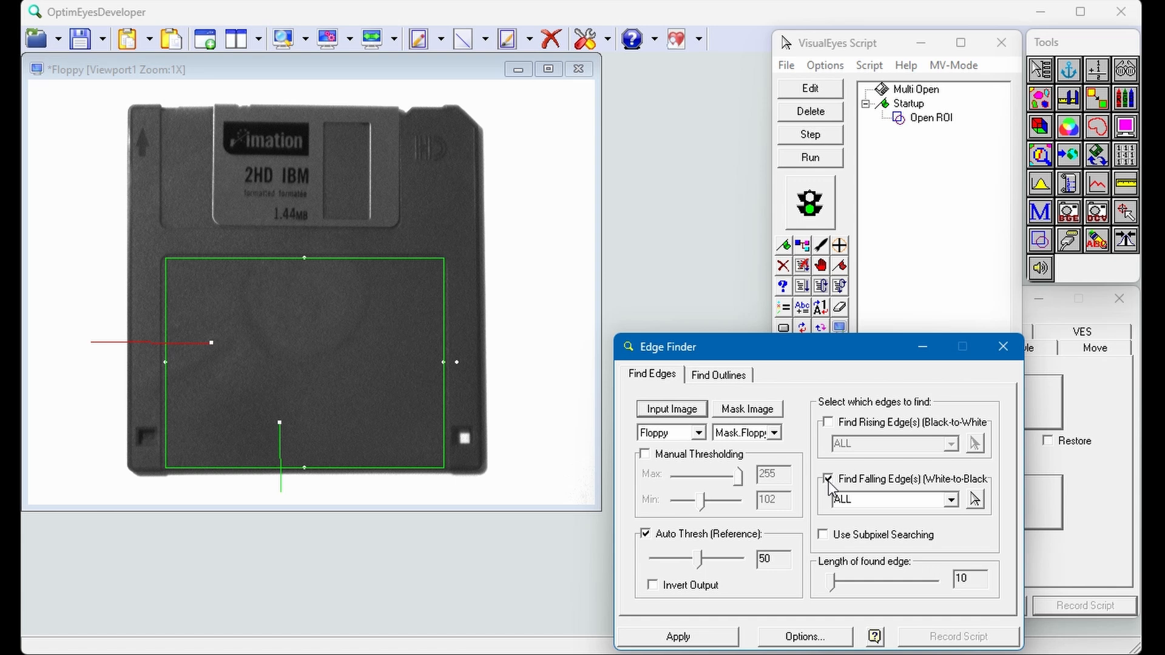
click(952, 500)
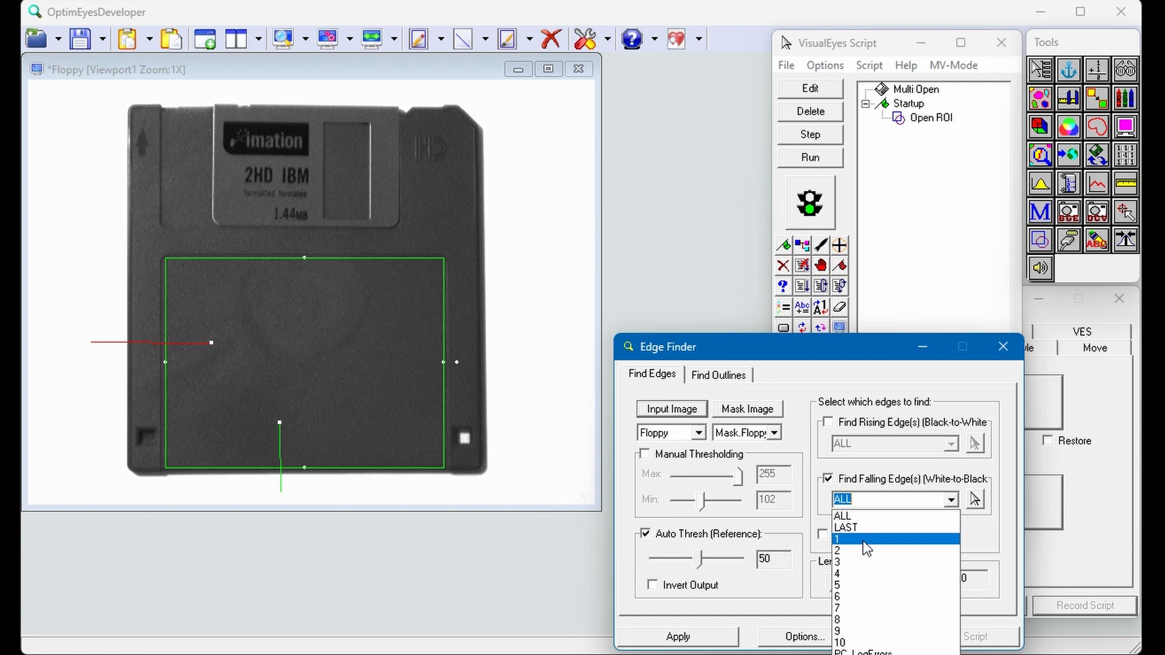
click(863, 539)
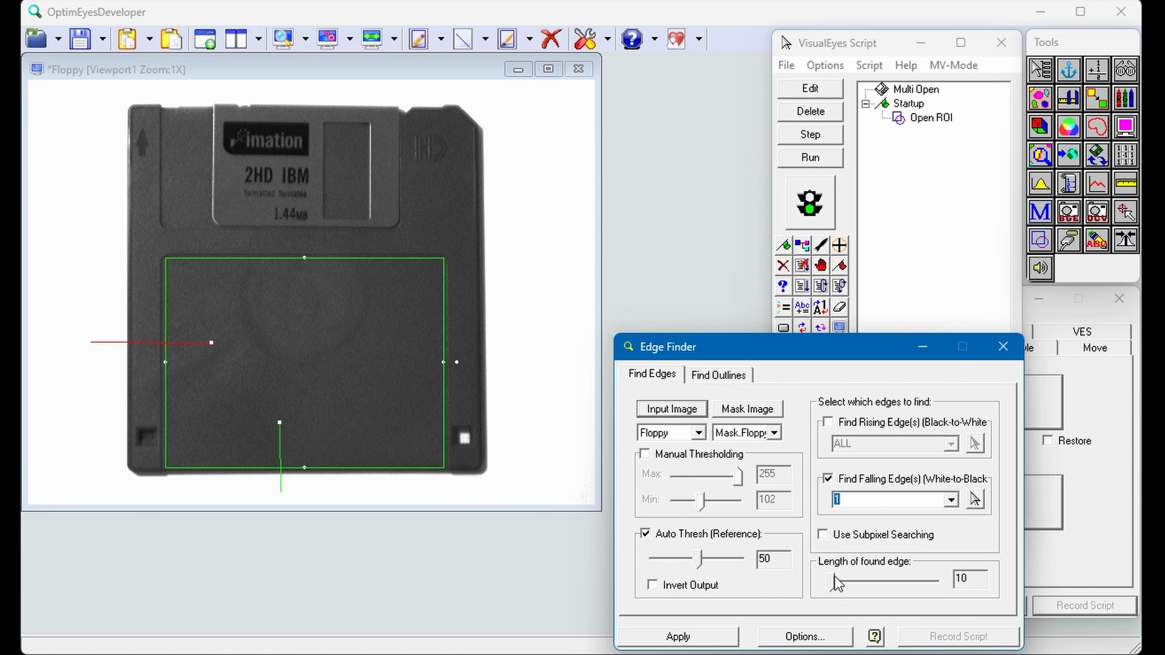
drag(832, 577, 823, 588)
Step: Set the text color and non-active color of the Edge Finder's generated ROIs to Yellow
click(804, 636)
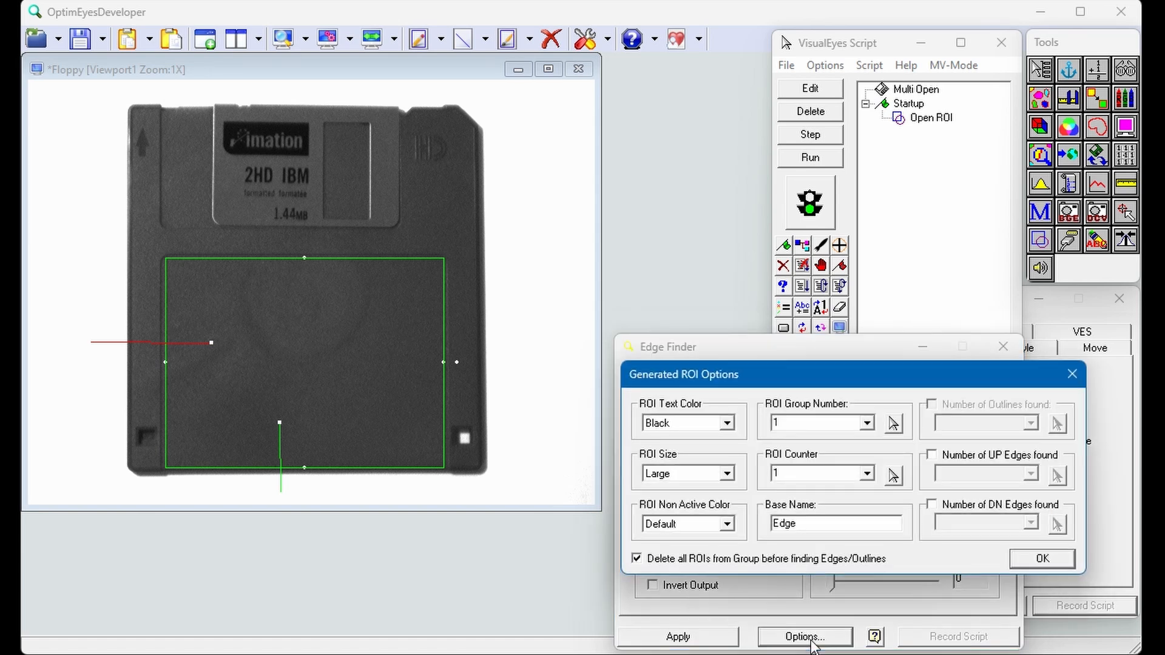
click(727, 423)
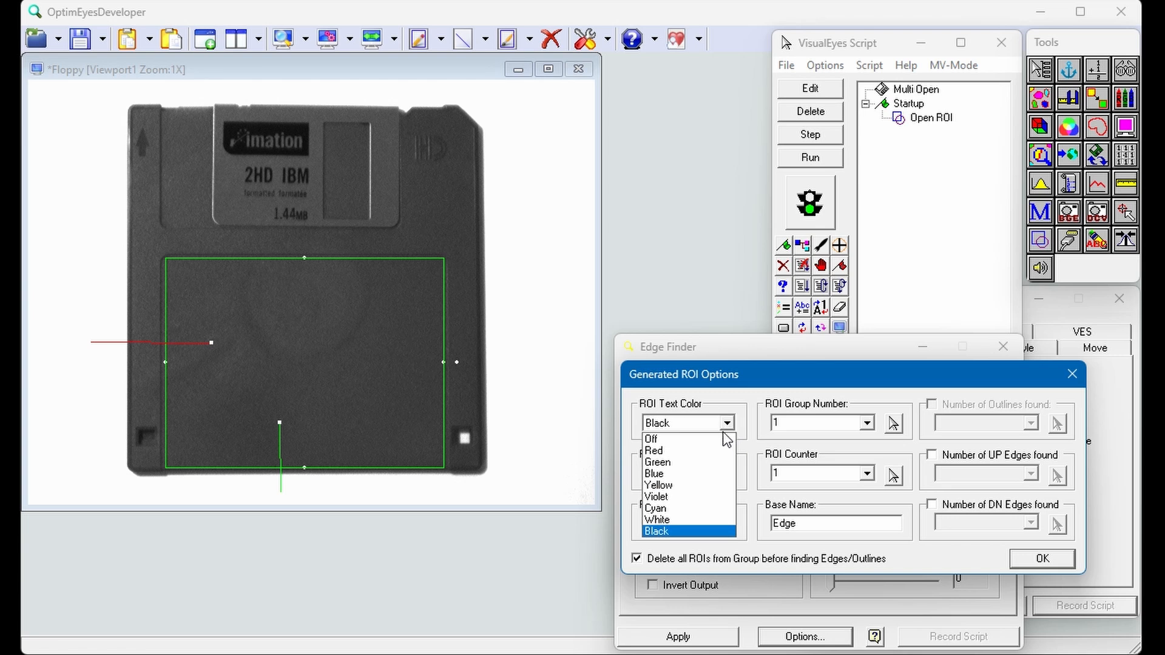
click(684, 485)
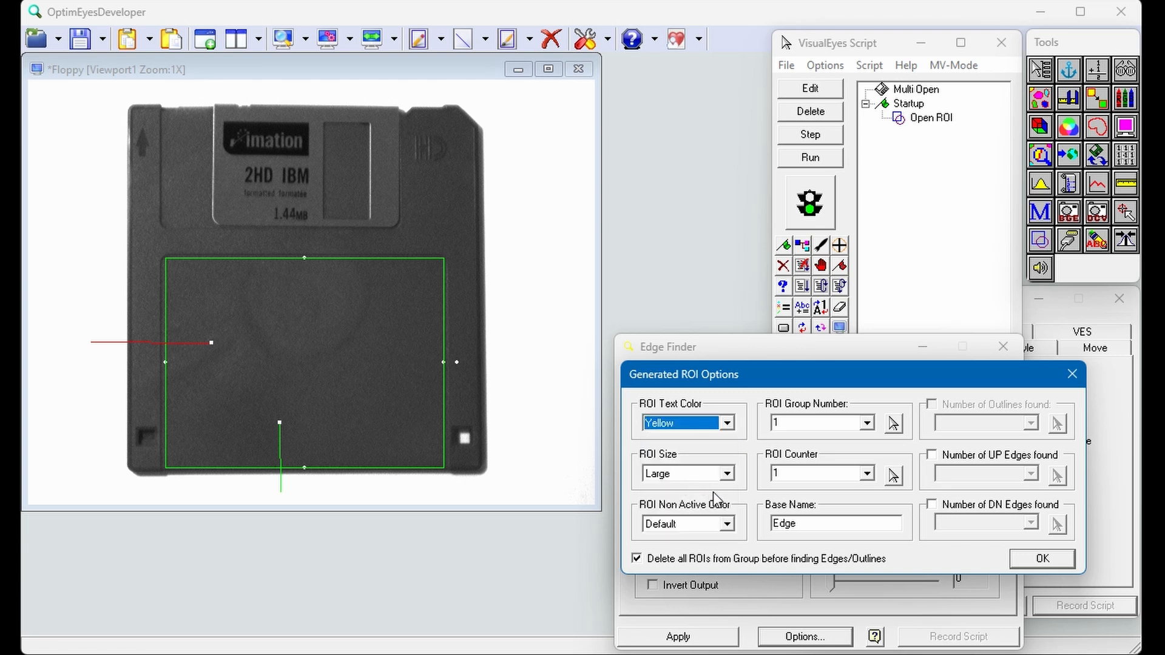
click(726, 524)
click(674, 585)
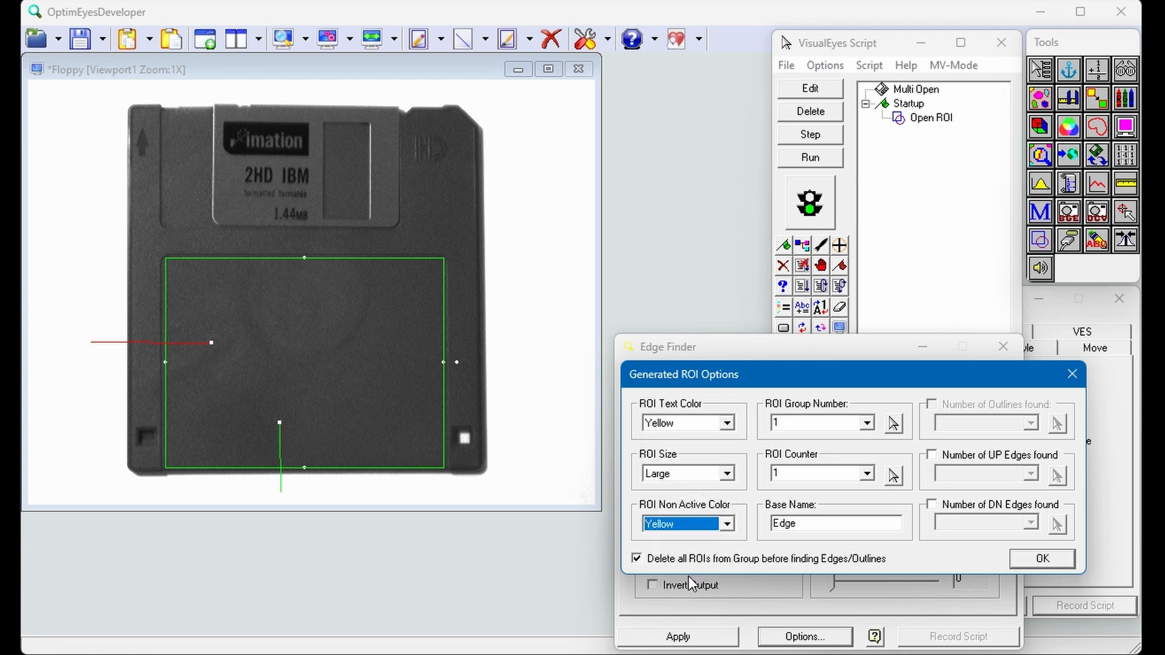
Step: Assign ROI group number 10 and base name Left, find the floppy's left edge and record the Find Edges action in the script
click(806, 425)
text(10)
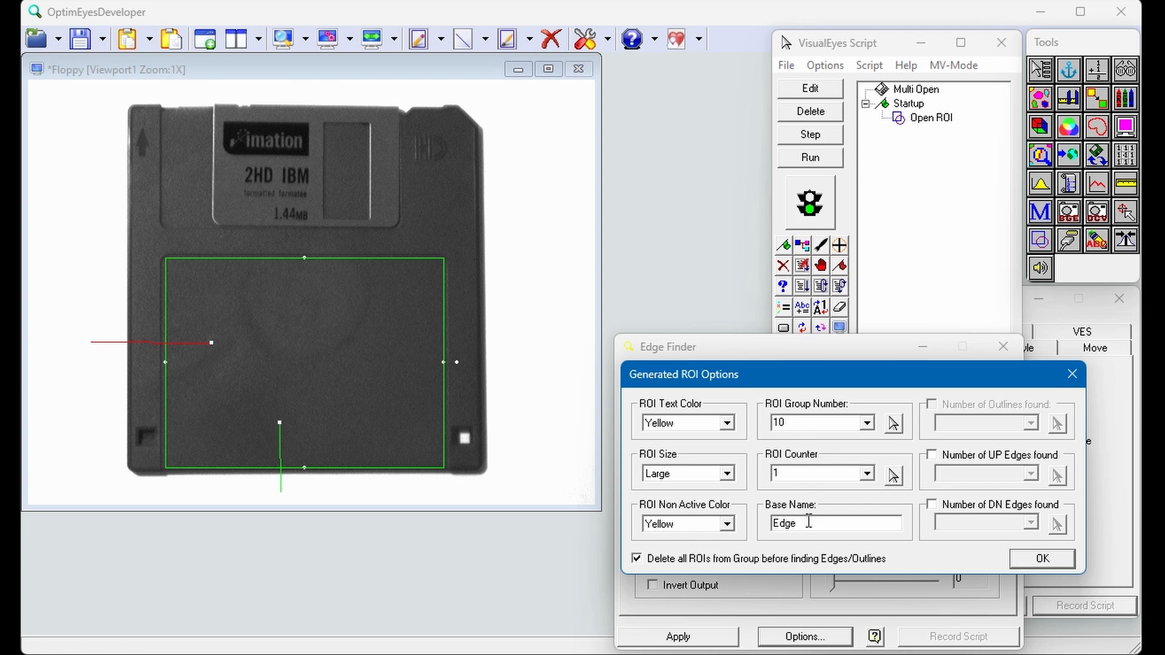
drag(809, 522, 745, 523)
text(Left)
click(1038, 557)
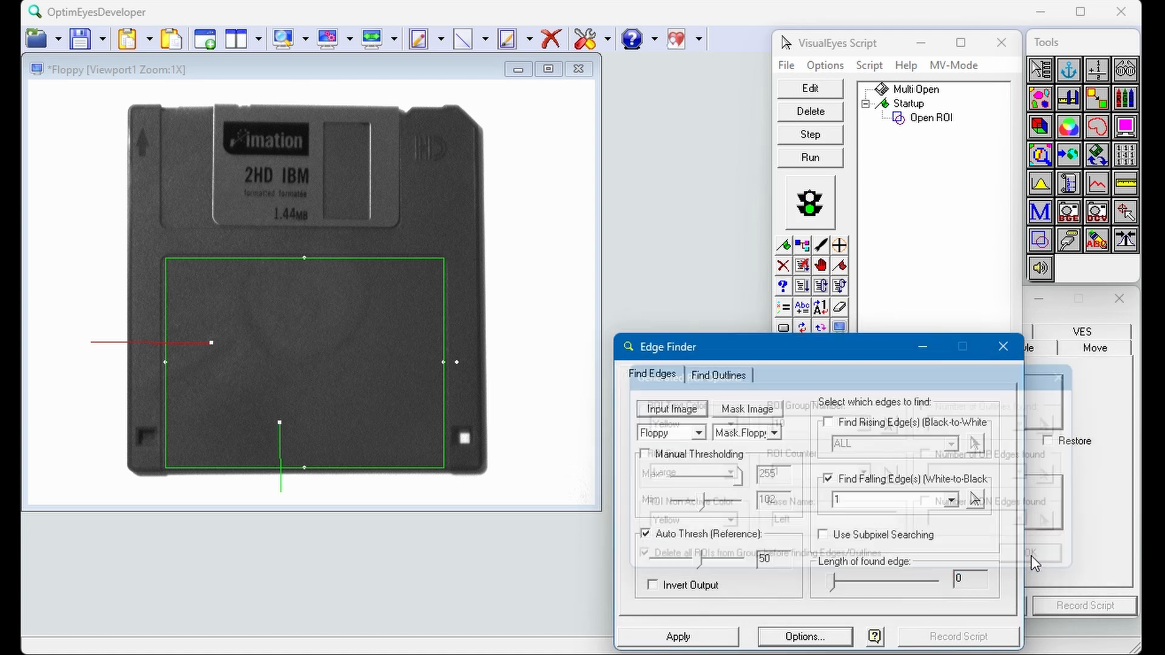
click(670, 640)
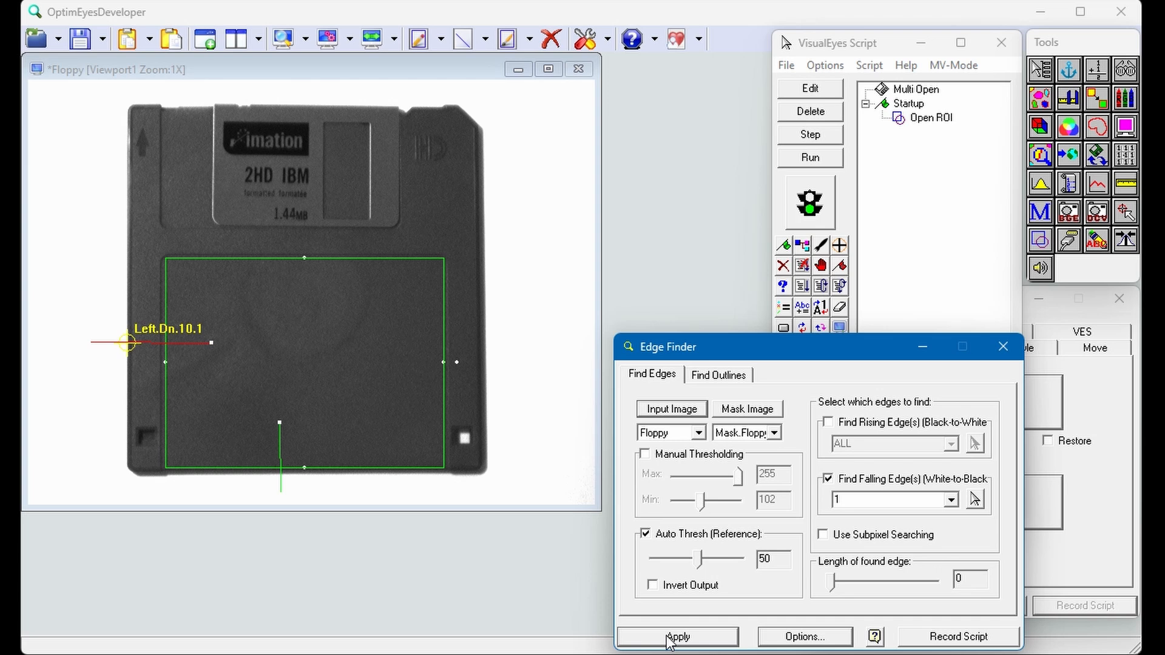
click(934, 644)
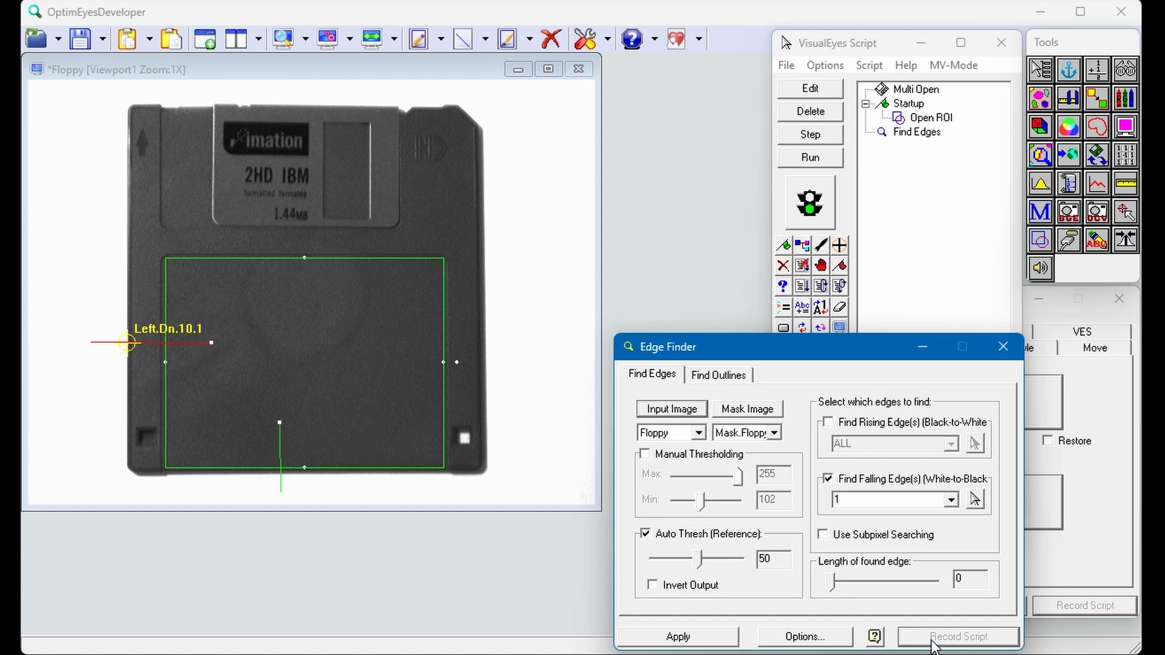
Step: Select the vertical line ROI at the bottom edge and set the generated ROI group number to 11 and base name to Bottom
click(278, 450)
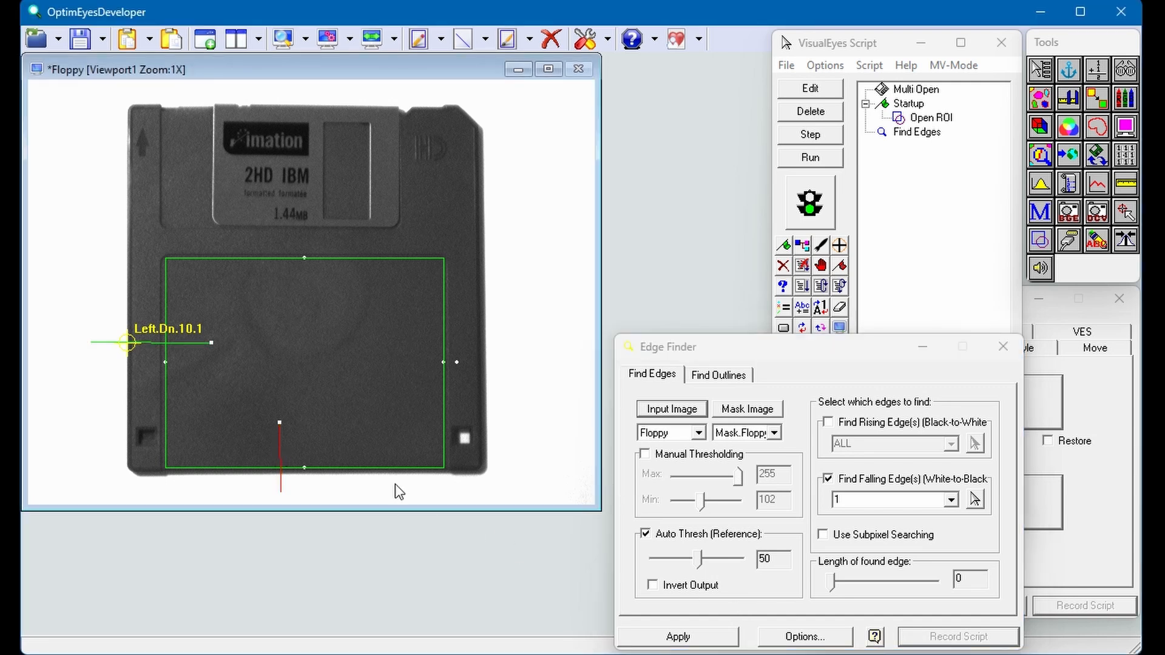
click(785, 632)
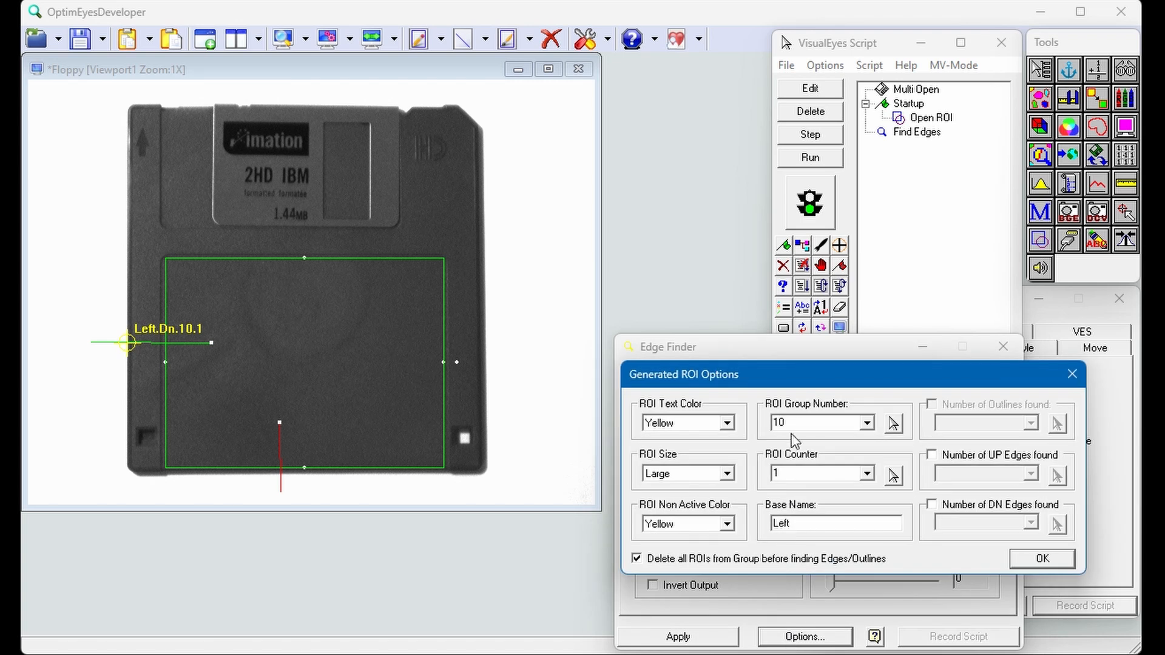
double_click(795, 422)
text(11)
double_click(820, 527)
text(Bottom)
click(1053, 562)
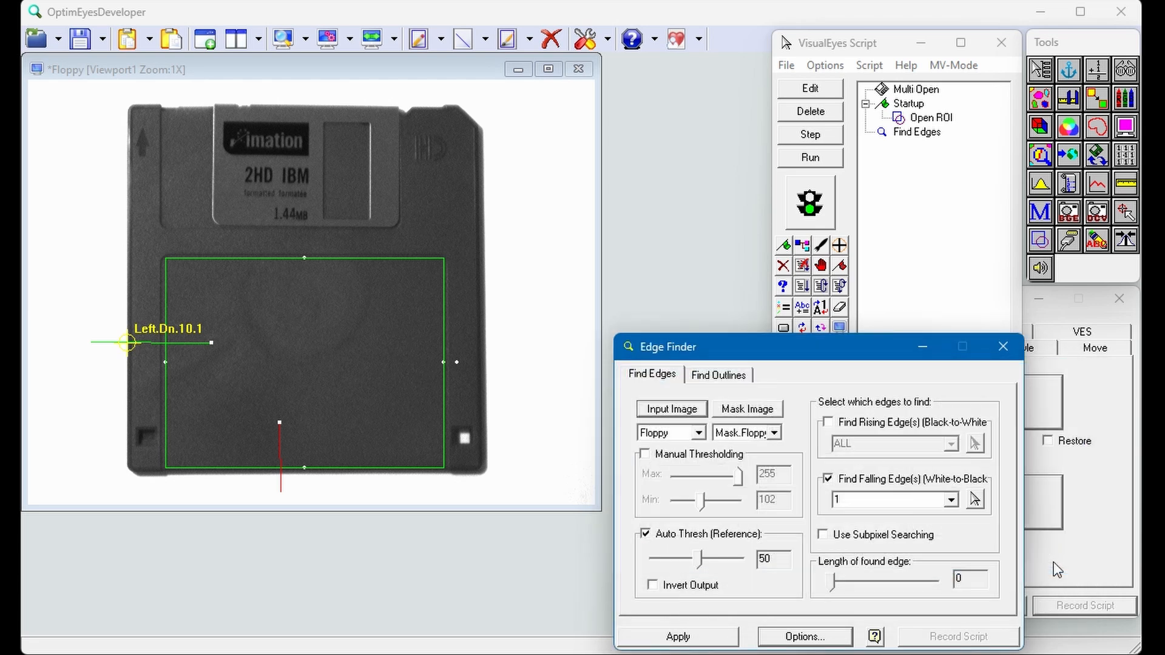
Step: Find the floppy's bottom edge, record it as a second Find Edges action and close the Edge Finder
click(717, 637)
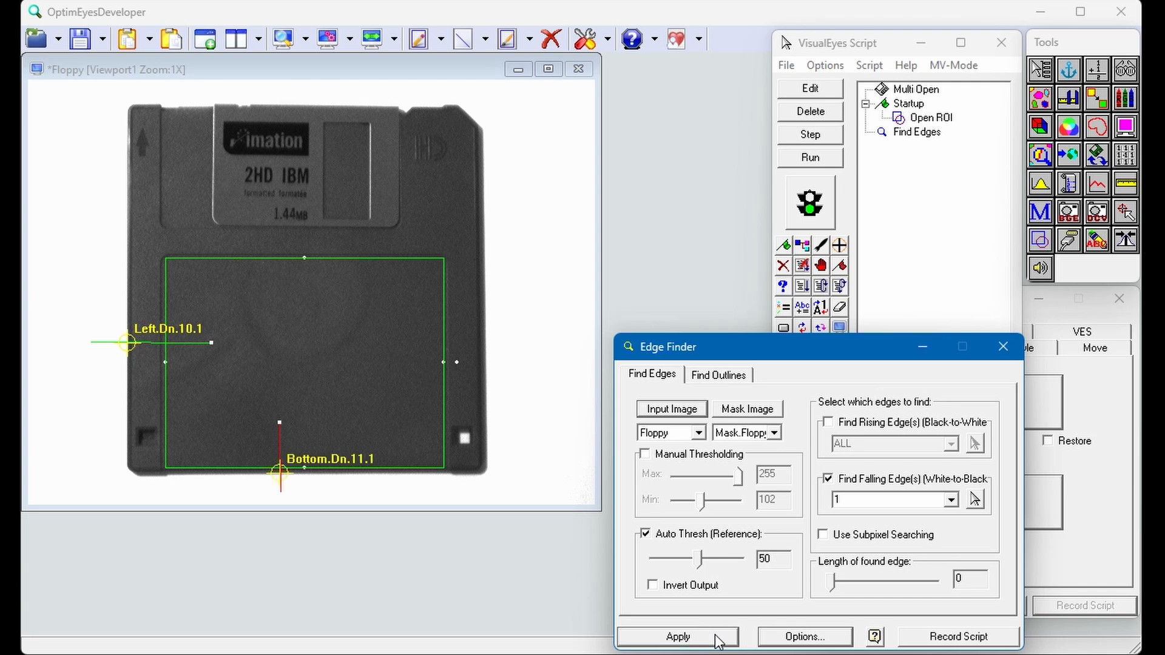
click(931, 638)
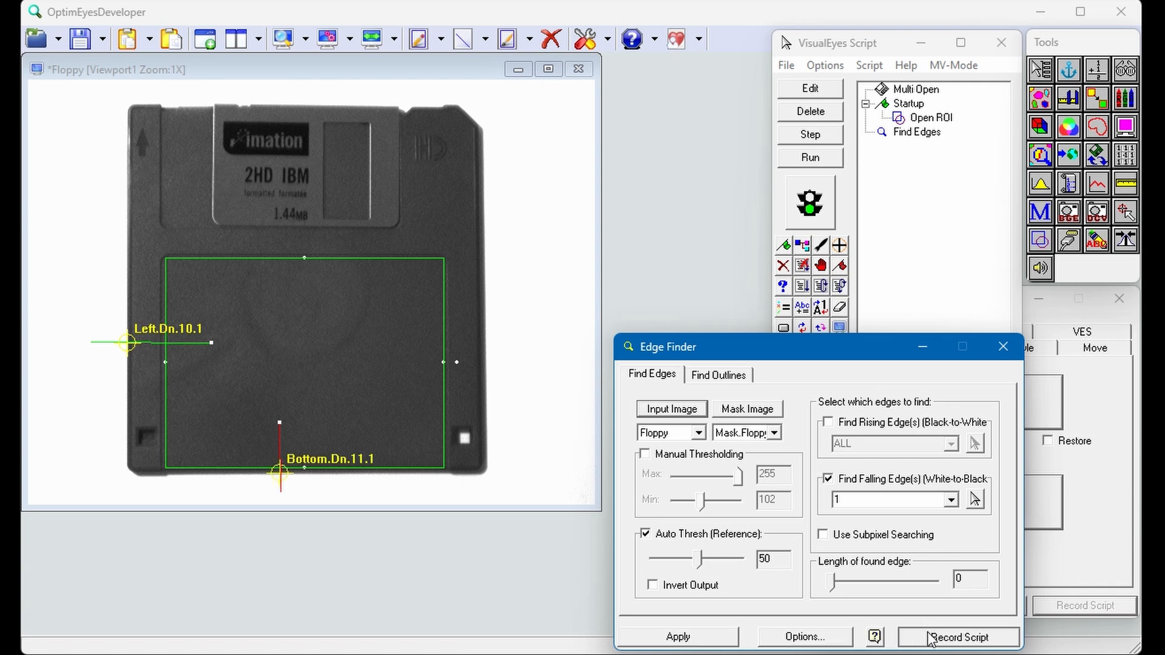
click(1003, 347)
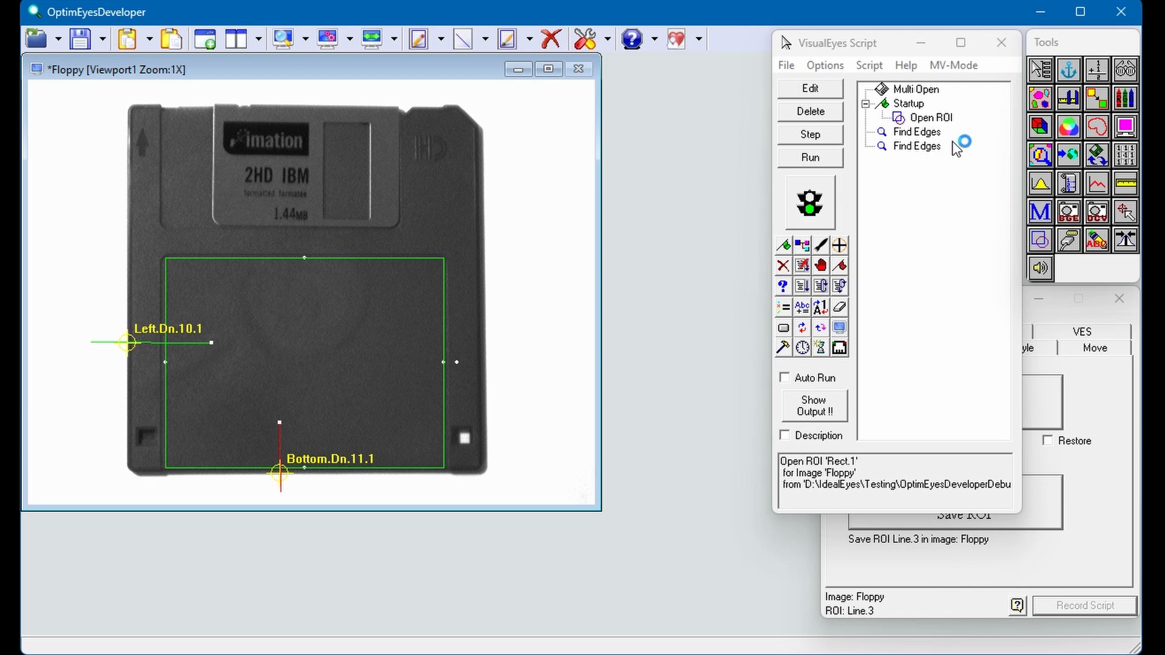
Step: Set up a Point to Point measurement from the left edge point to the bottom edge point
click(1114, 180)
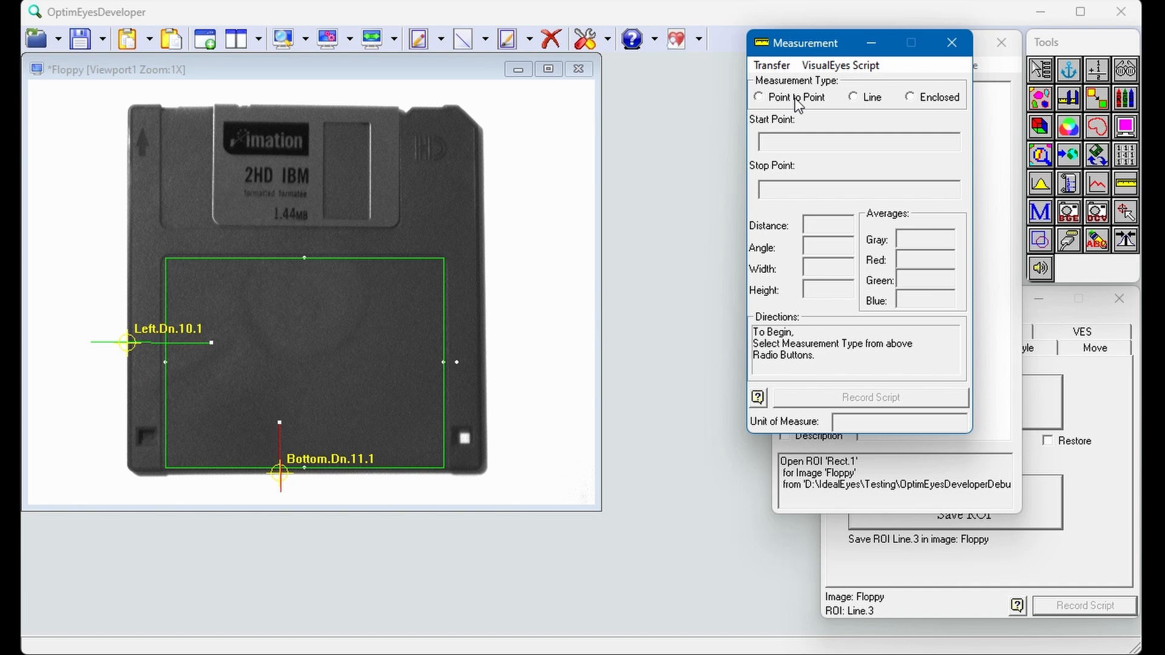
click(796, 98)
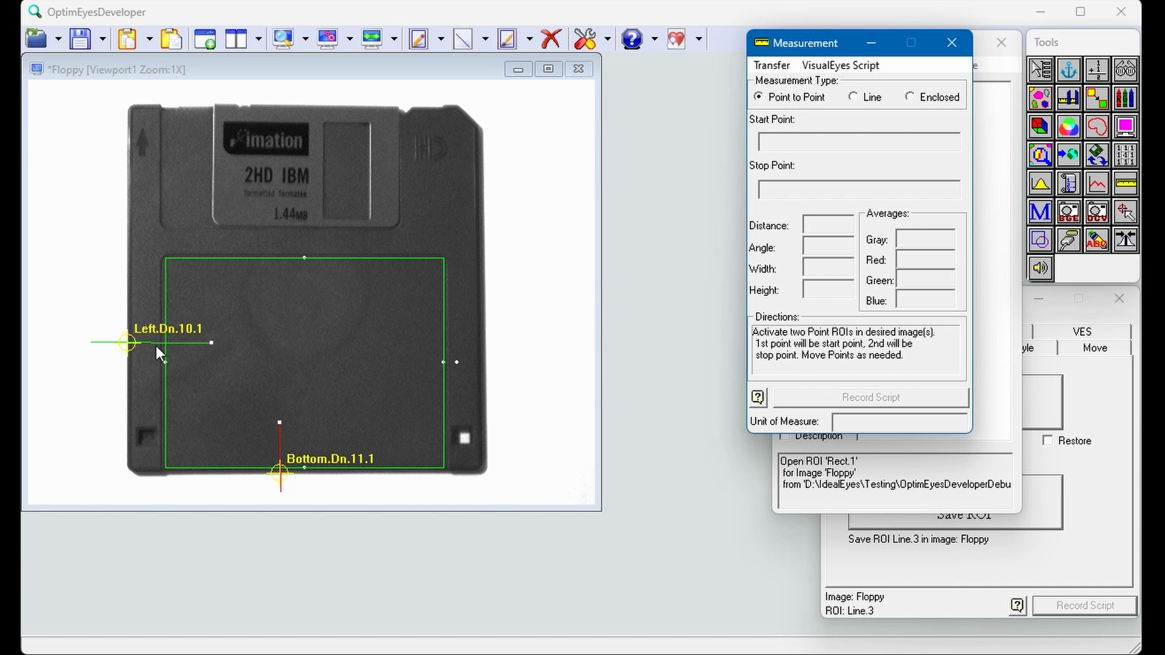
click(125, 341)
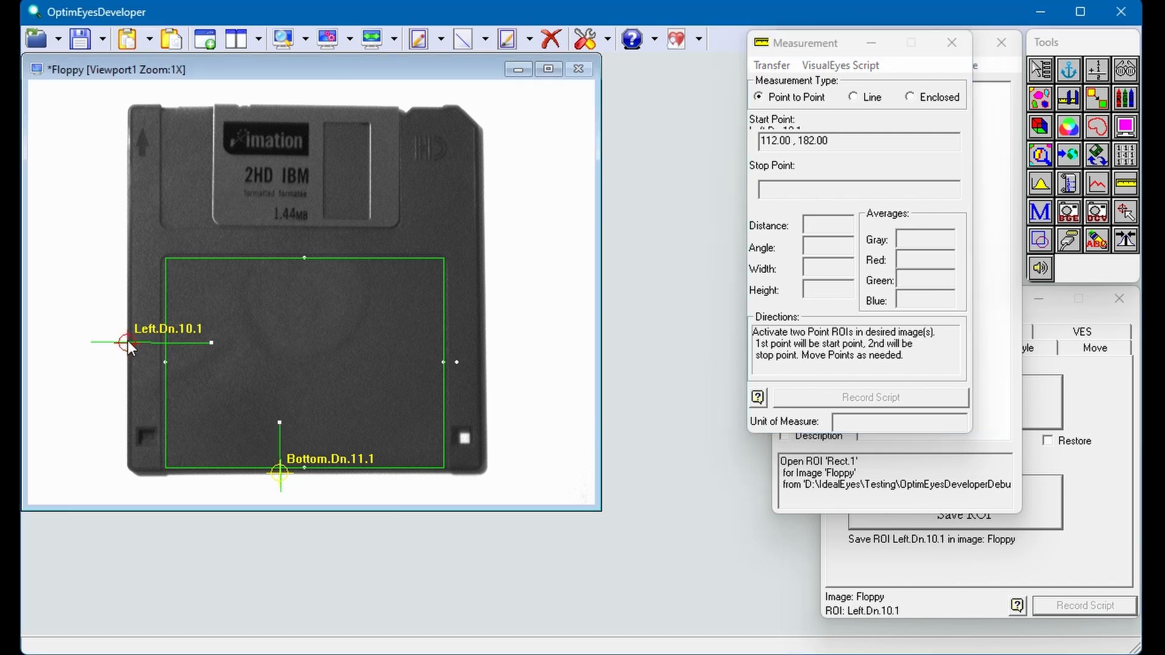
click(281, 472)
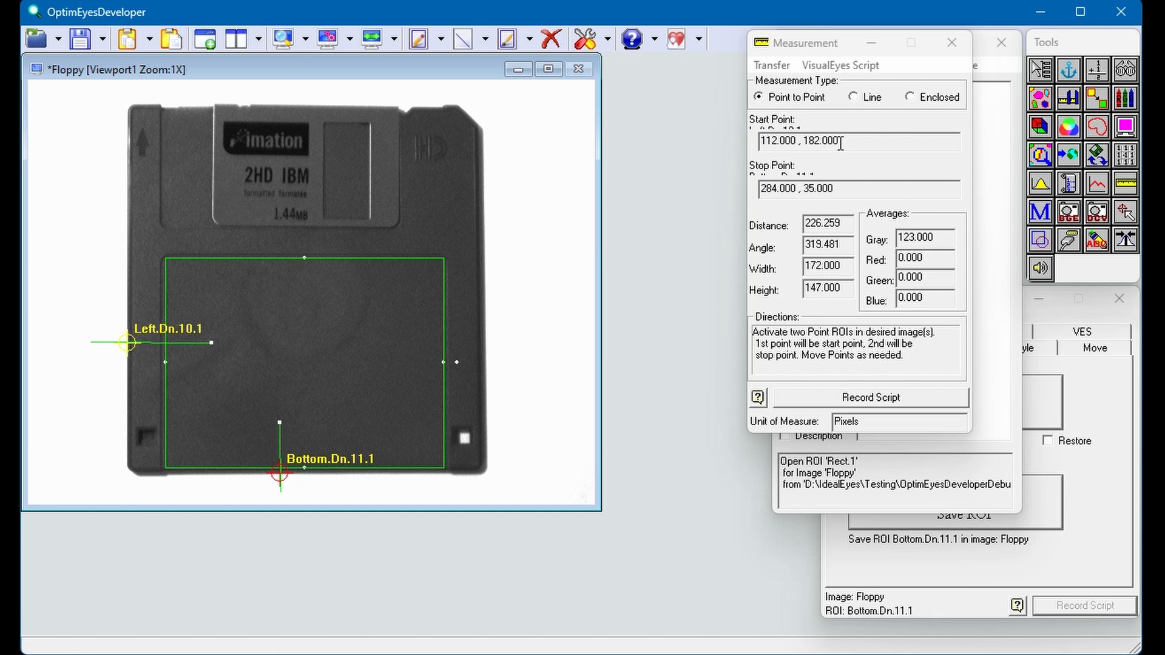
Step: Make script variables for the measurement, naming Start Point X as Left and Stop Point Y as Bottom
click(840, 64)
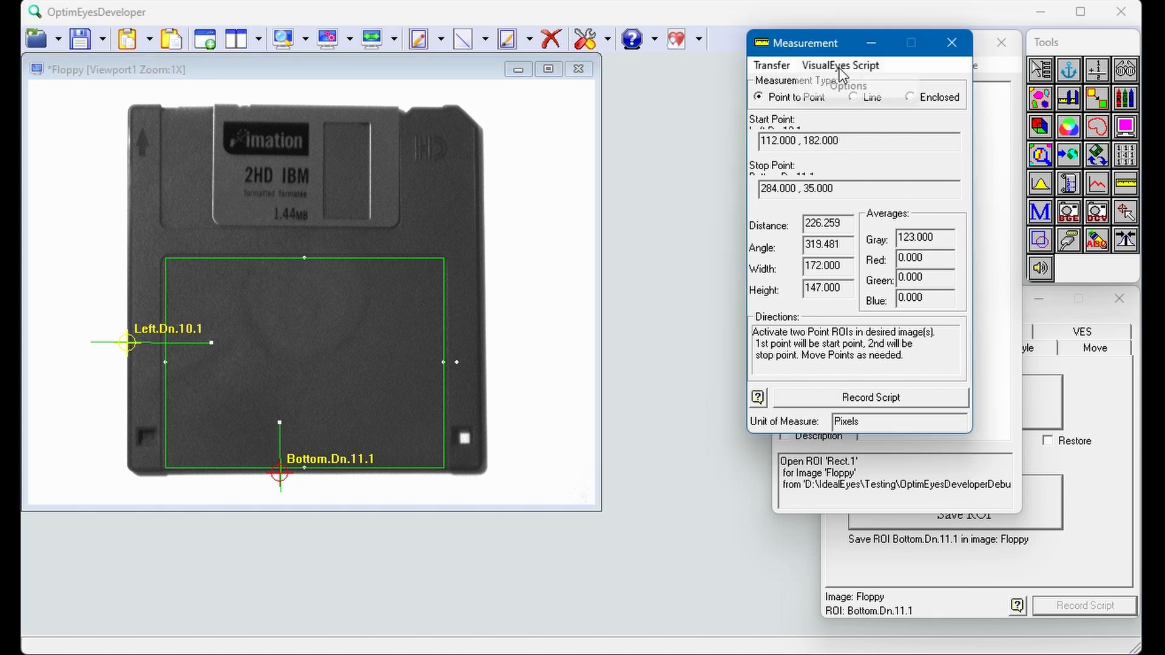
click(845, 86)
click(776, 128)
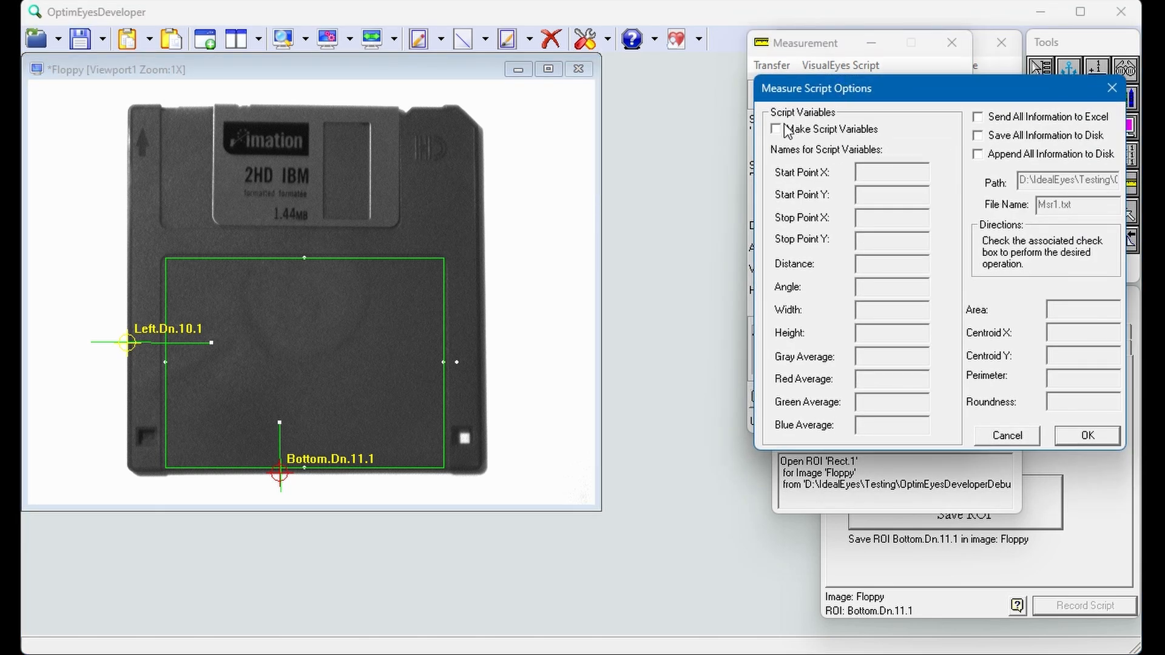
click(878, 178)
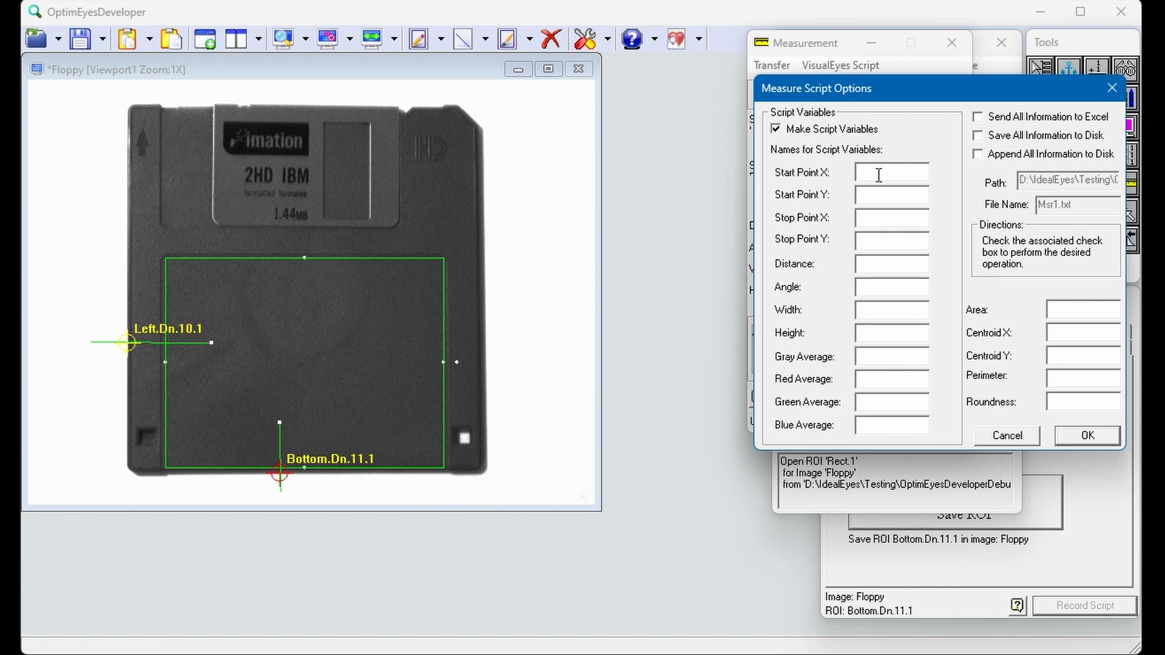
text(Left)
click(876, 241)
text(Bottom)
click(1072, 433)
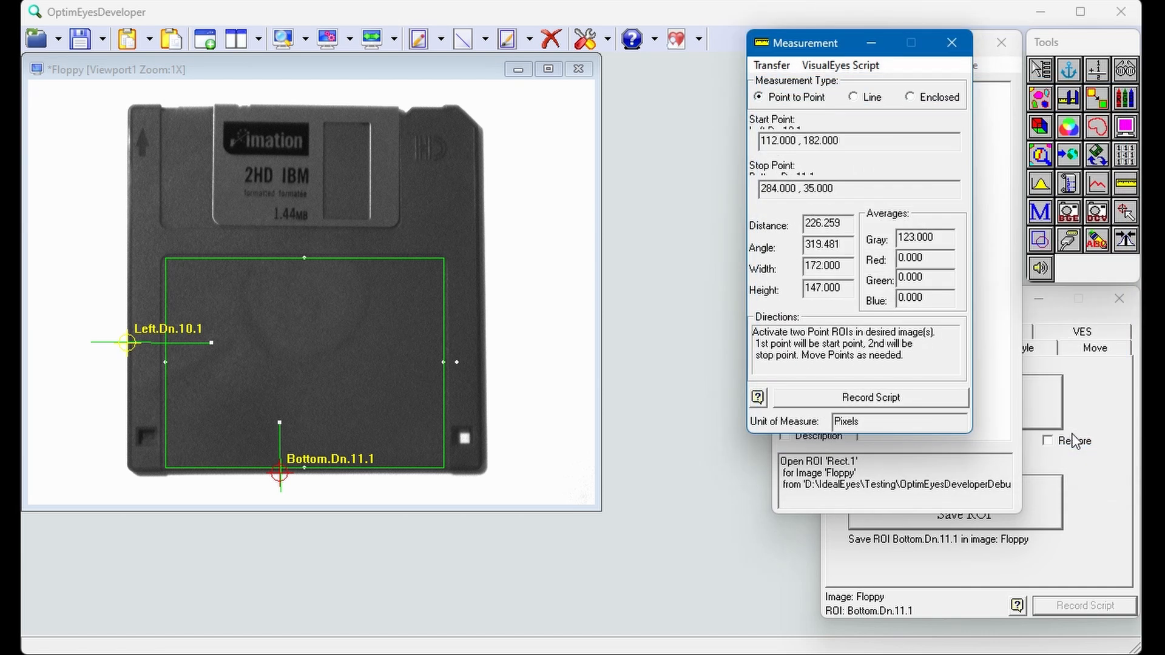
Step: Record the Measure action in the script and execute that single action to fill its variables
click(899, 402)
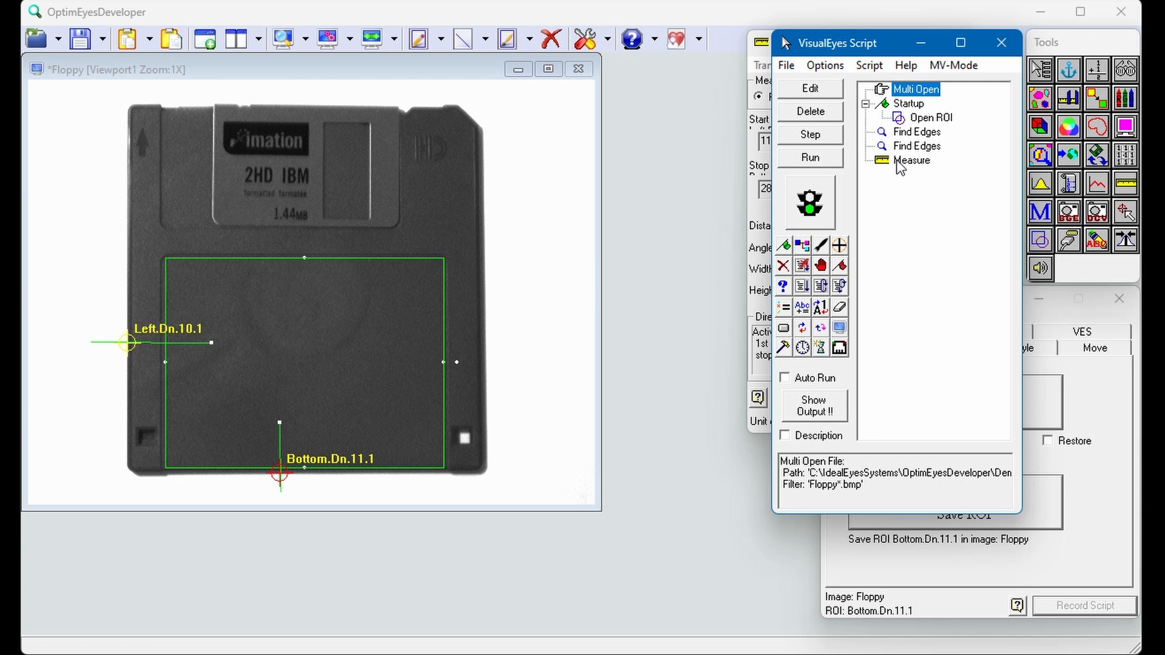
click(900, 163)
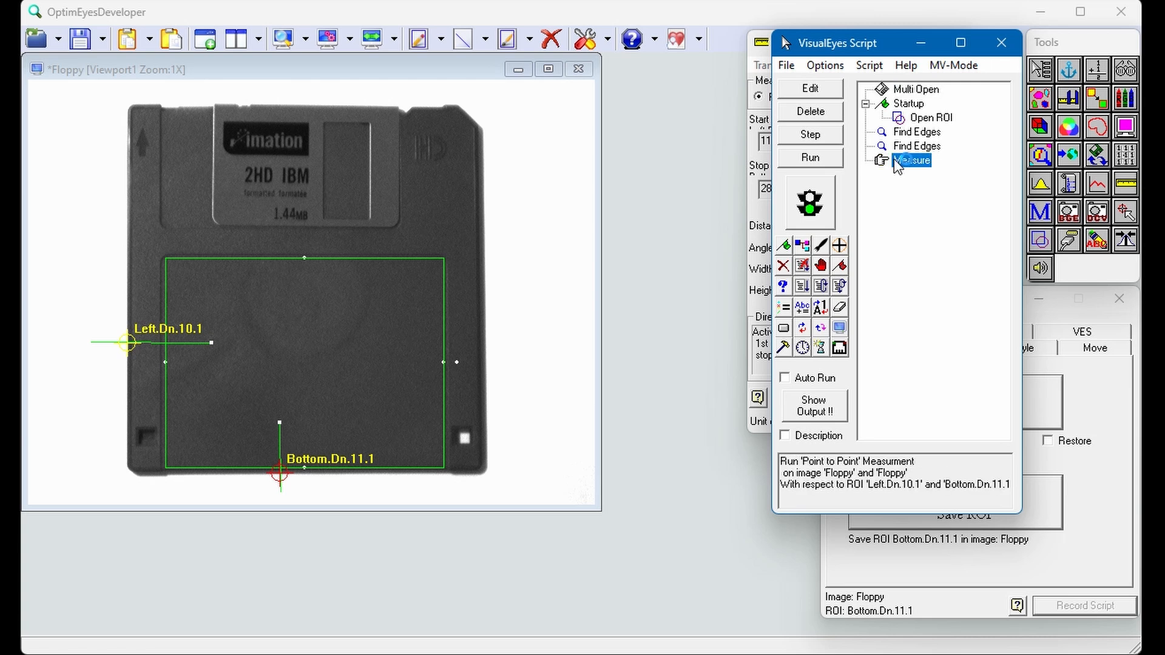
click(810, 134)
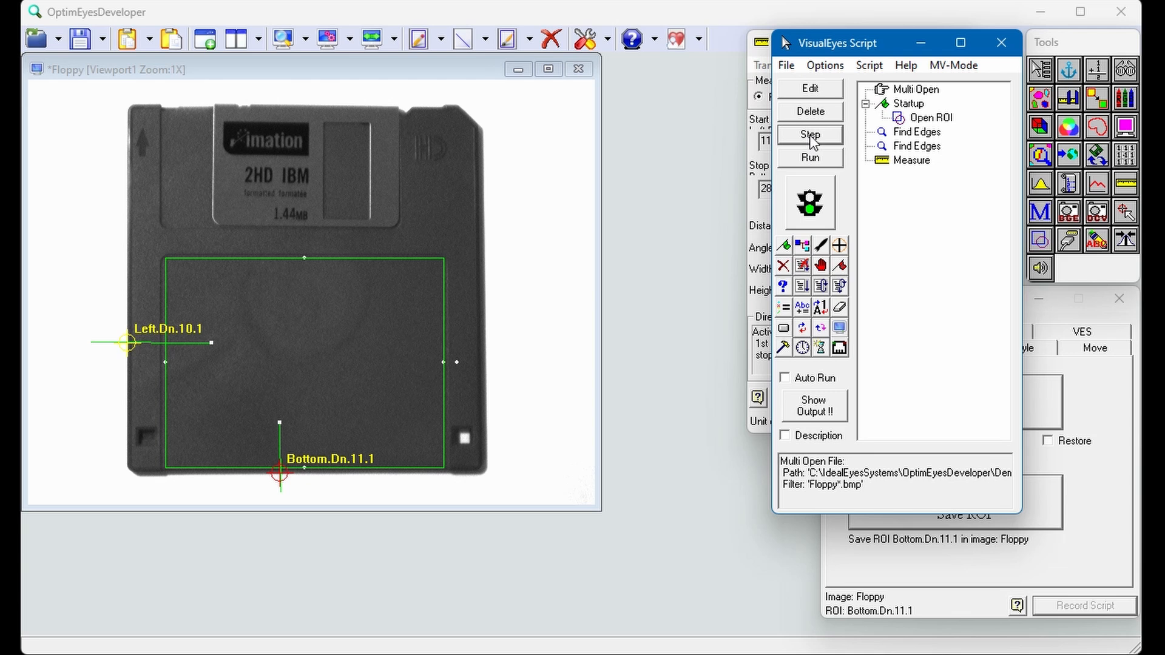
Step: Set the ROI Manager's move variables to Left for X and Bottom for Y
click(1105, 364)
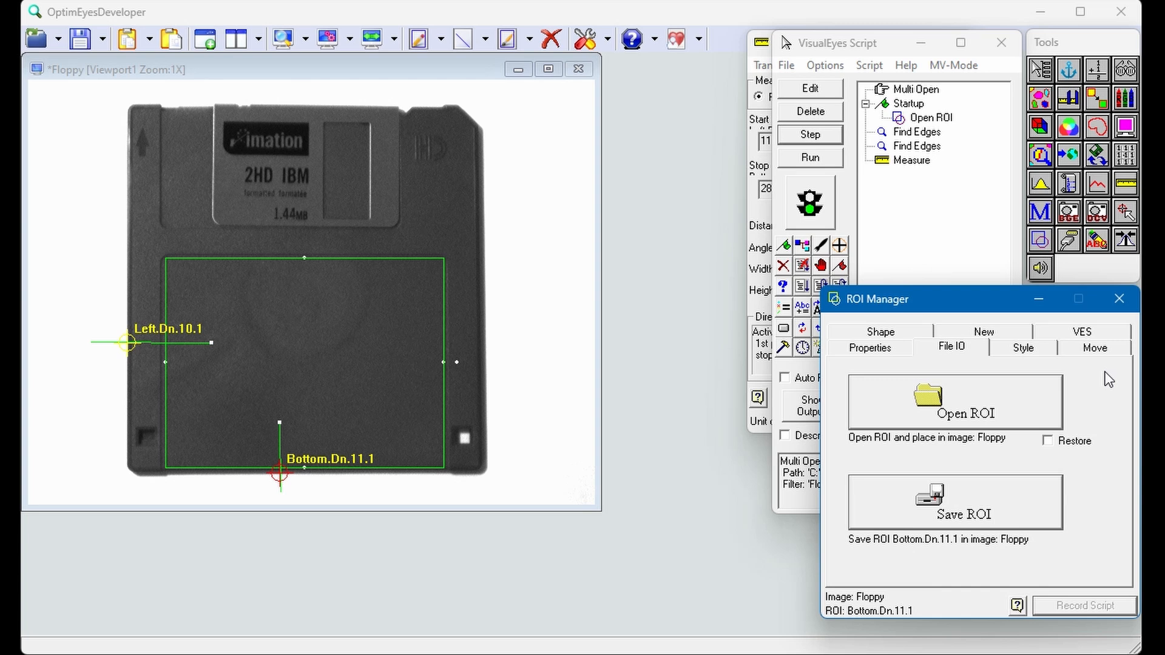
click(1099, 351)
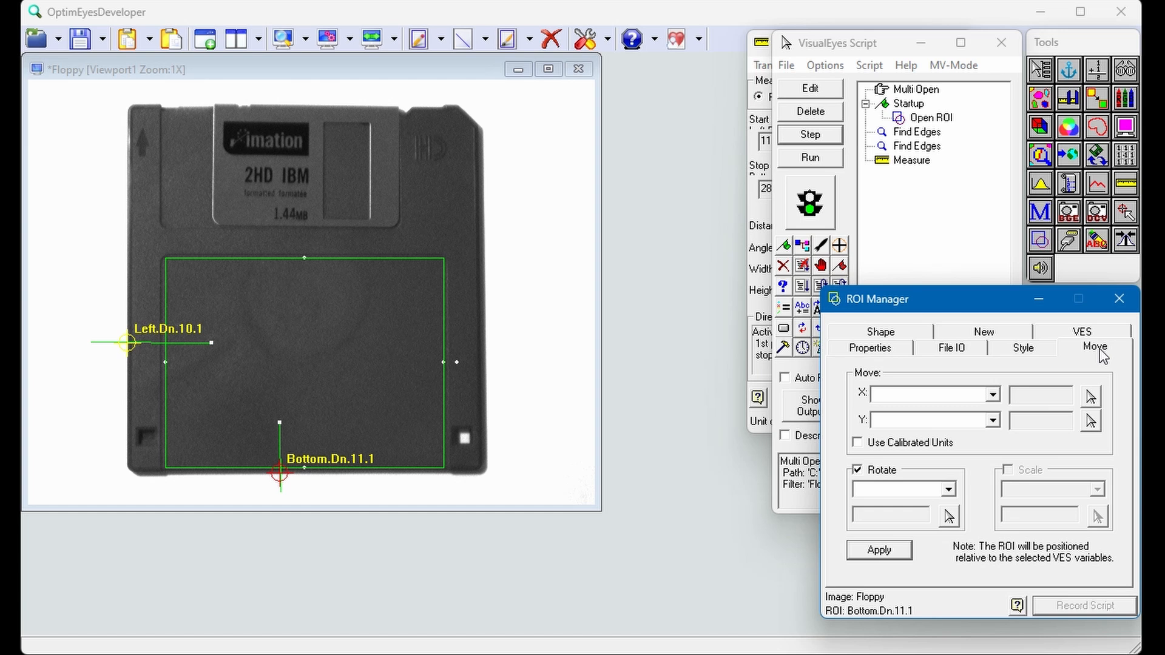
click(992, 396)
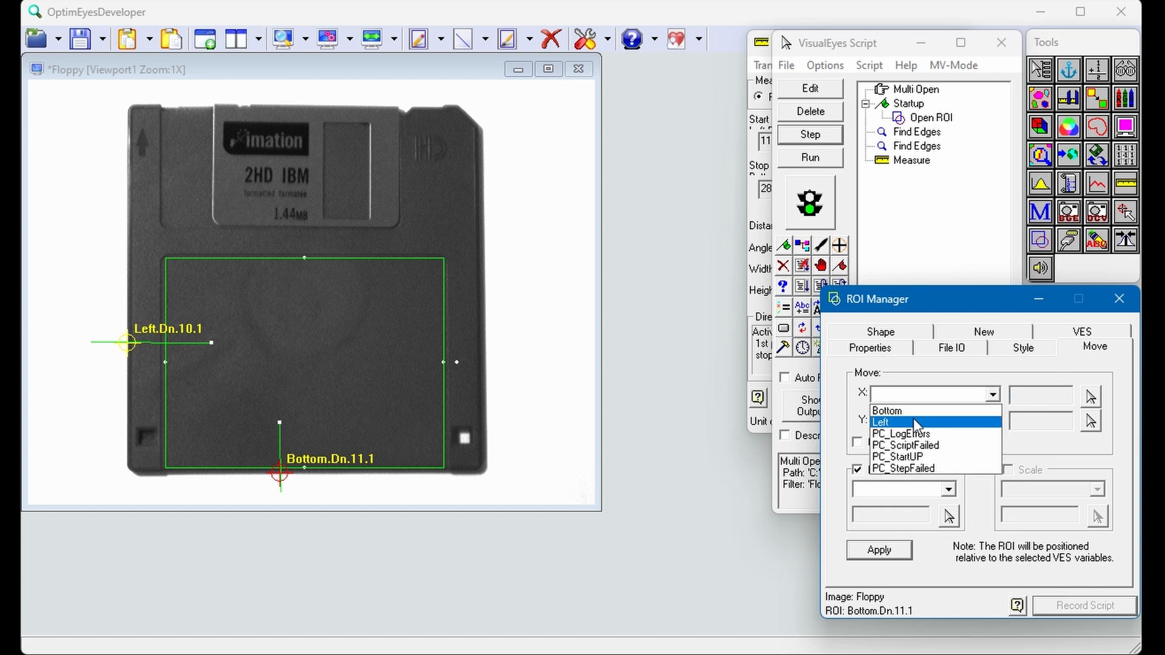
click(912, 423)
click(993, 421)
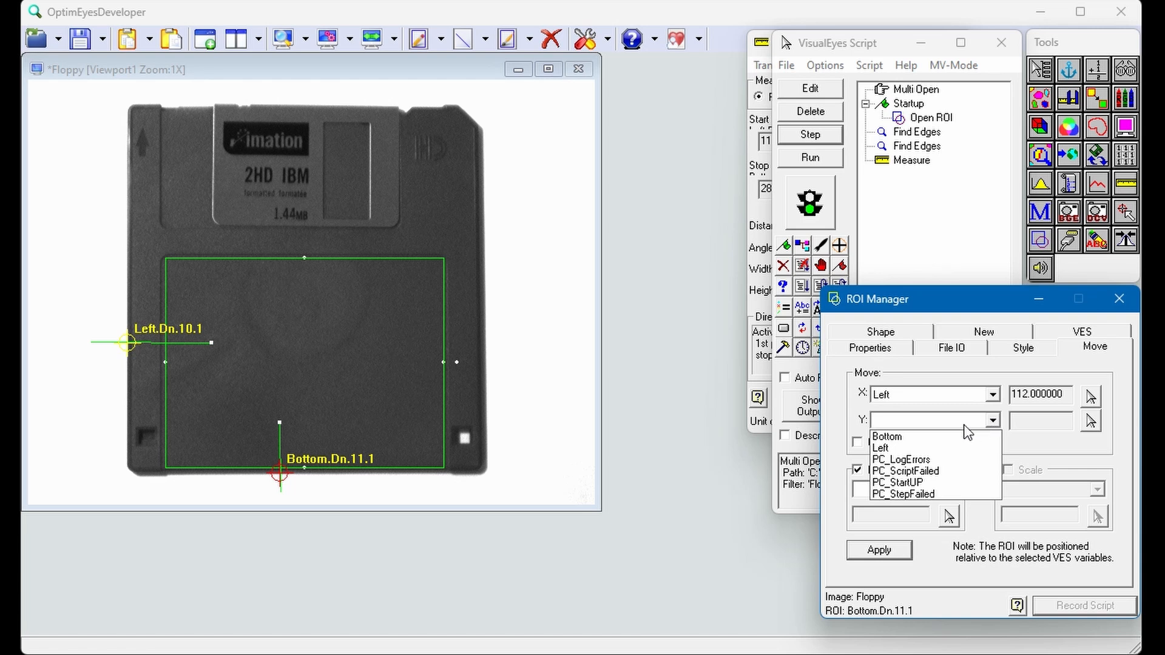
click(923, 432)
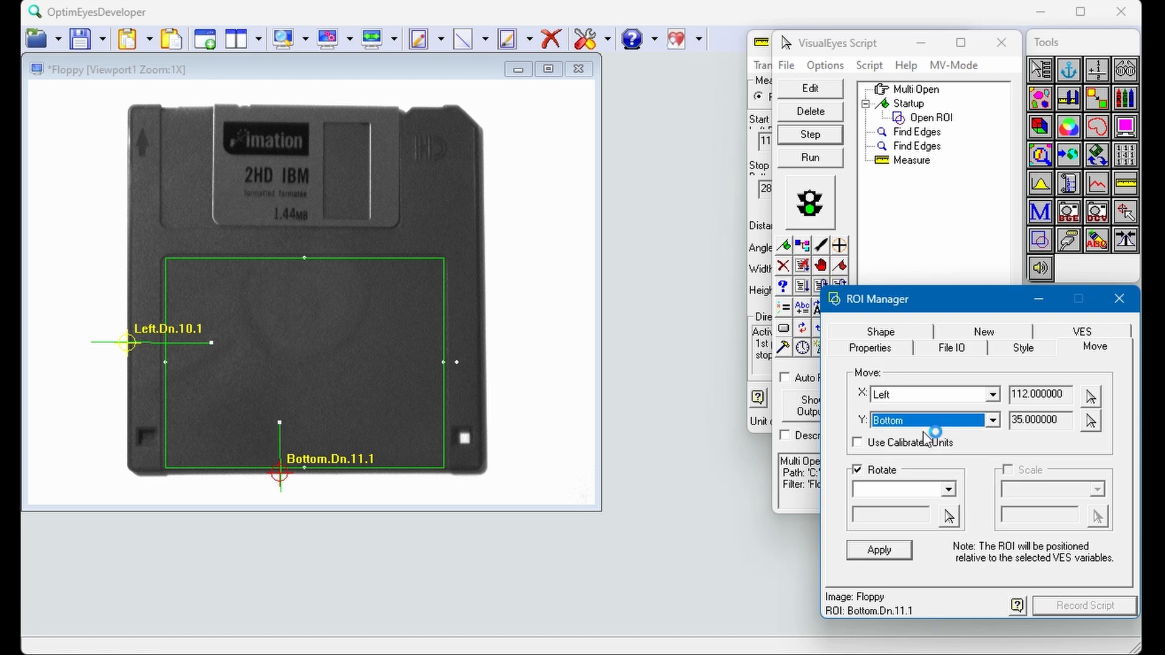
Step: Apply the move to the rectangular label ROI with scaling off, record ROI Move in the script and close the ROI Manager
click(446, 366)
click(403, 375)
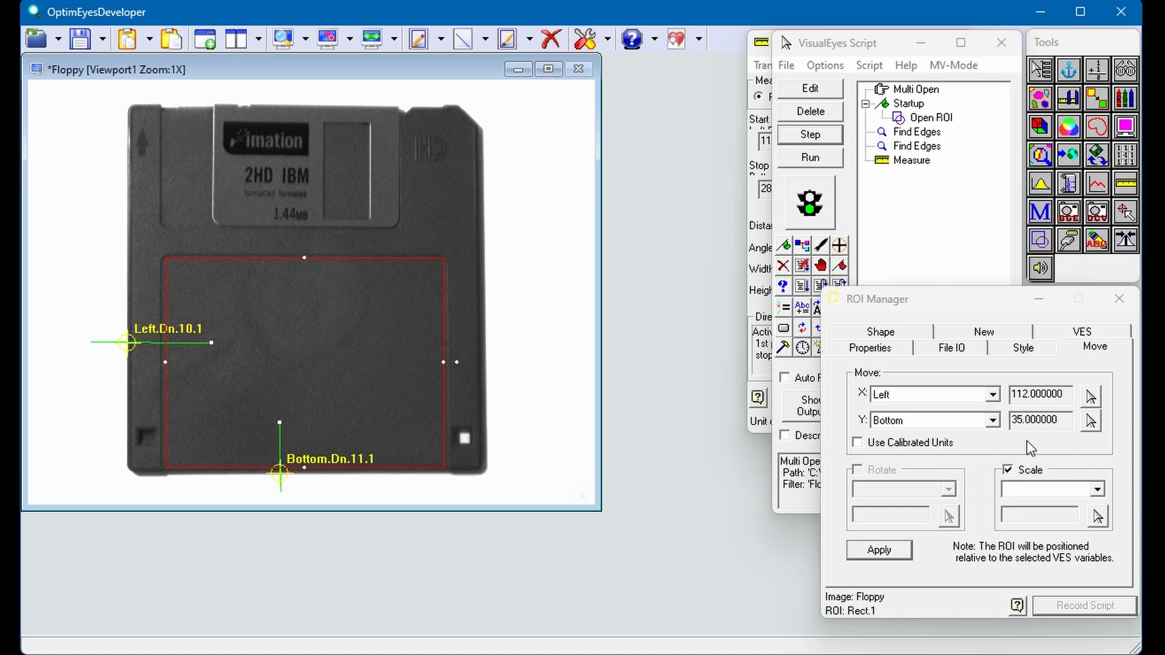
click(1008, 471)
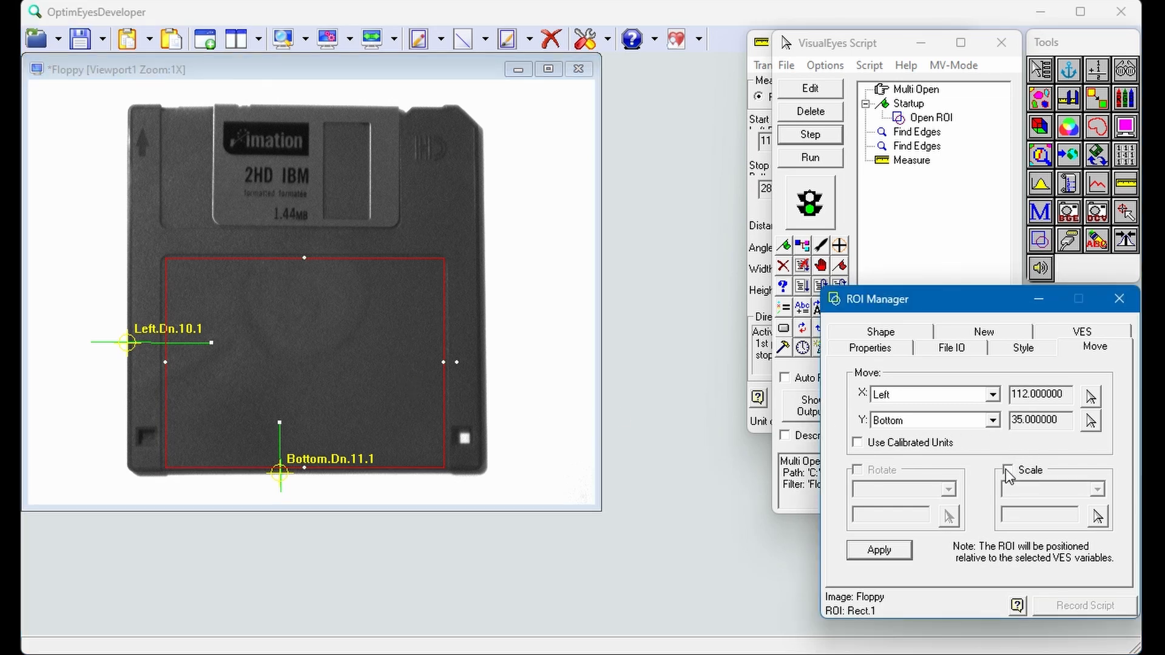
click(894, 557)
click(1071, 605)
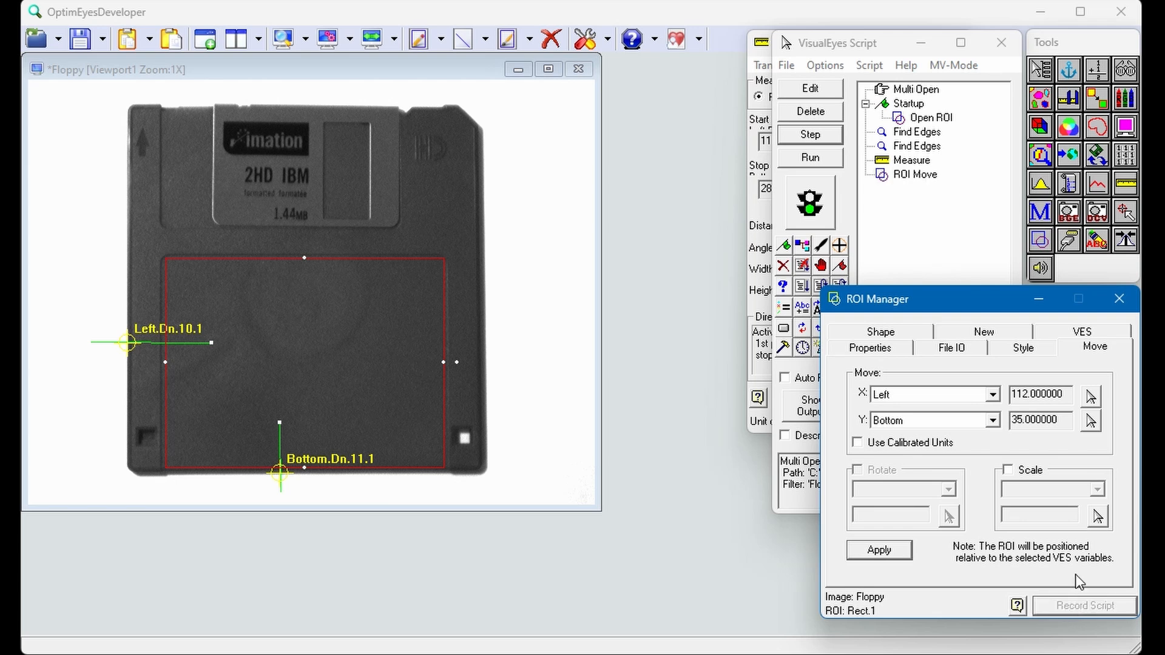
click(1119, 298)
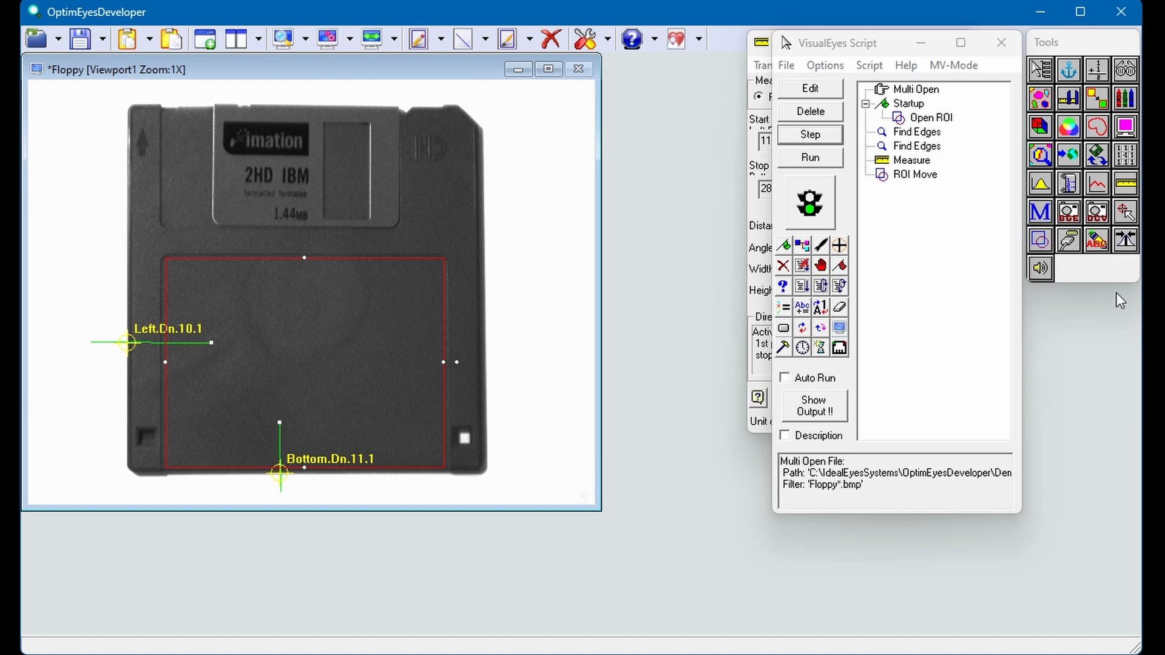
Step: Set up a Sobel filter with Floppy:0 as the output image
click(1125, 156)
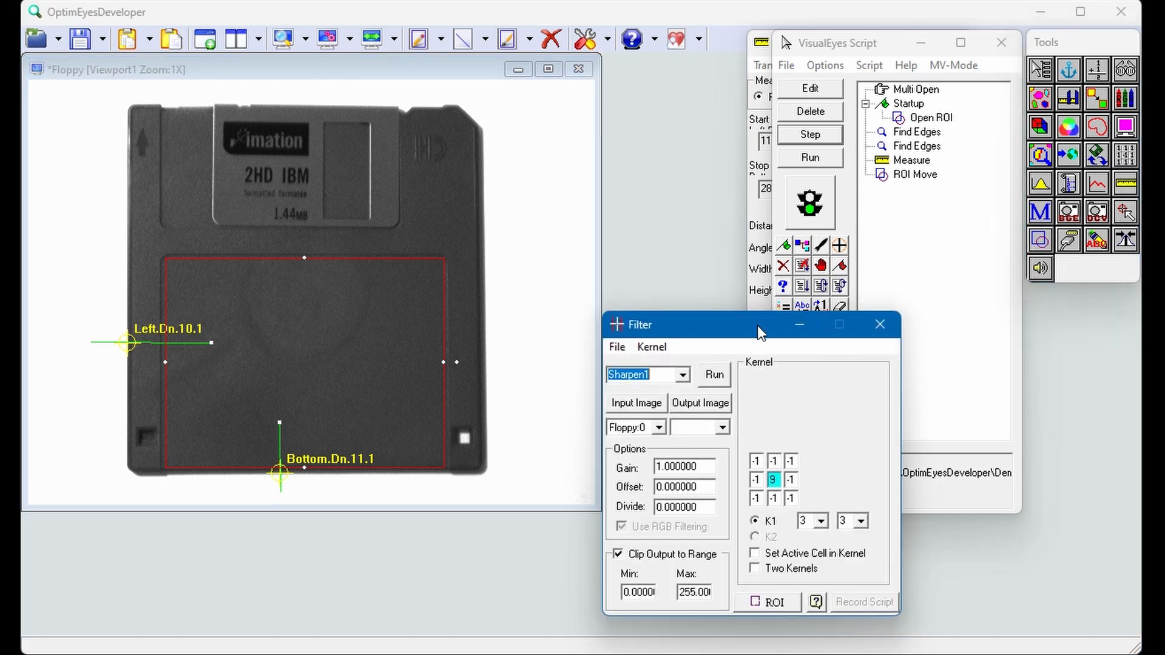
click(684, 375)
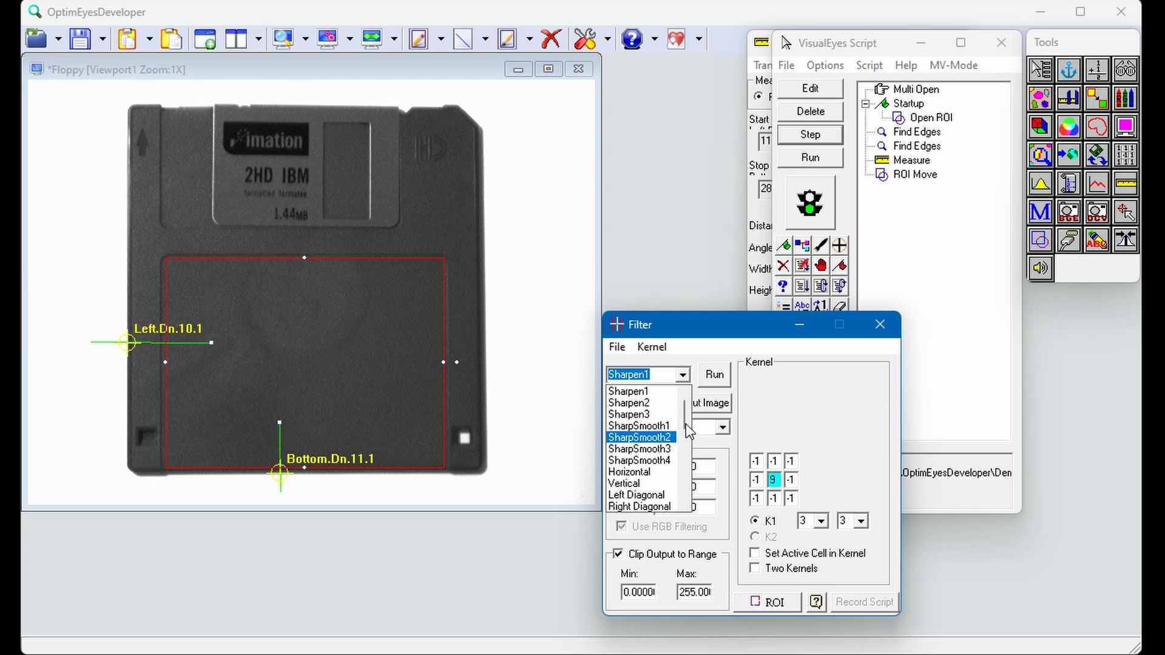
drag(686, 424, 687, 447)
click(646, 450)
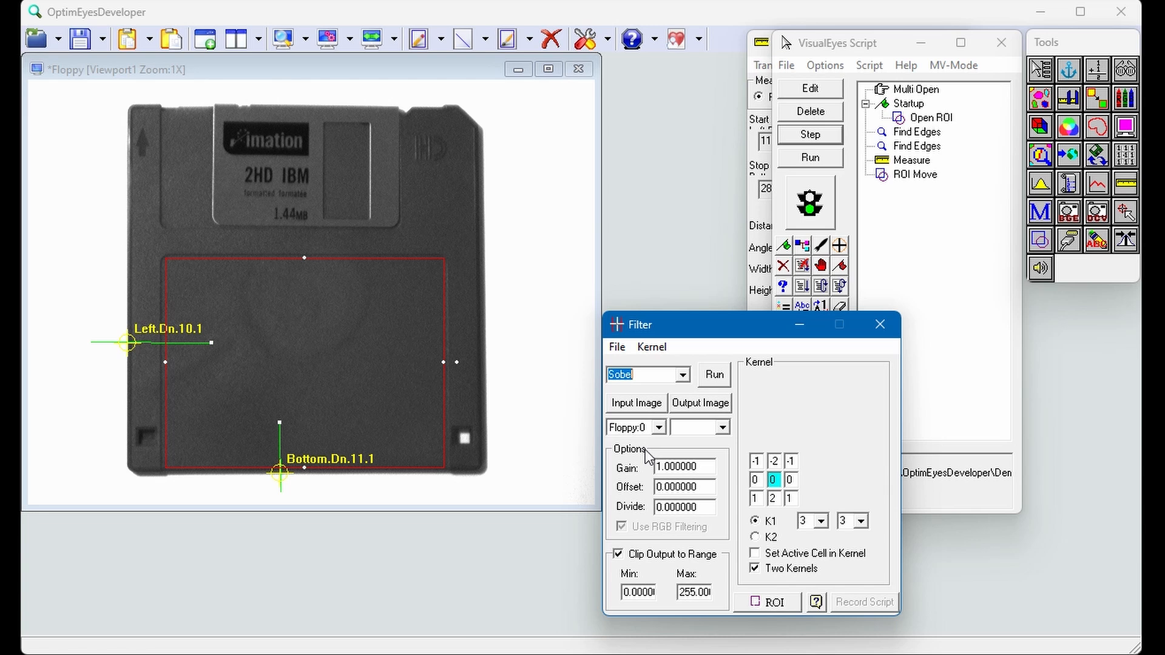
click(722, 428)
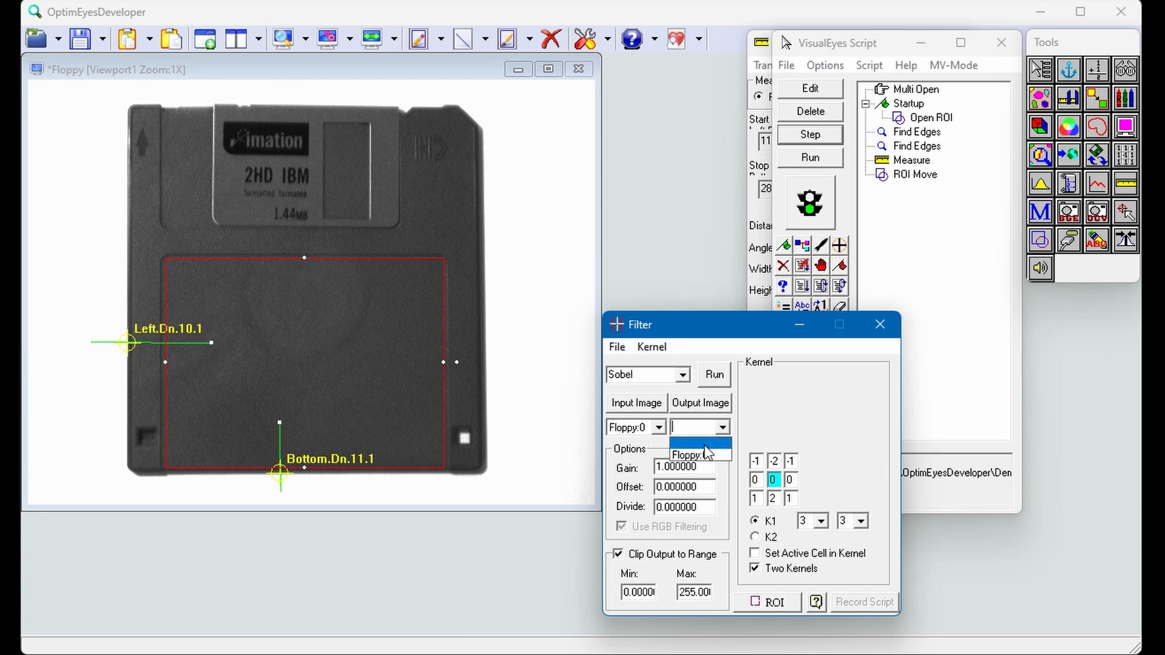
click(701, 452)
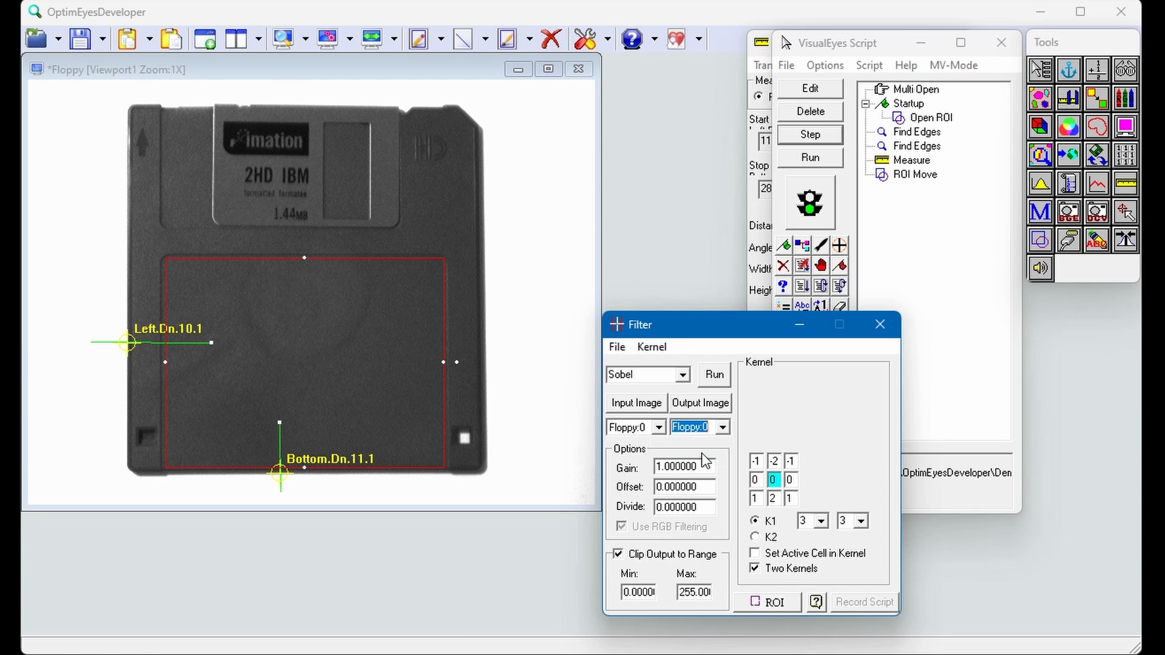
Step: Run the Sobel filter on the label ROI, record it in the script and close the Filter tool
click(714, 376)
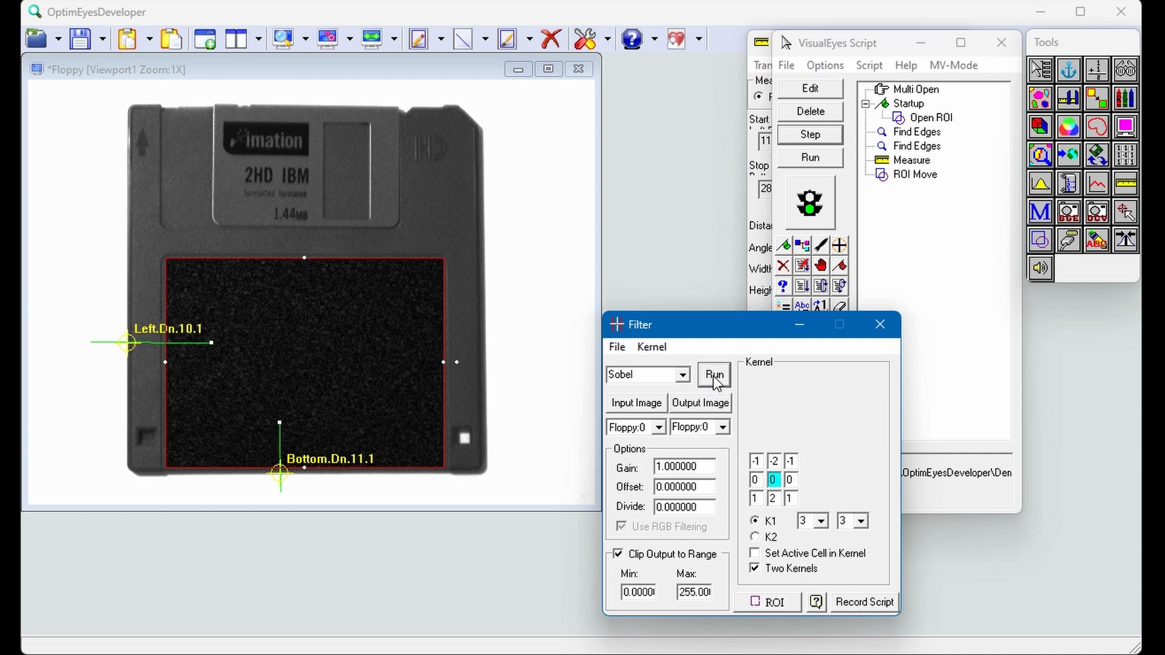
click(854, 604)
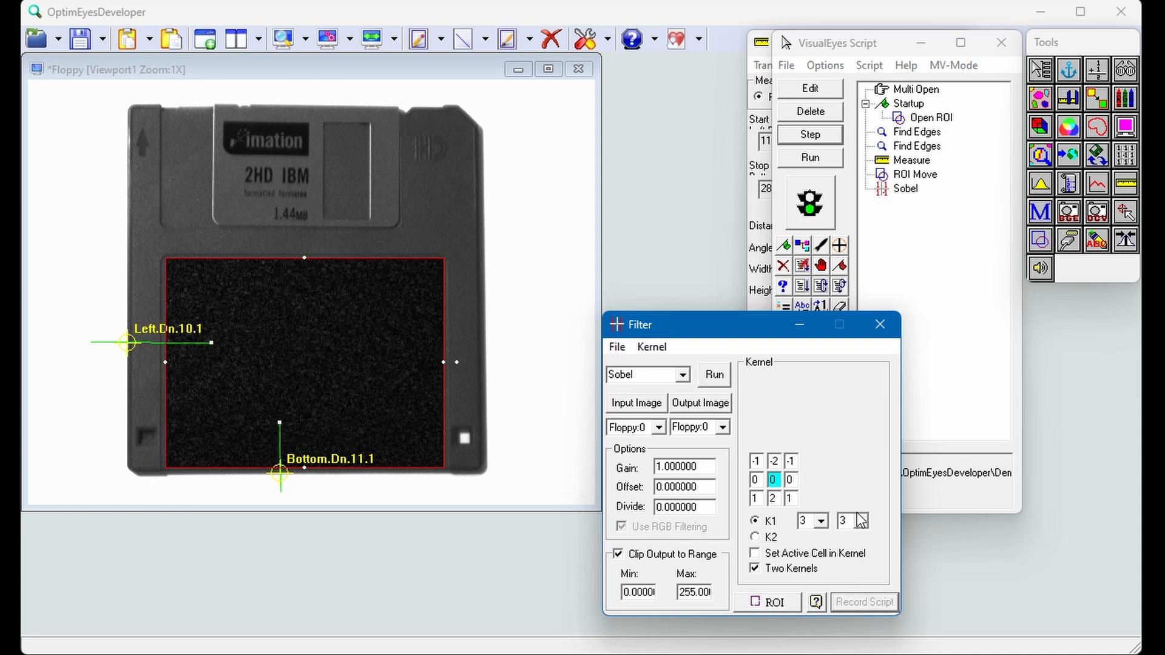
click(880, 324)
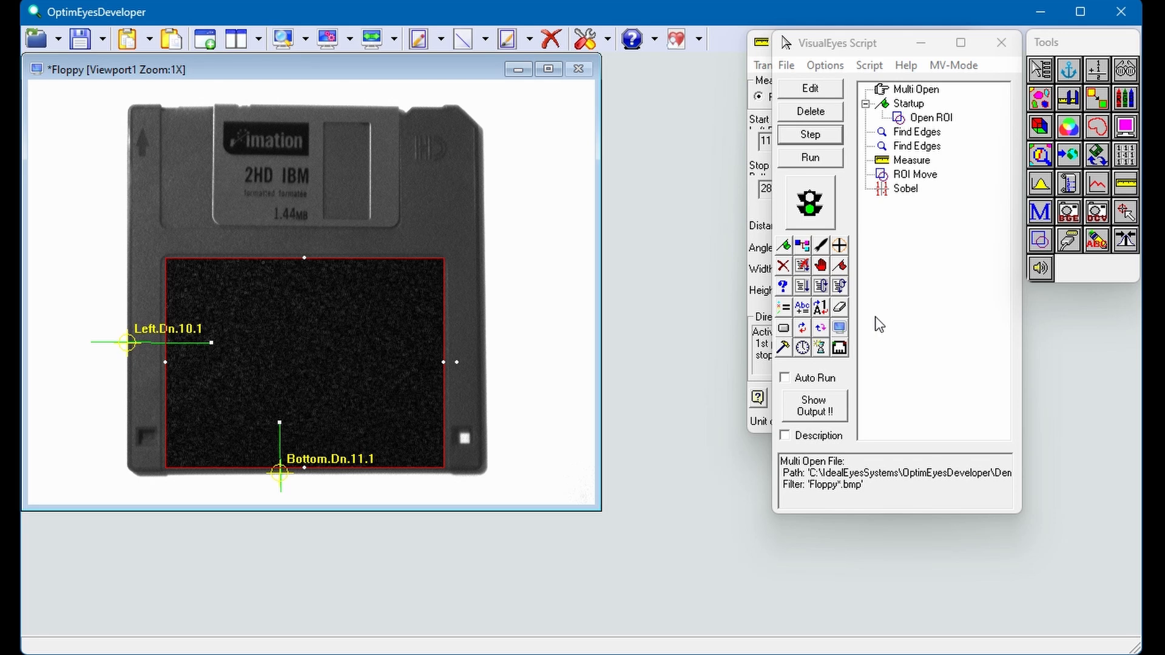
Step: Add a histogram of the filtered label ROI
click(1049, 182)
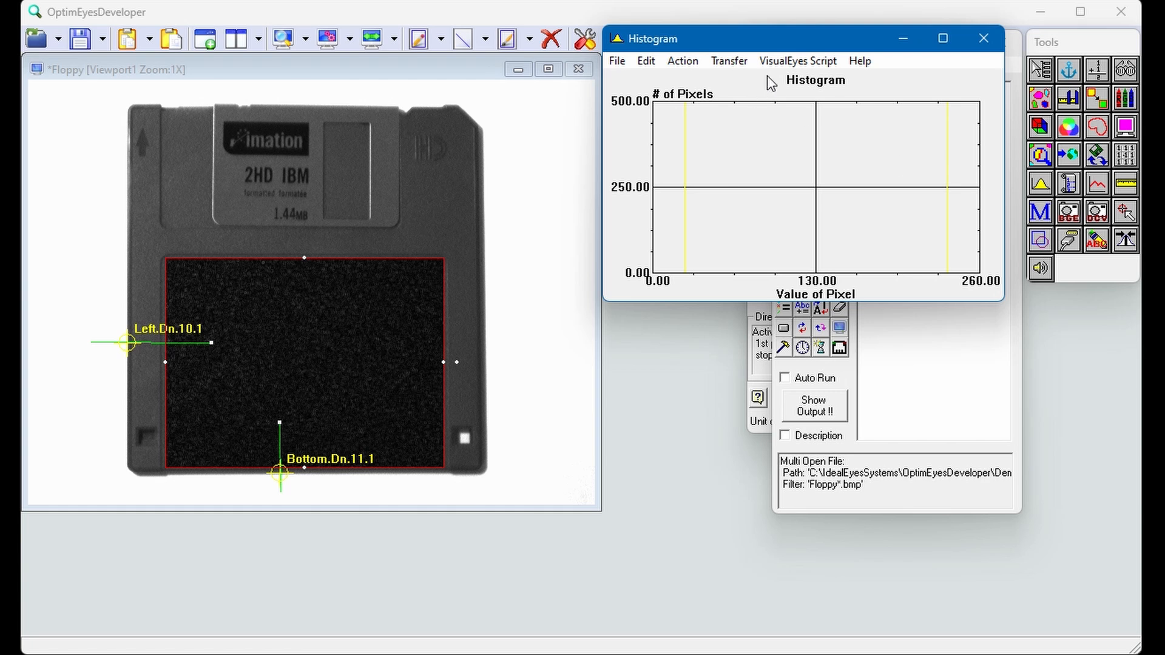
click(684, 62)
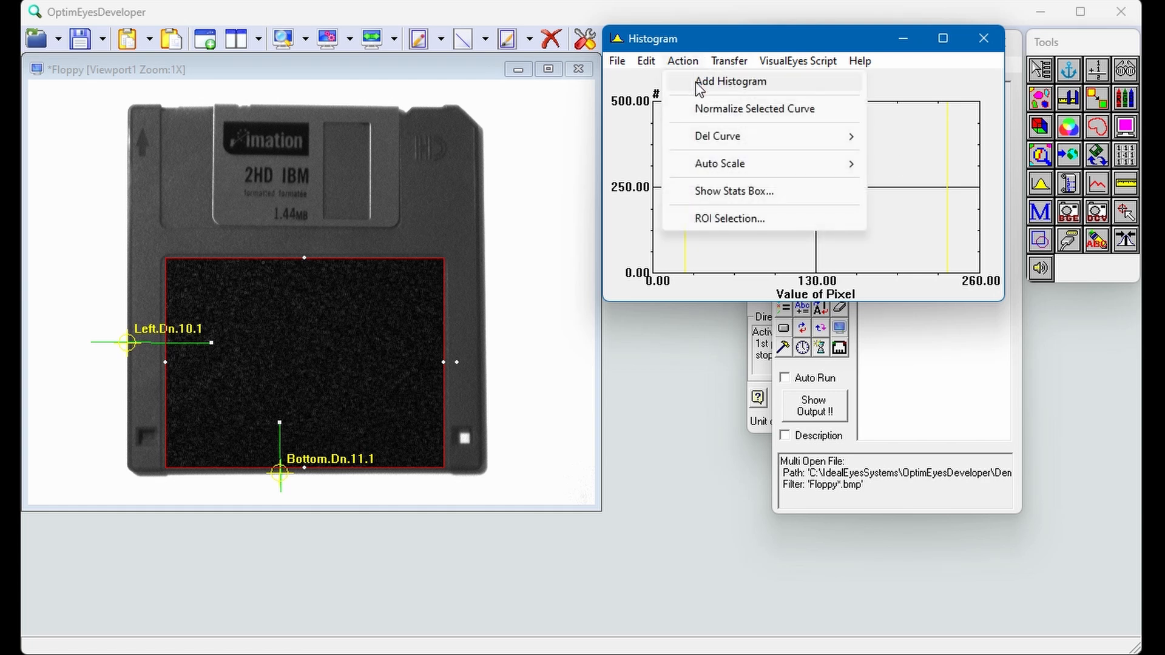
click(695, 82)
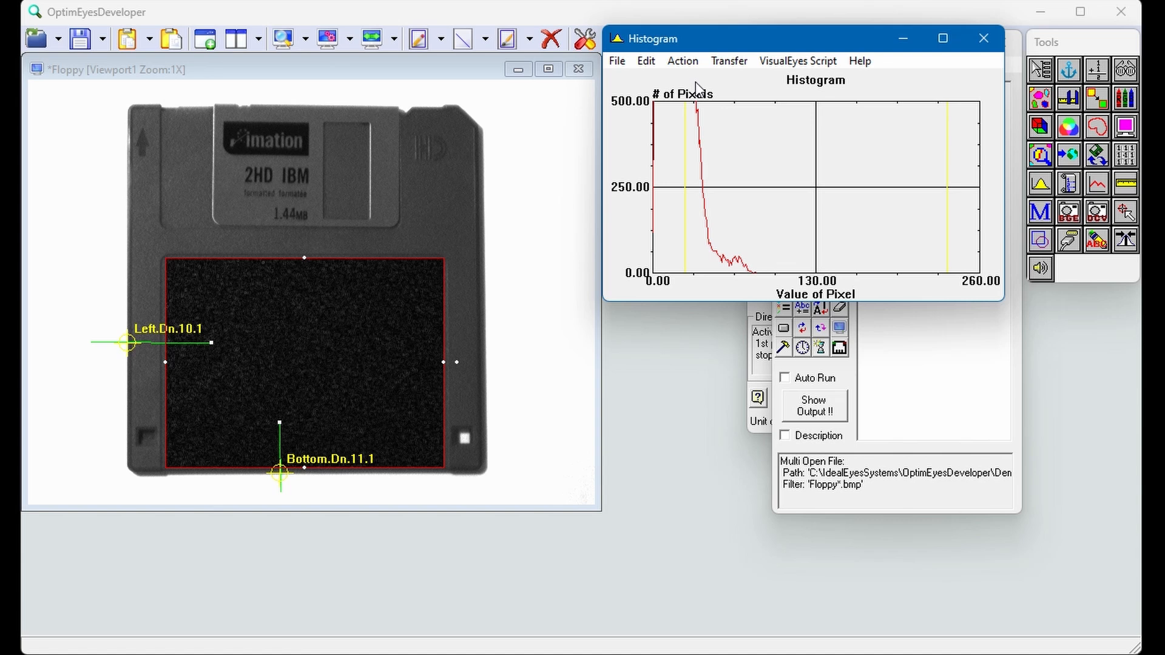
Step: Enable Calculate Histogram Stats in the histogram's script options and name the standard deviation variable StdDev
click(796, 60)
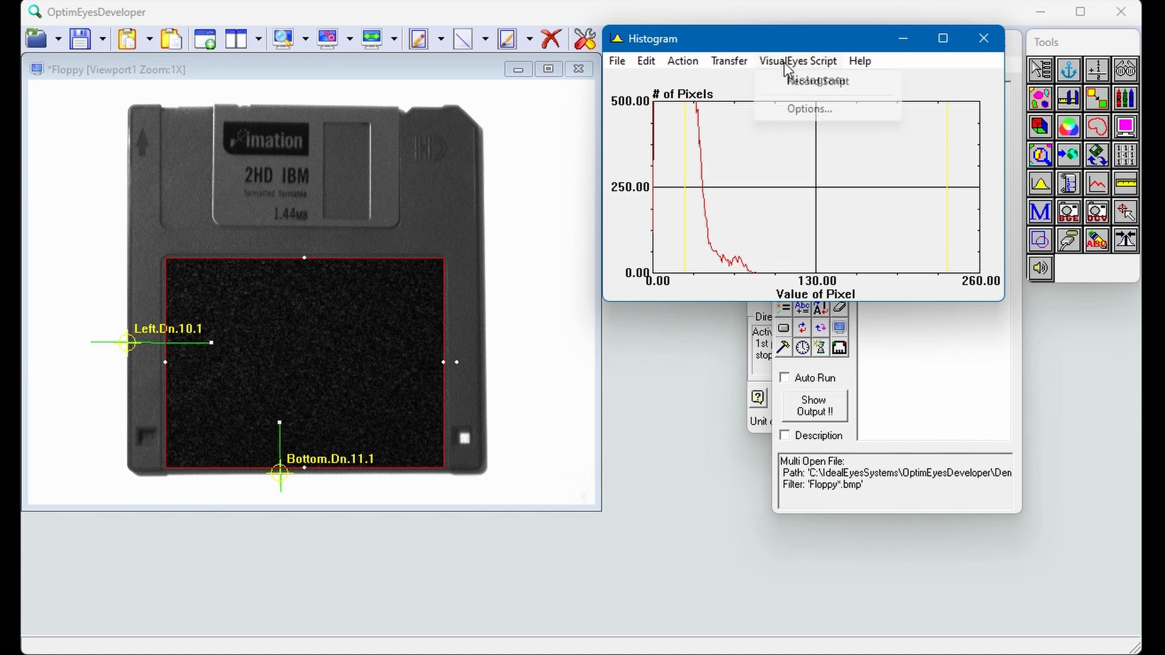
click(799, 110)
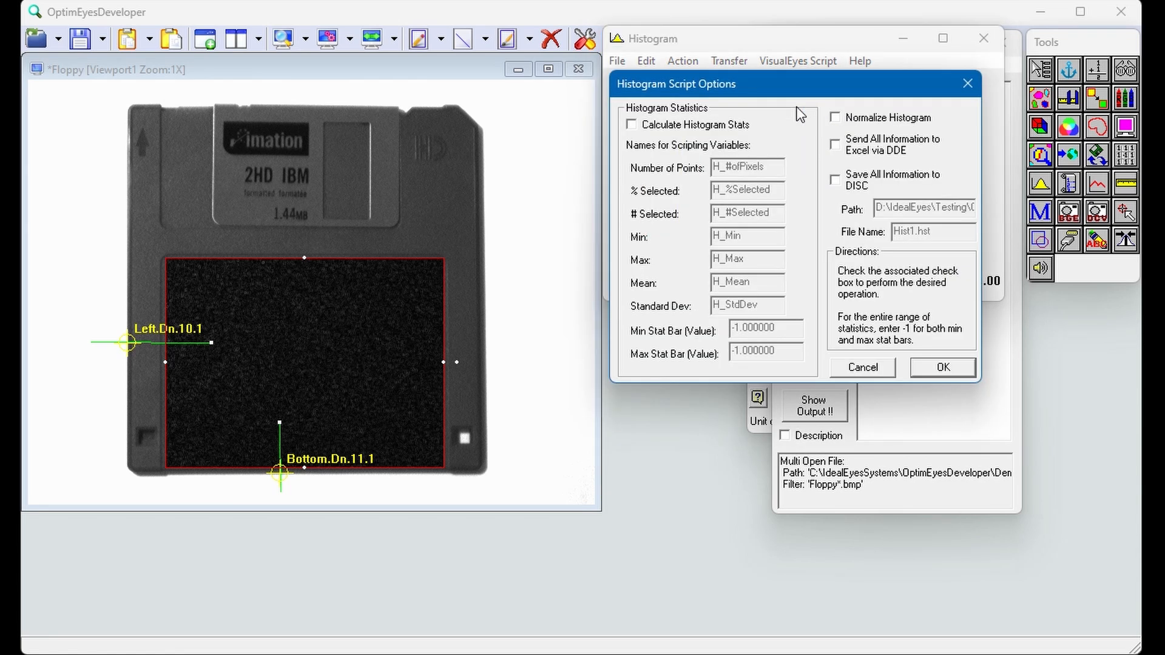
click(631, 124)
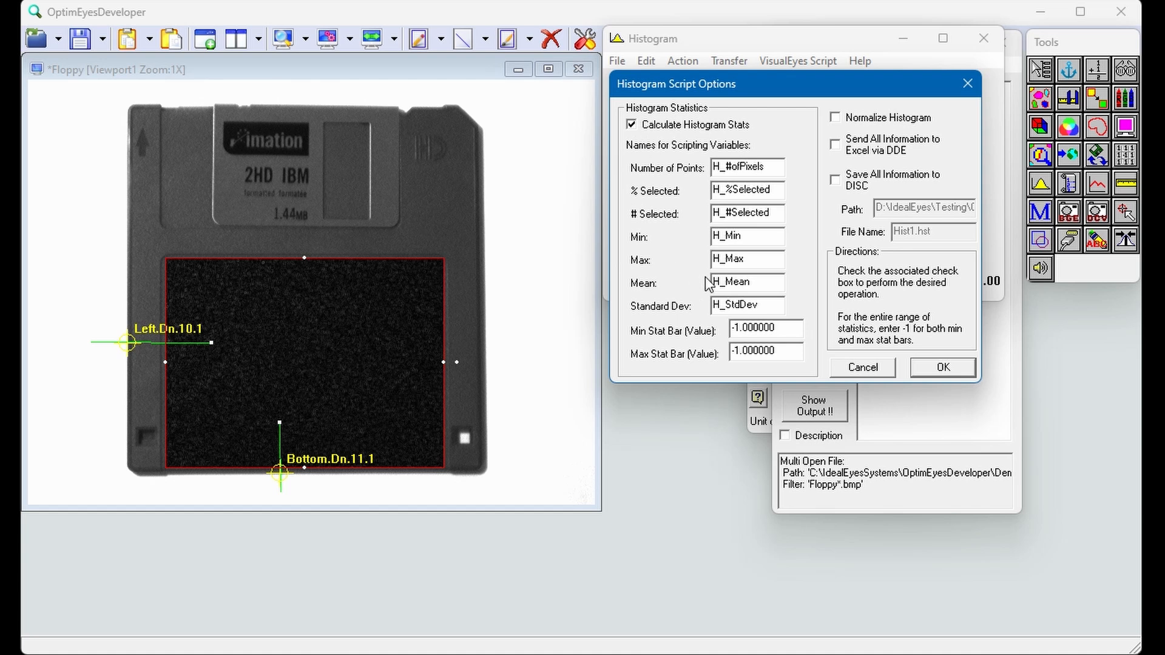
click(726, 305)
key(BackSpace)
key(BackSpace)
click(937, 368)
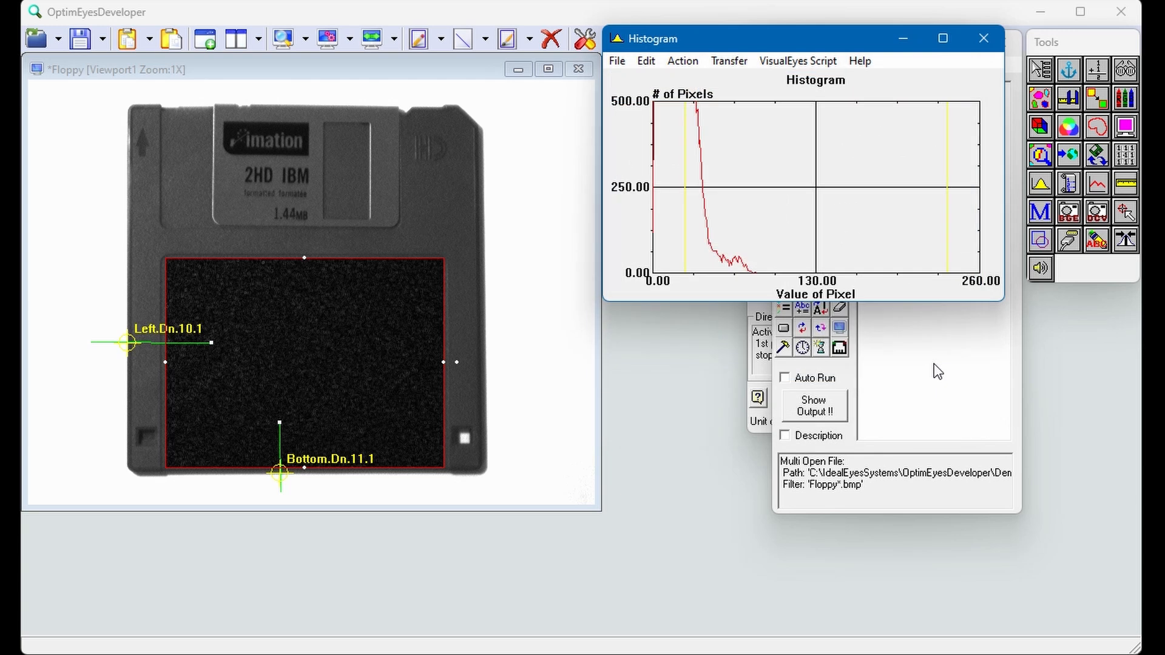
Step: Record the Histogram action in the script and execute that single action to fill its variables
click(797, 60)
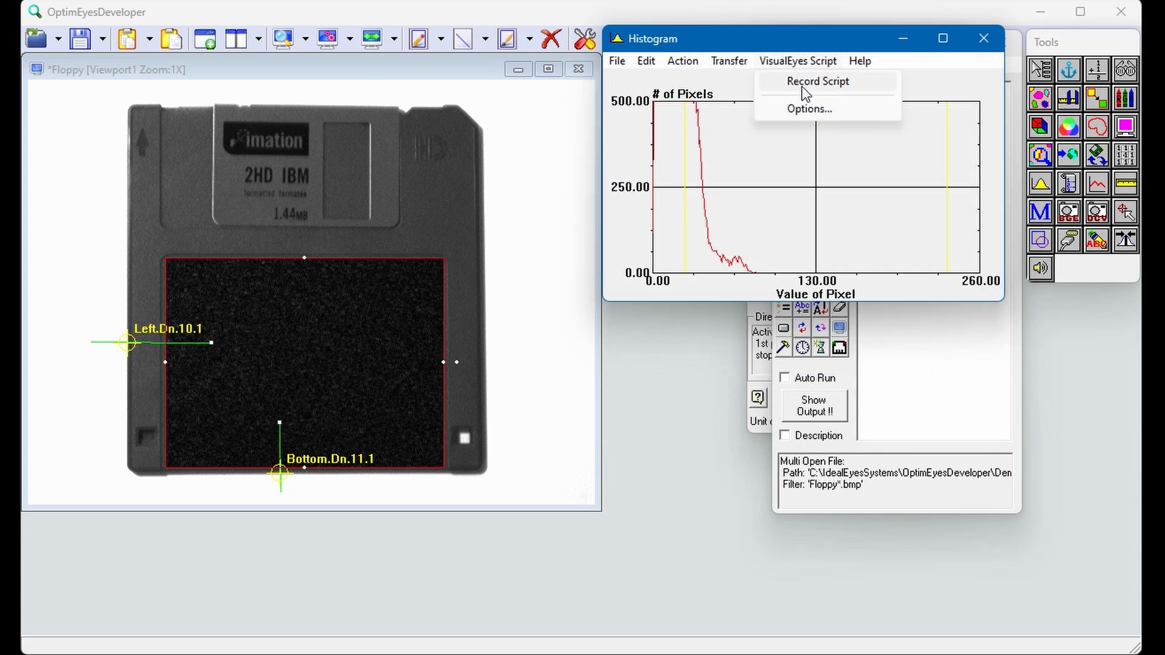
click(803, 84)
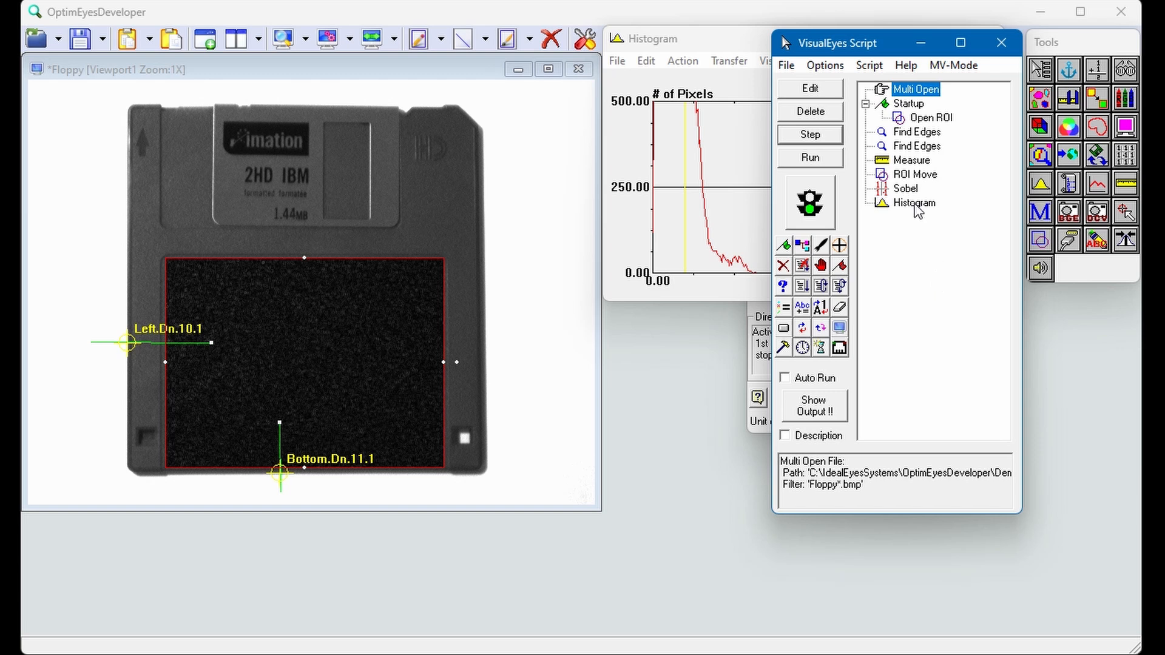
click(915, 206)
click(816, 135)
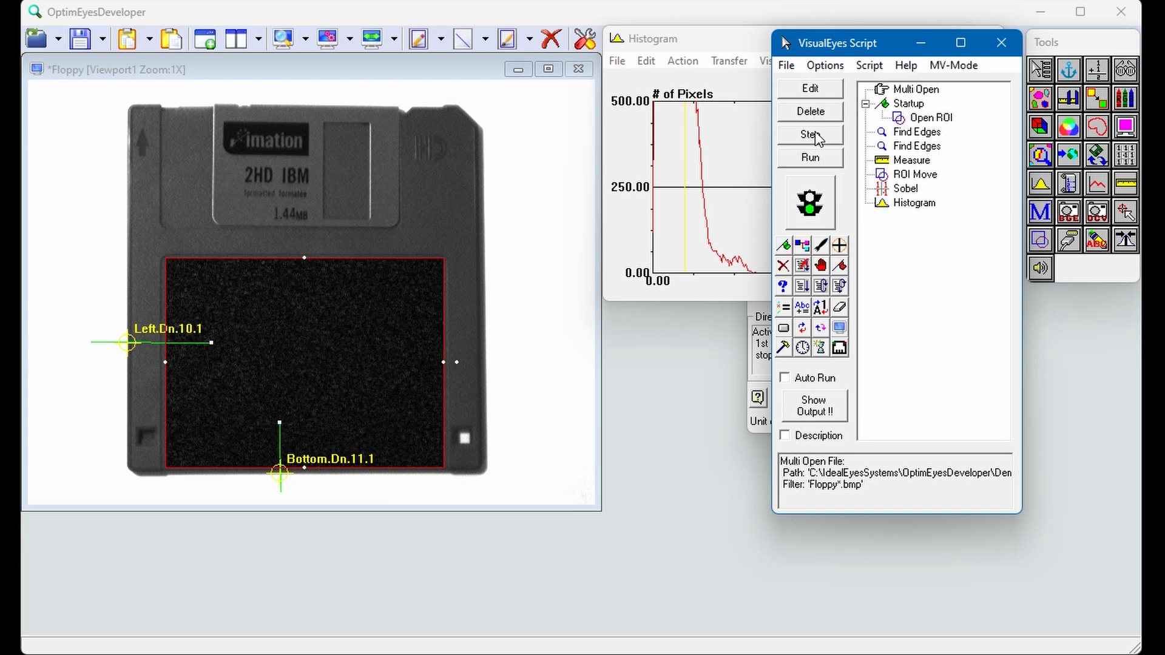
Step: Add a numeric IF Then condition testing StdDev > 12 and place it after the Histogram action in the script
click(781, 289)
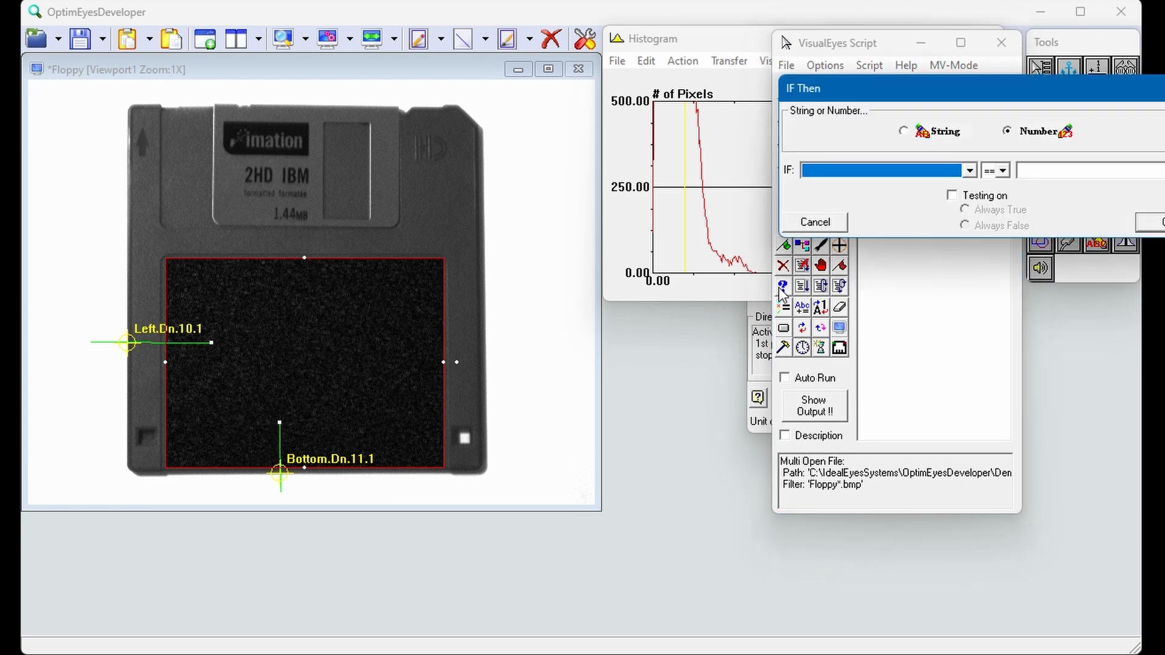
click(969, 171)
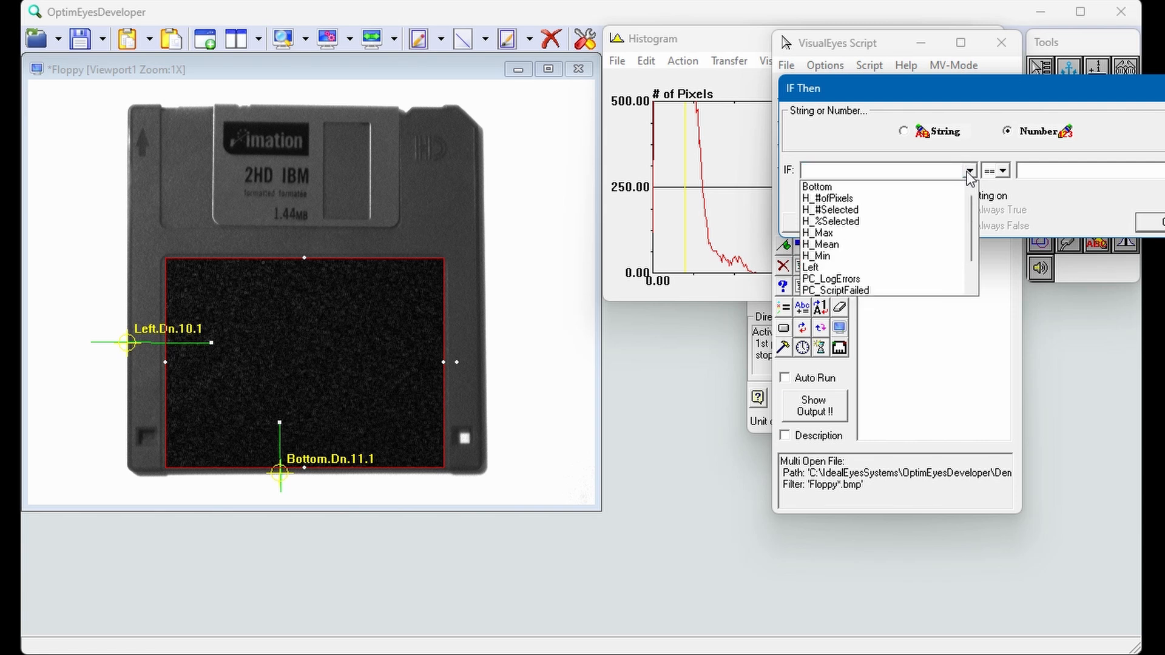
drag(973, 210, 977, 253)
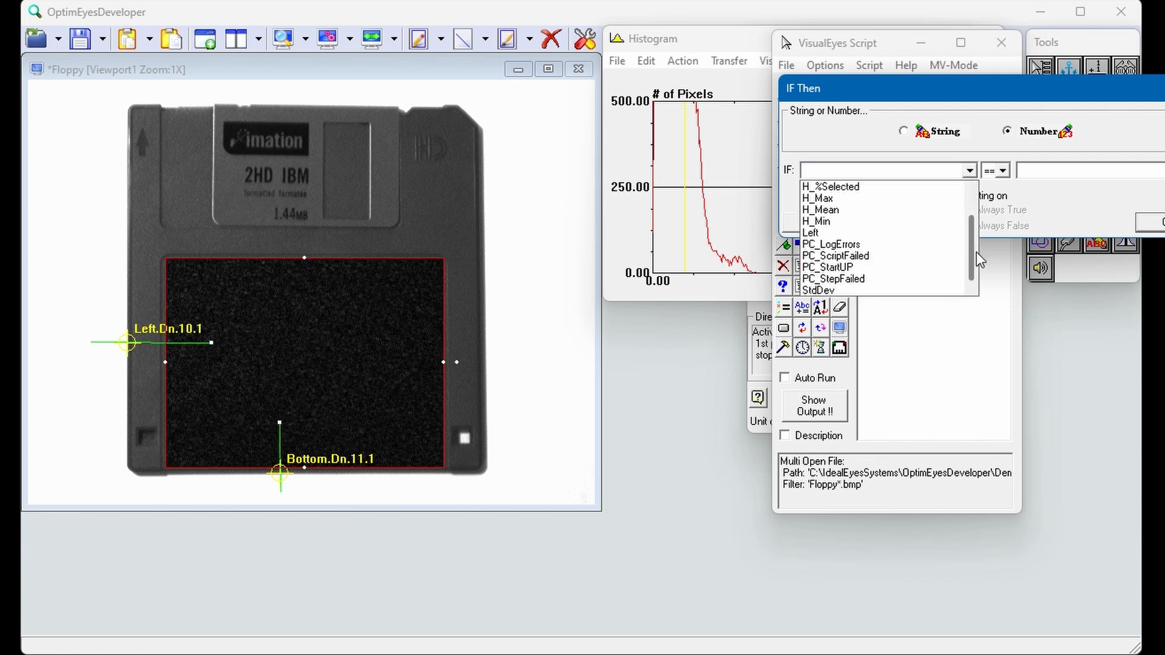
click(840, 289)
click(1003, 171)
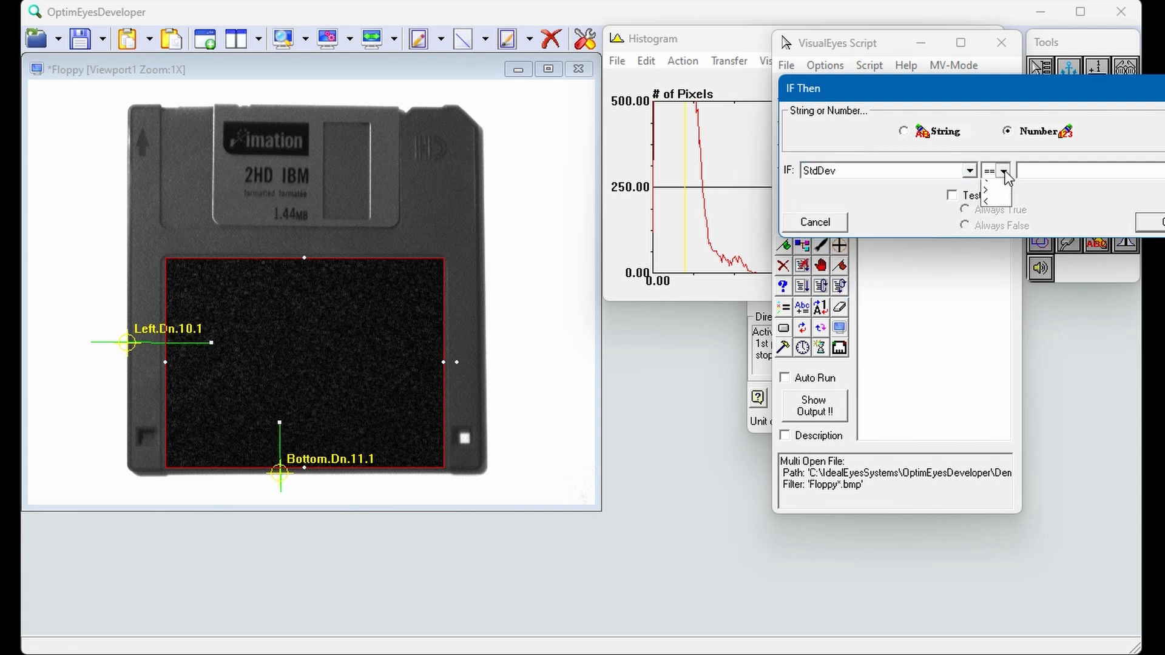
click(1000, 230)
click(1040, 172)
text(12)
click(1148, 222)
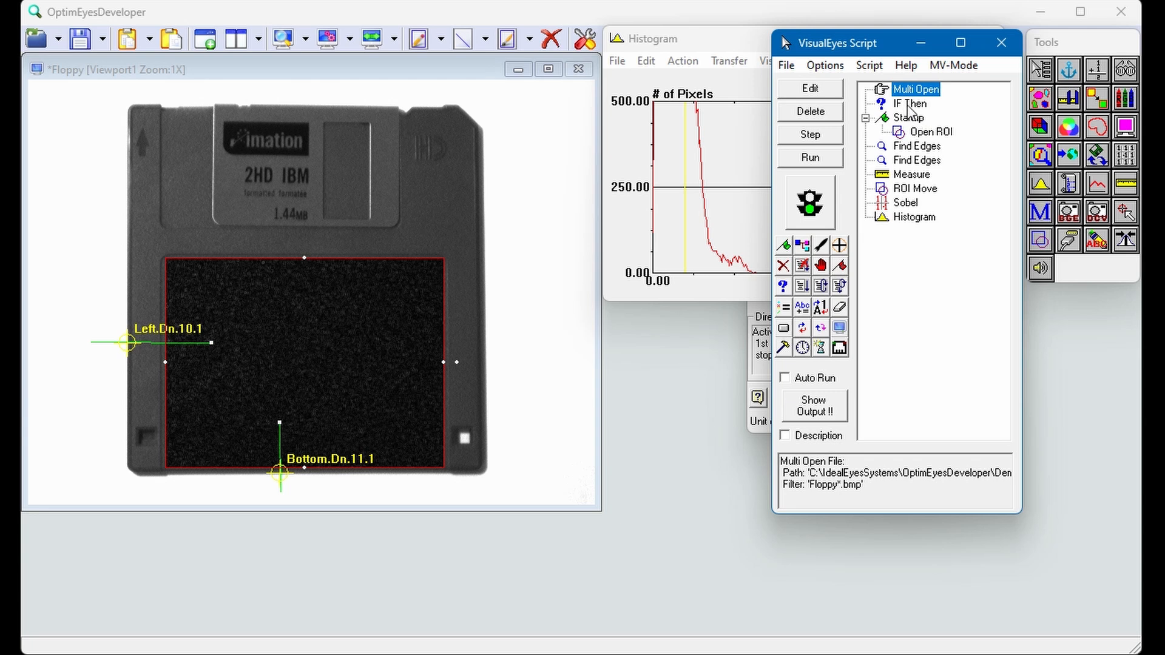
drag(910, 109, 913, 243)
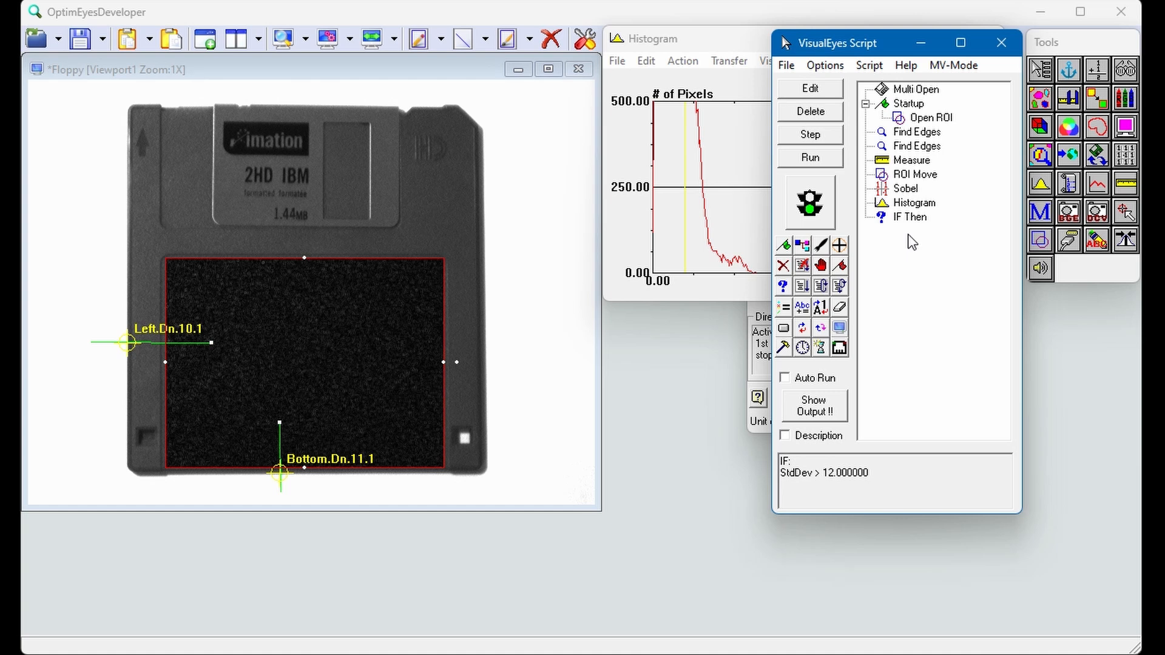
Step: Set the Text Tool to draw in the image using Verdana Bold at size 20
click(1104, 245)
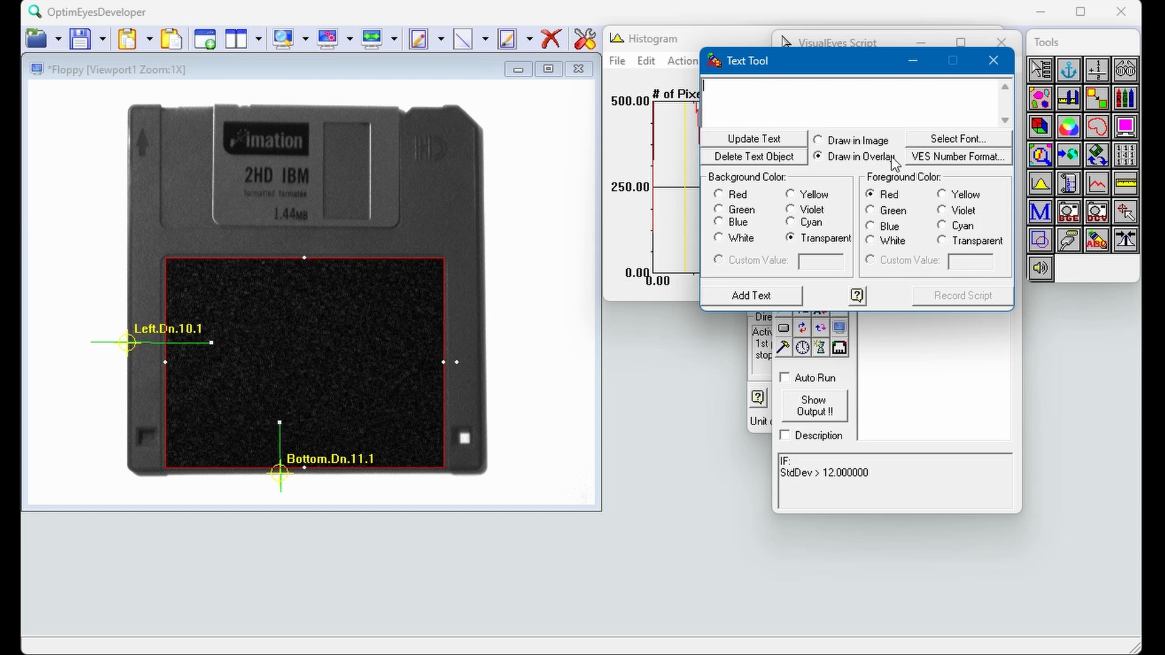
click(855, 143)
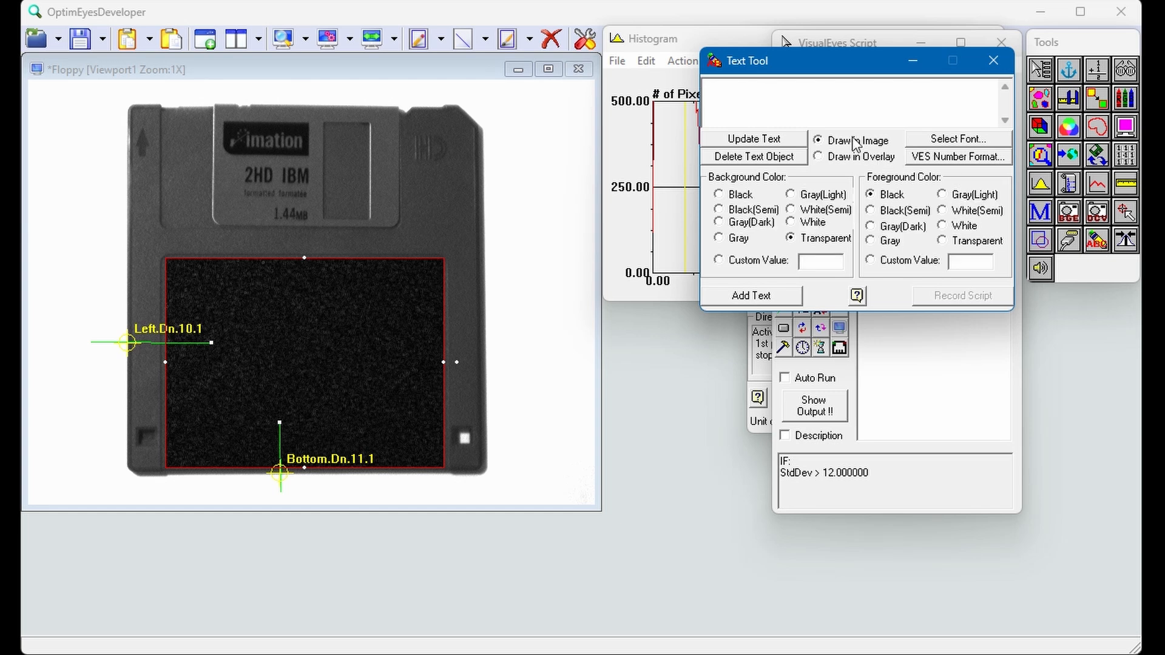
click(944, 138)
drag(881, 261, 898, 352)
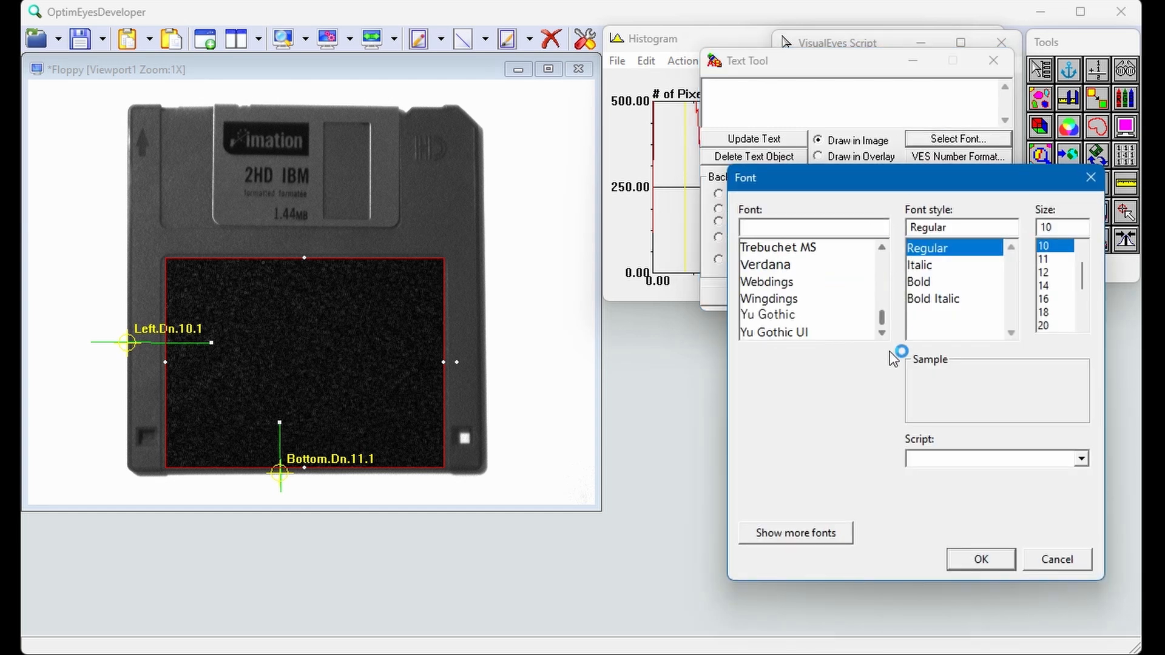
click(791, 265)
click(942, 283)
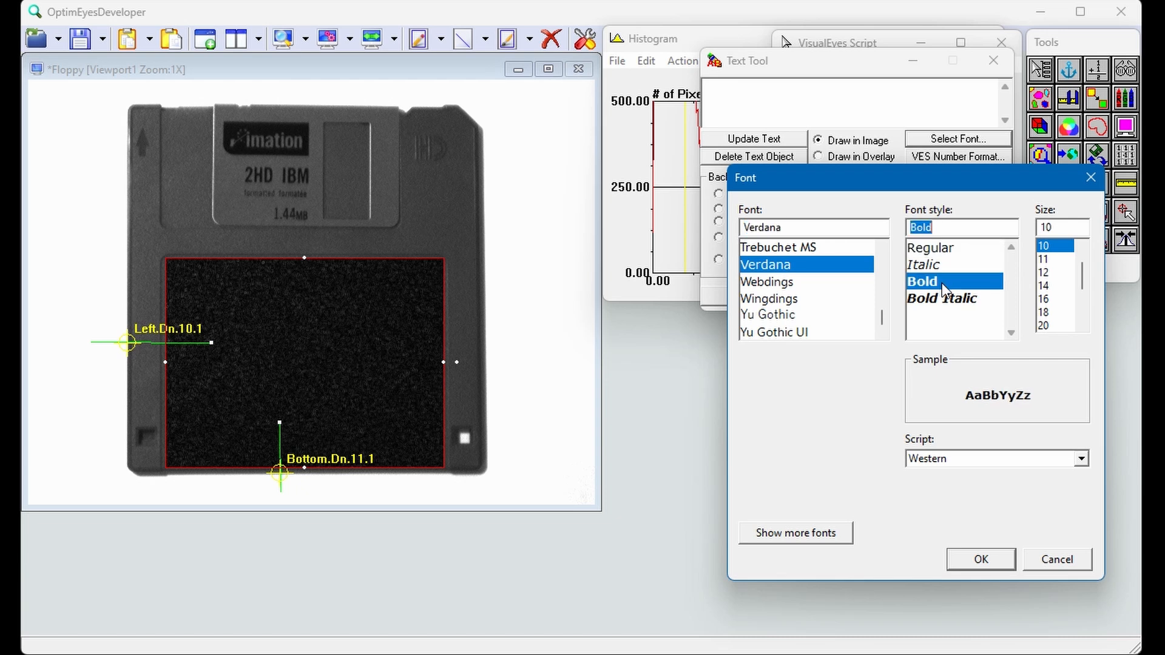
click(1049, 328)
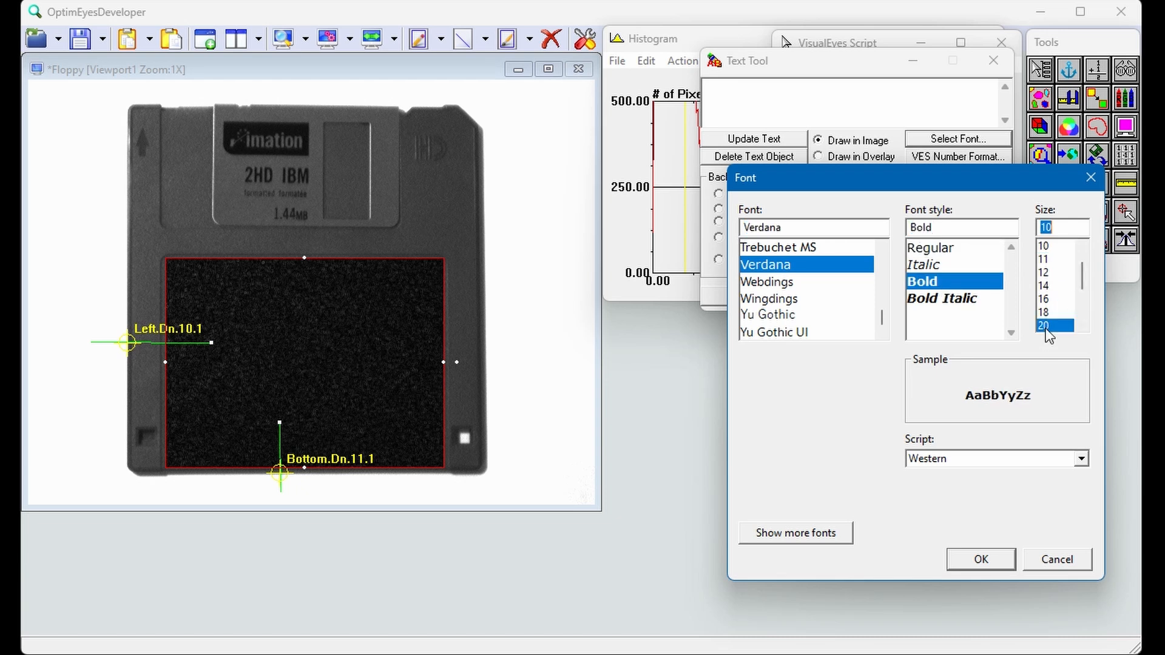
click(980, 560)
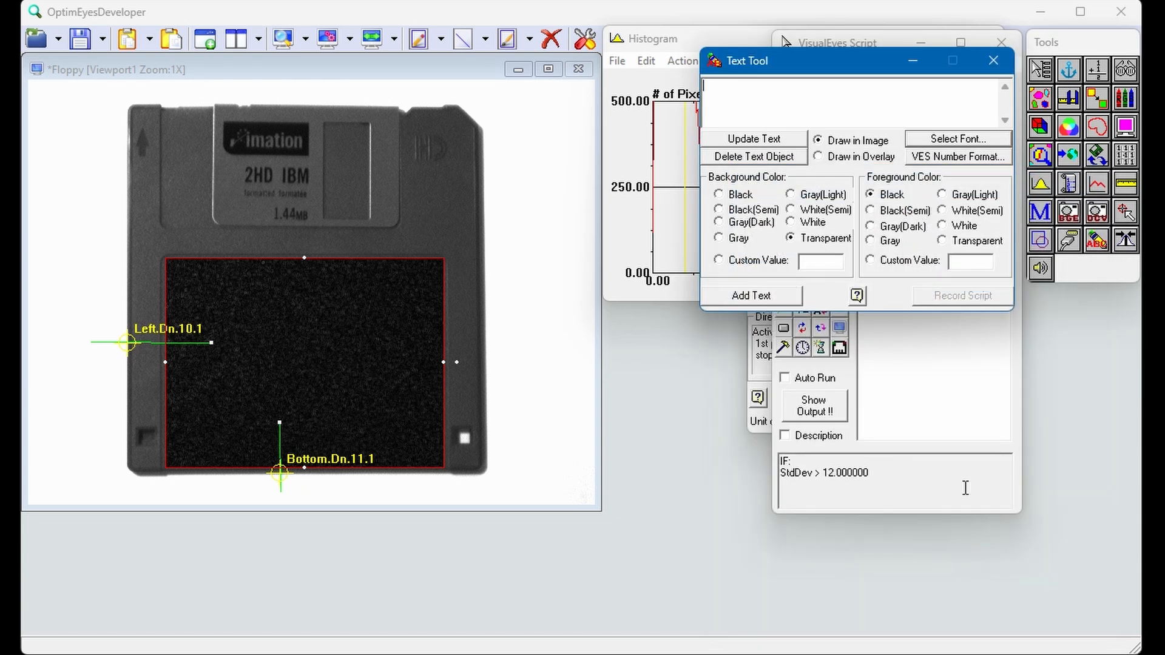
Step: Add the text "Label Damaged" at the image's upper-left corner, record it in the script and close the Text Tool
text(Label Damaged)
click(728, 296)
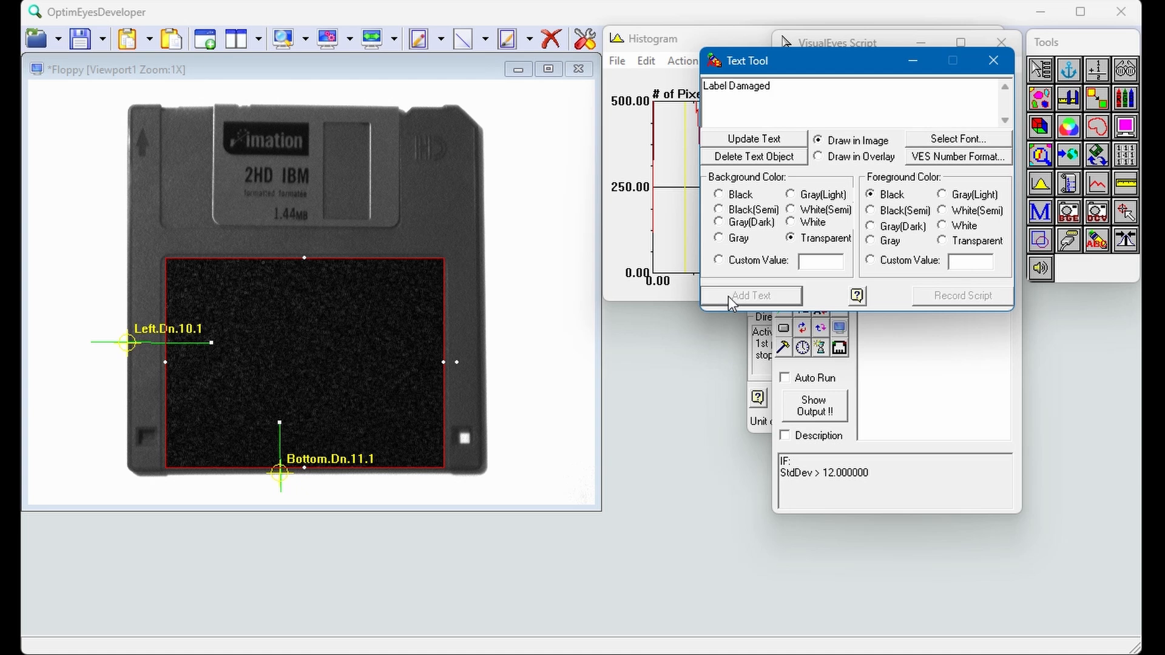
click(39, 84)
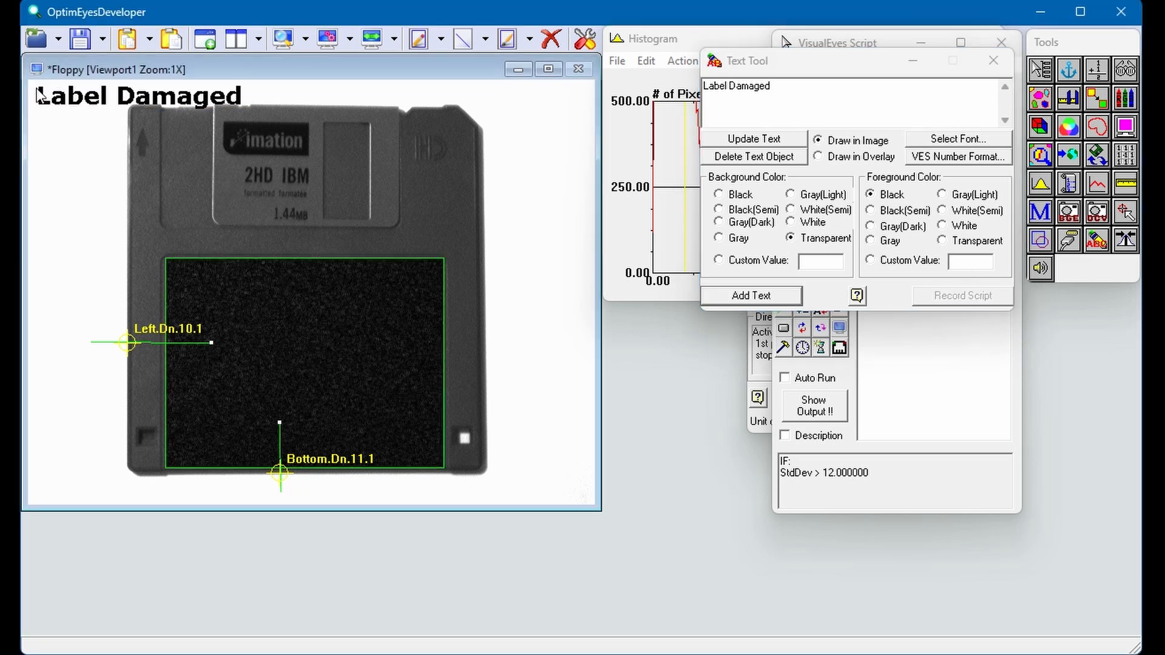
click(71, 104)
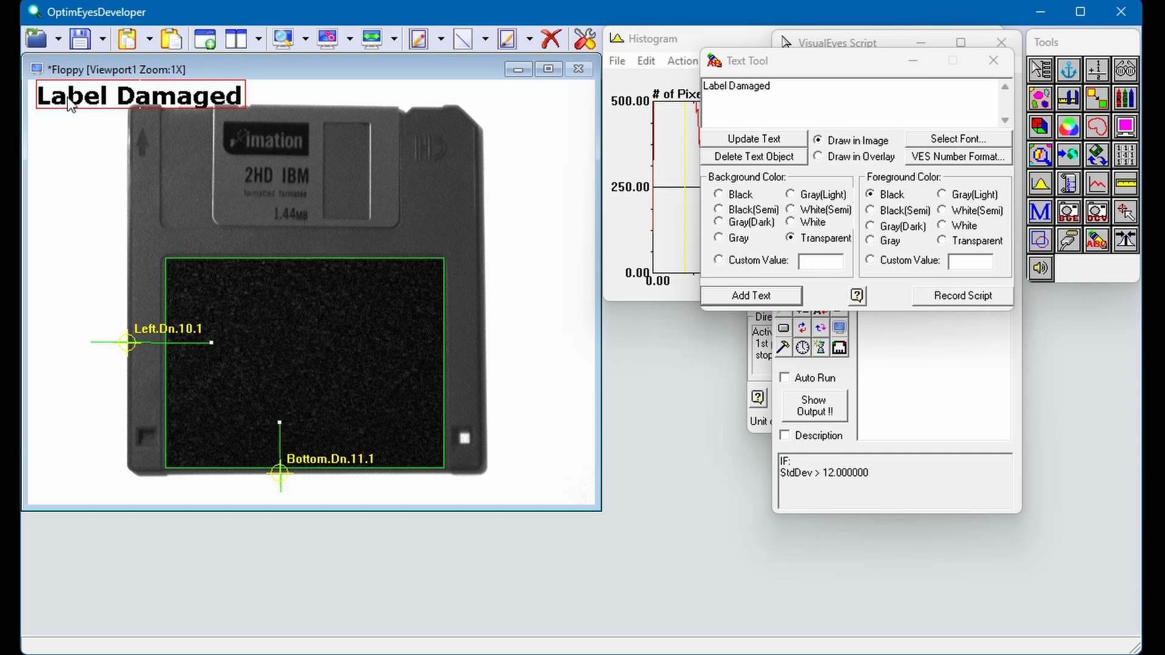
click(945, 297)
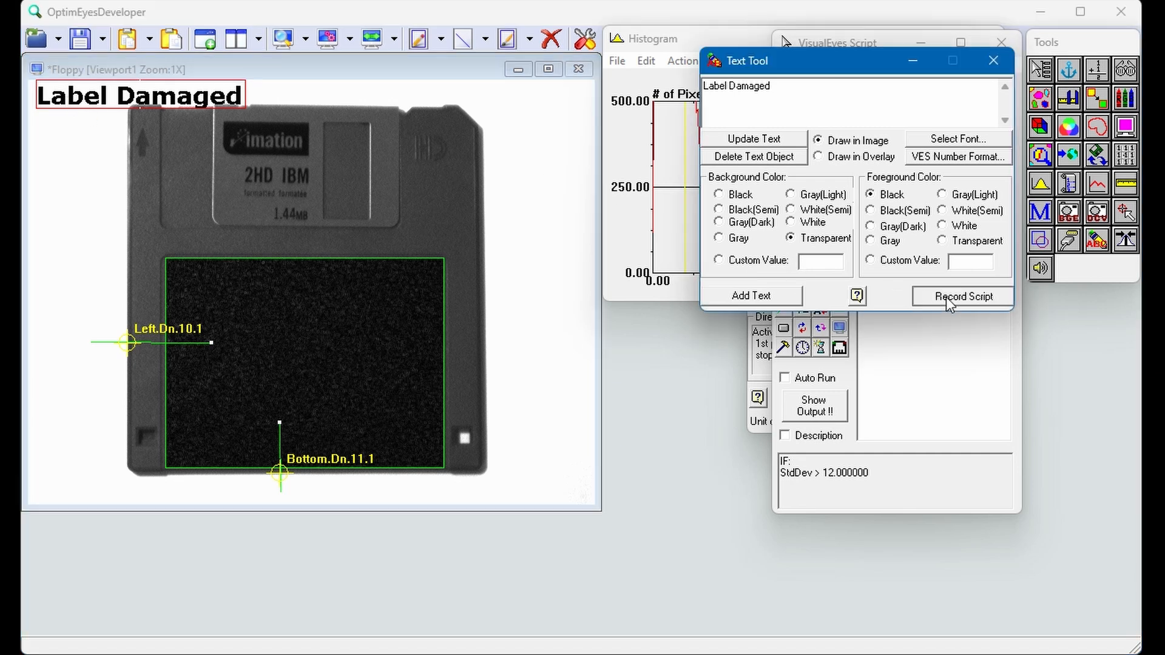
click(996, 57)
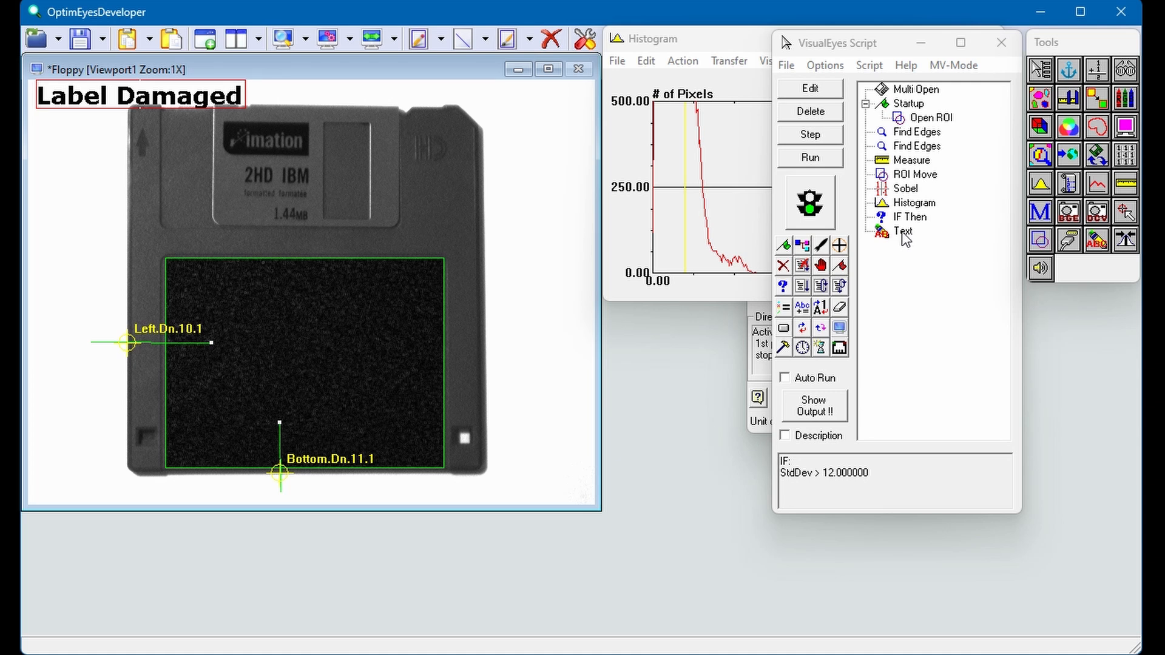
Step: Nest the Text action inside the IF Then condition in the script and show the script output
drag(903, 232, 905, 217)
click(863, 220)
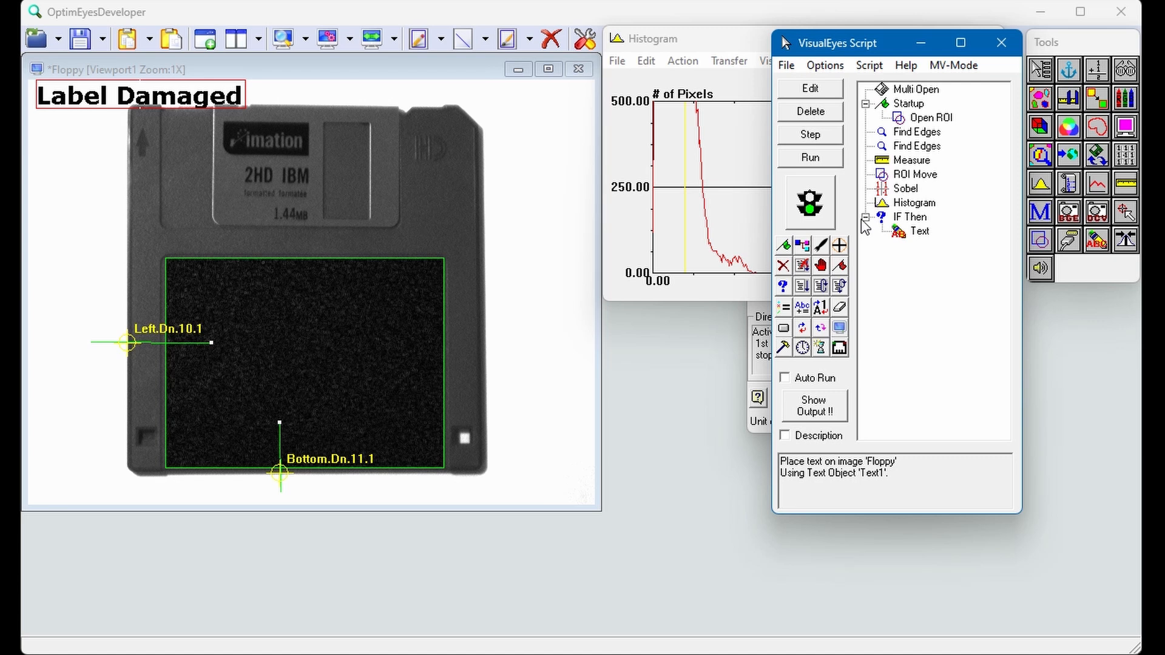
click(807, 408)
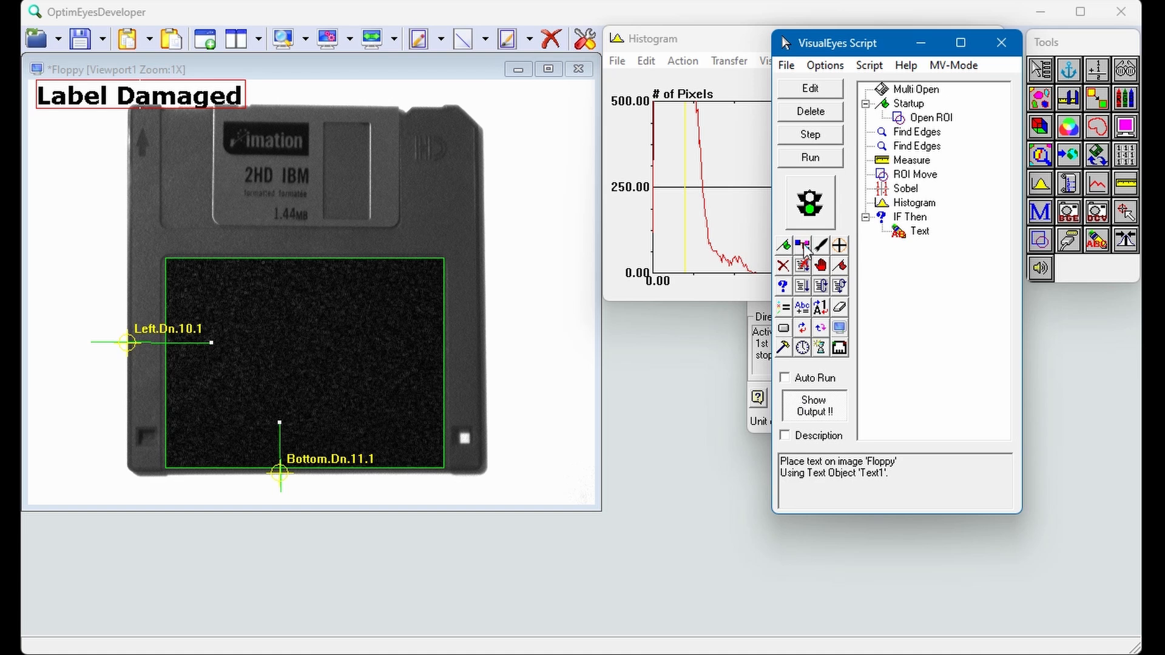
Step: Save the VisualEyes script under the new file name test
click(787, 66)
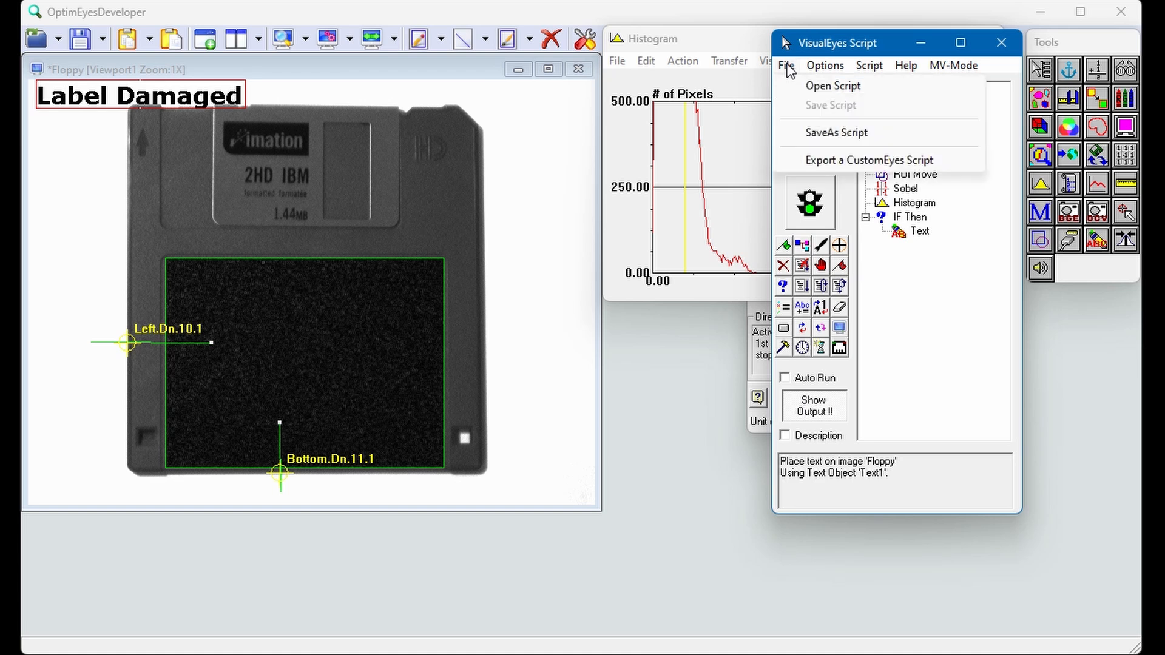
click(809, 133)
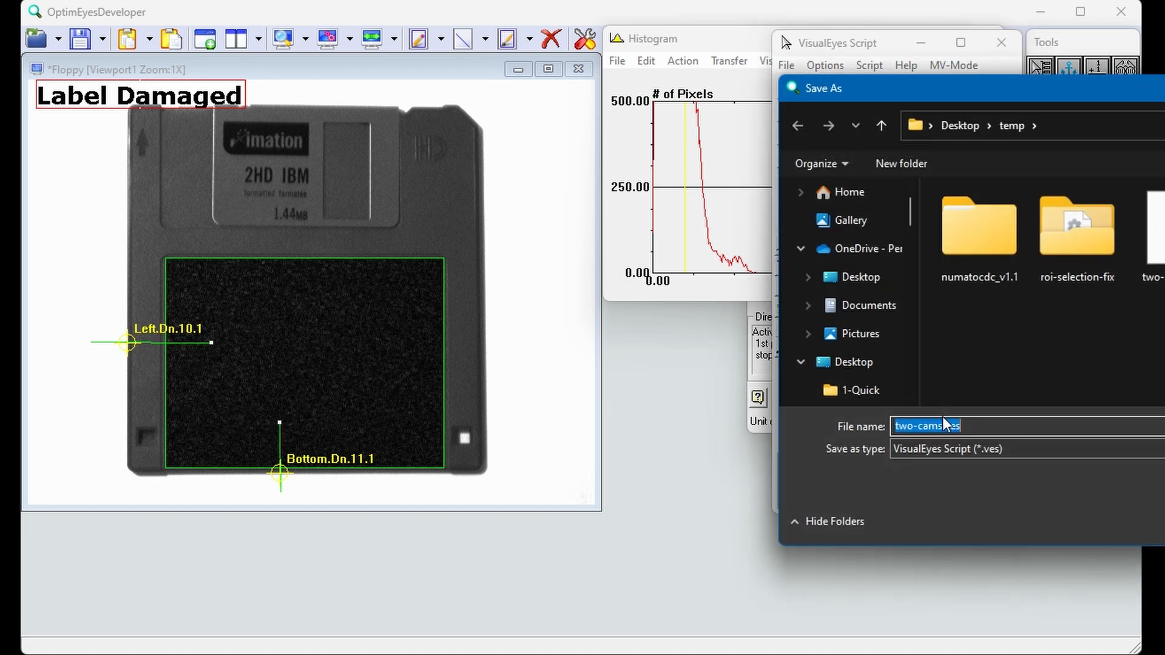
text(test)
key(Return)
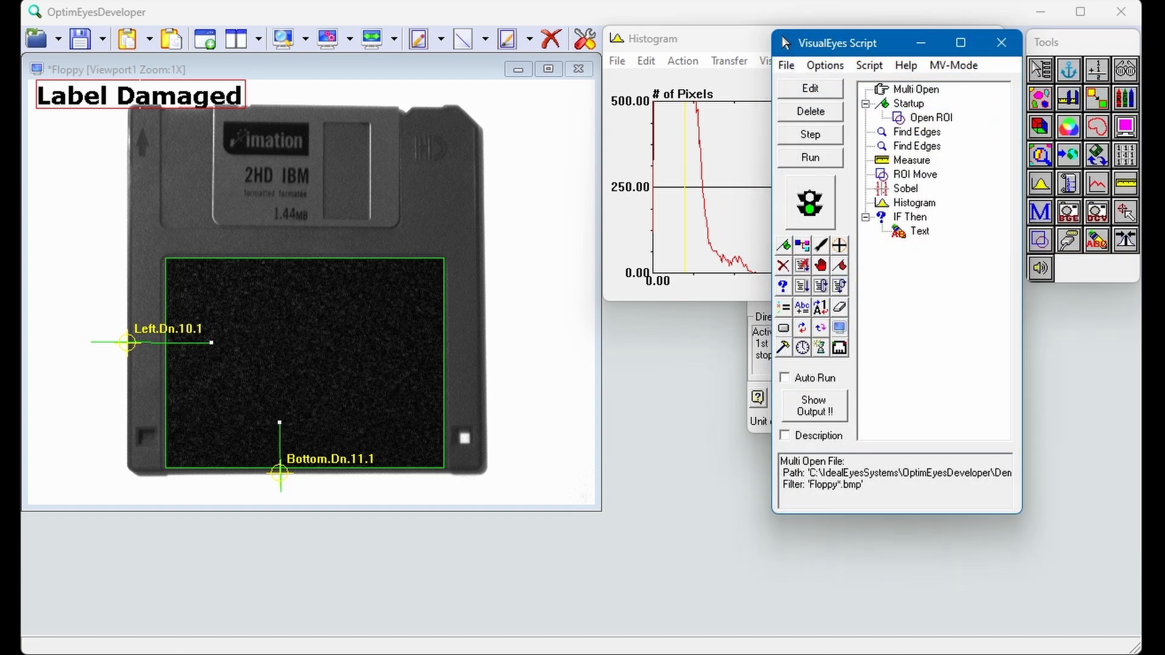
Step: Restart OptimEyesDeveloper with an empty viewport and load the saved test script into VisualEyes Script
click(1120, 11)
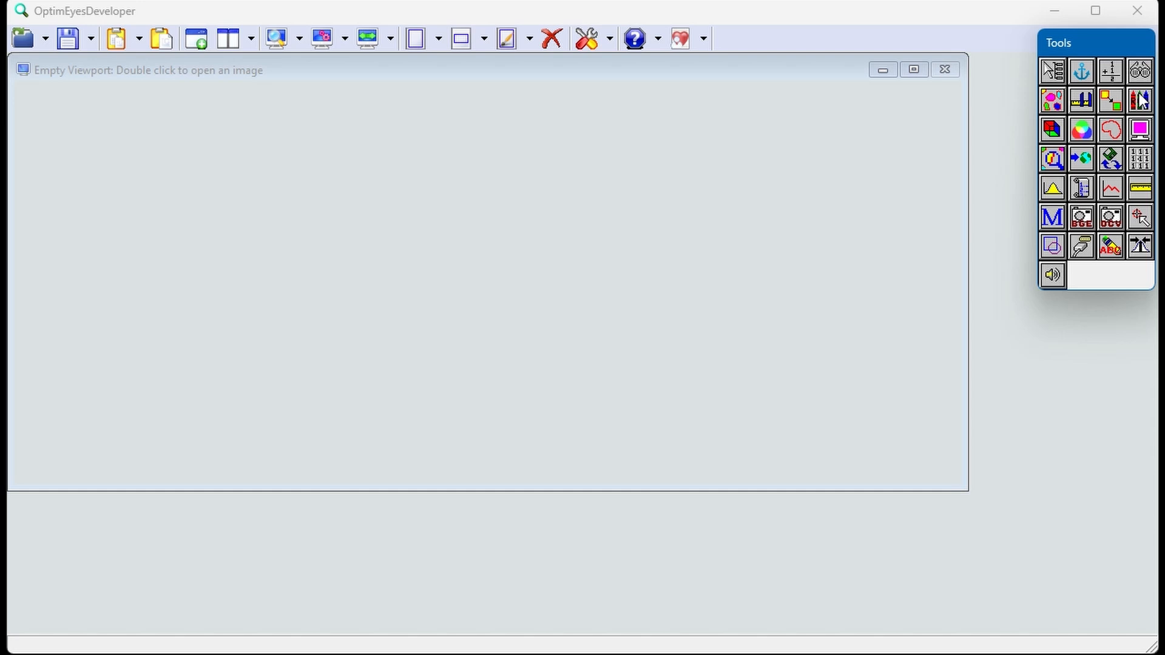
click(1055, 74)
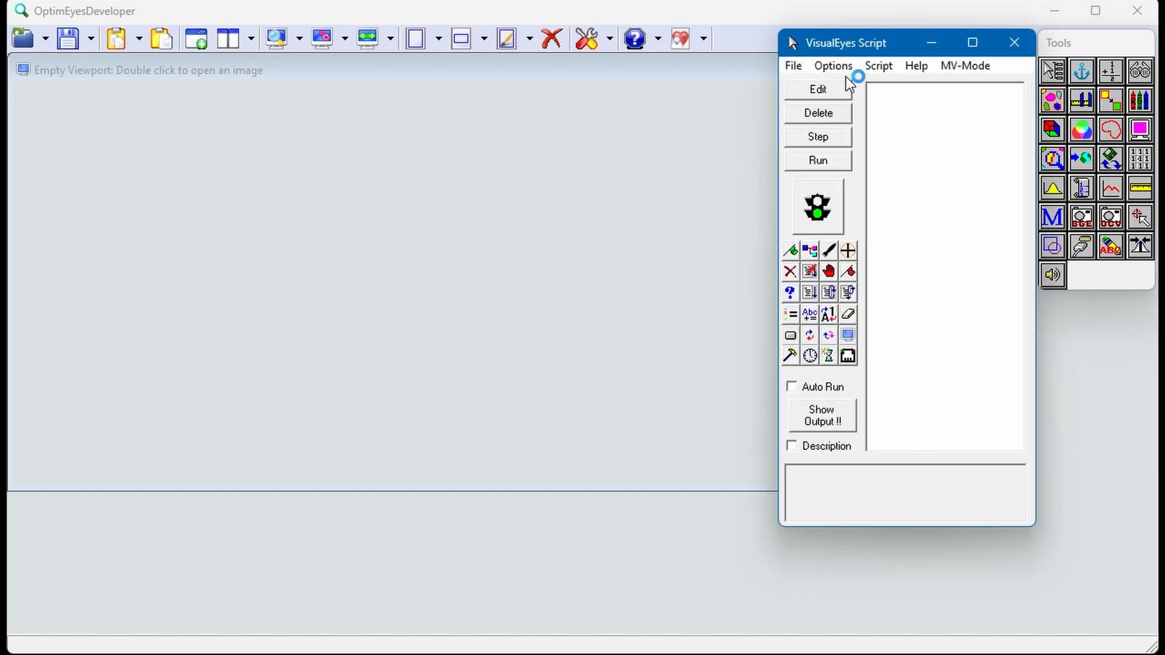
click(794, 66)
click(811, 88)
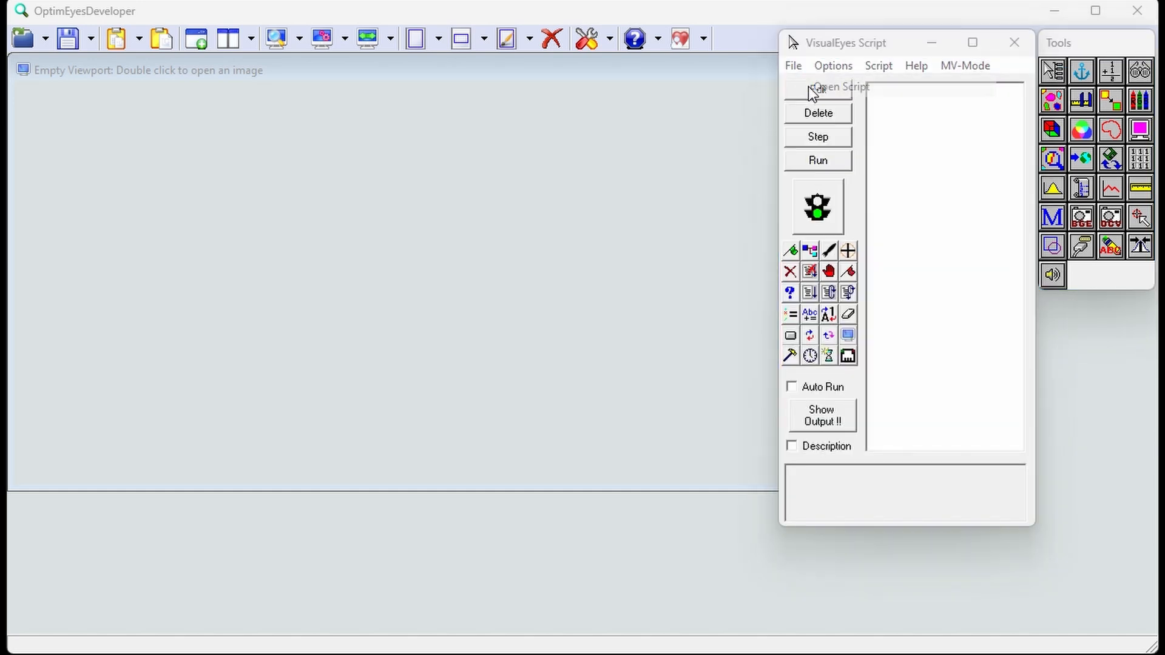
key(Return)
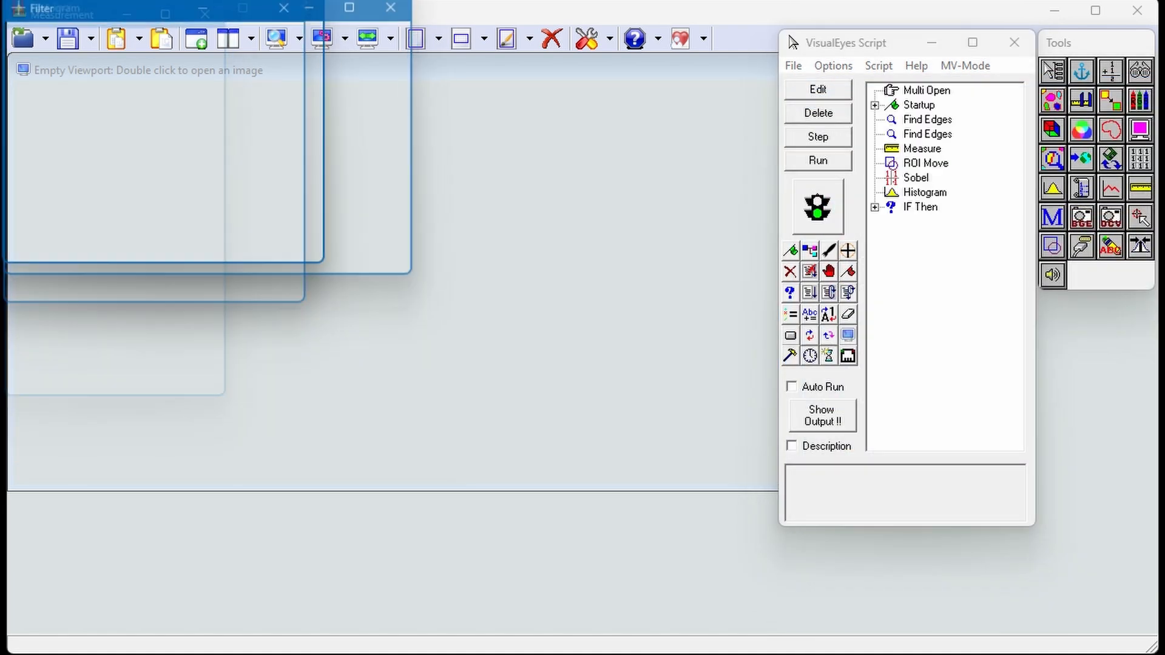
Step: Step the script through loading the first floppy image and opening its label ROI, enlarging the viewport to show the whole disk
click(818, 137)
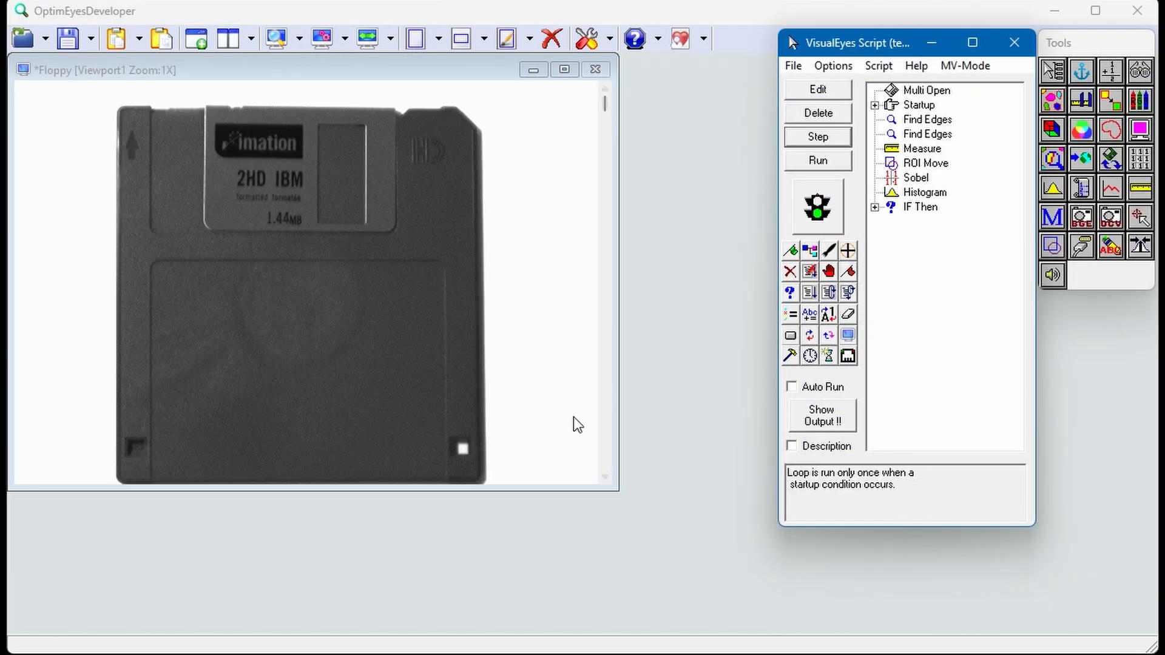
drag(510, 489, 511, 569)
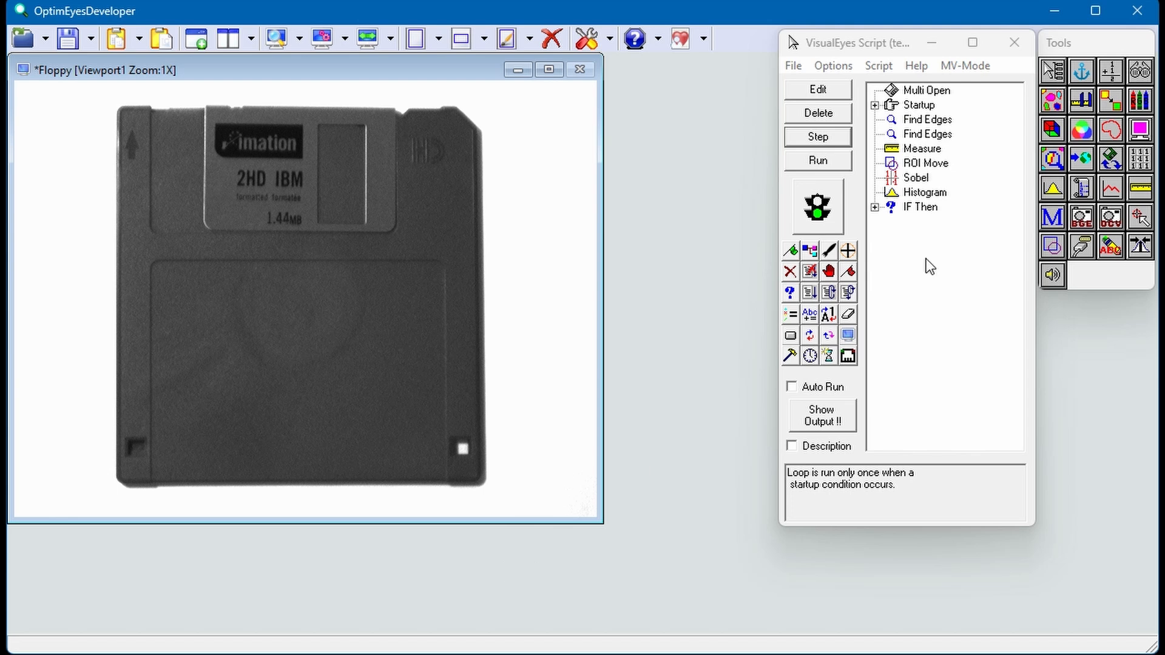
click(829, 137)
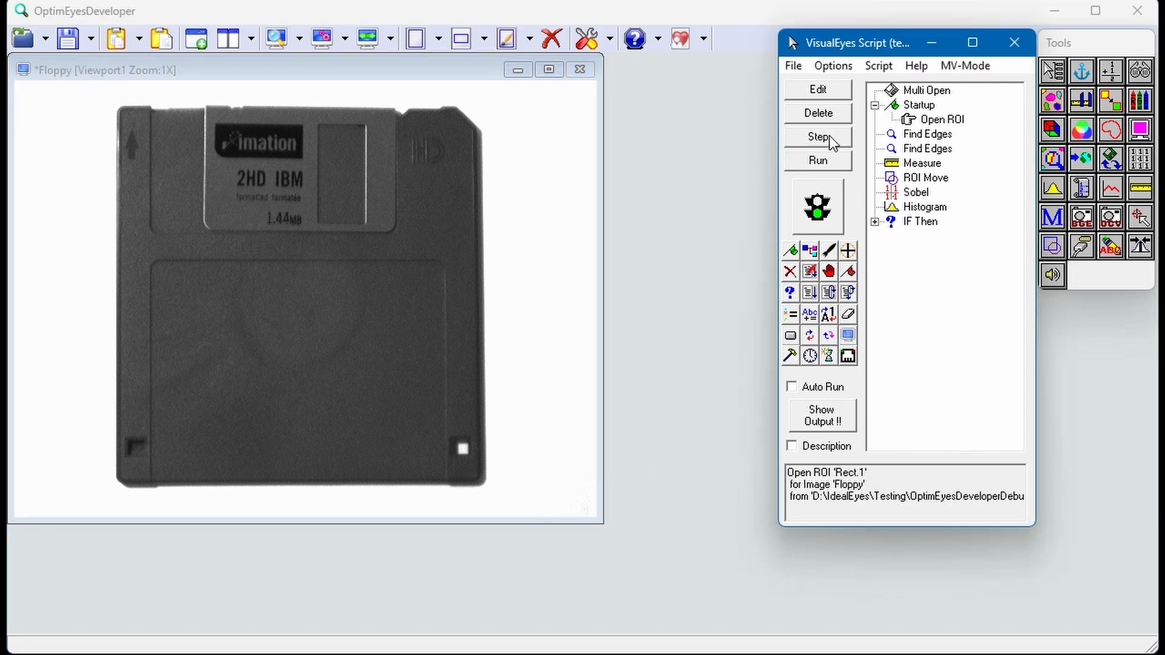
click(831, 141)
click(831, 141)
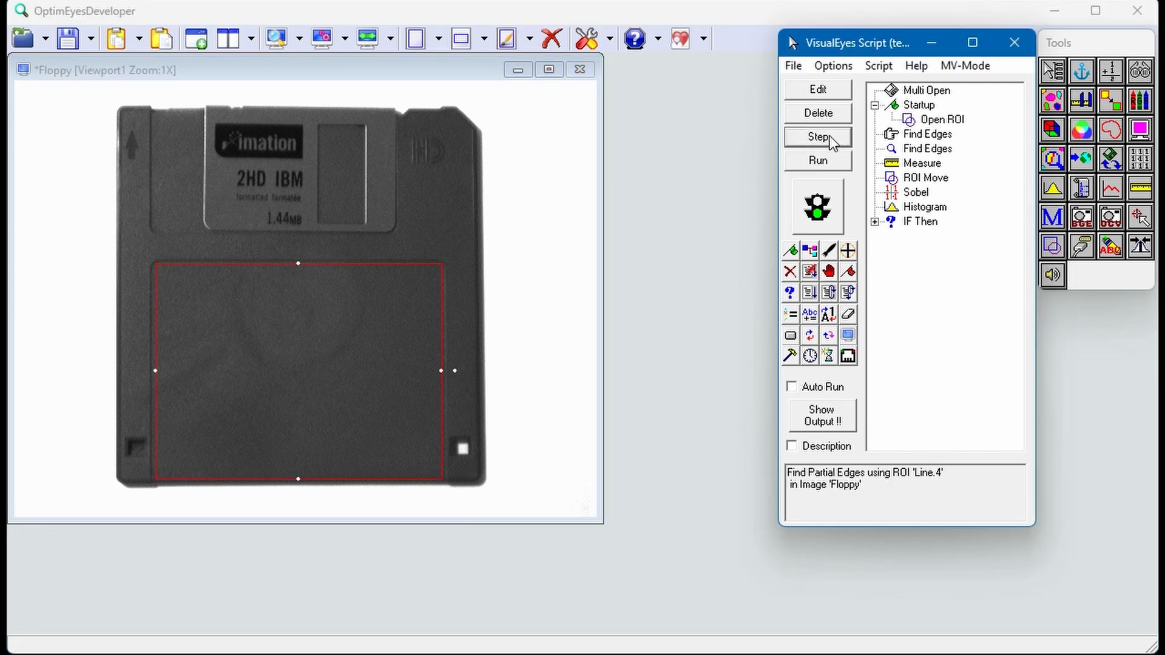
Step: Step the first floppy image through both Find Edges actions, Measure, ROI Move, Sobel, Histogram and the IF Then check
click(830, 140)
click(830, 139)
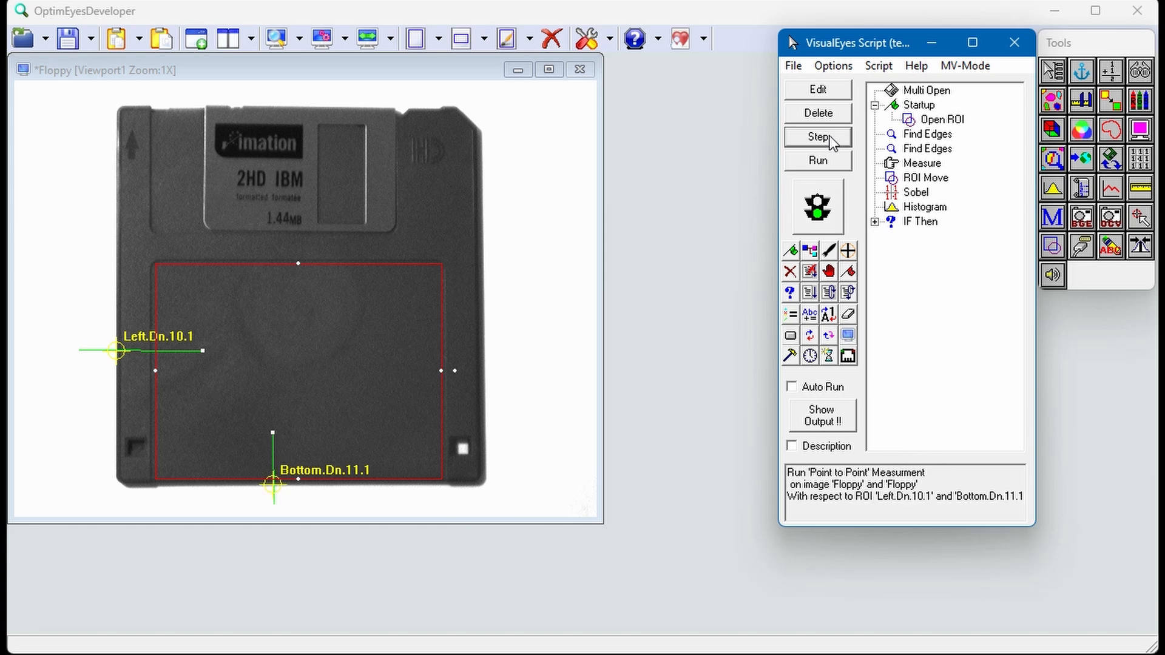
click(829, 136)
click(829, 135)
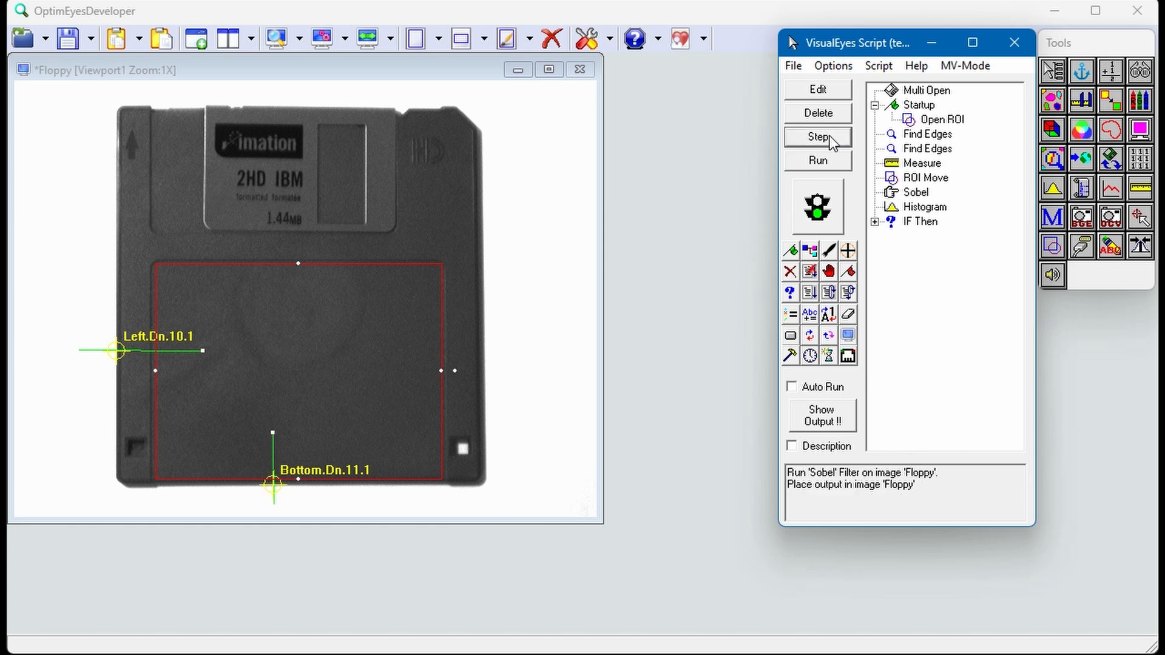
click(829, 136)
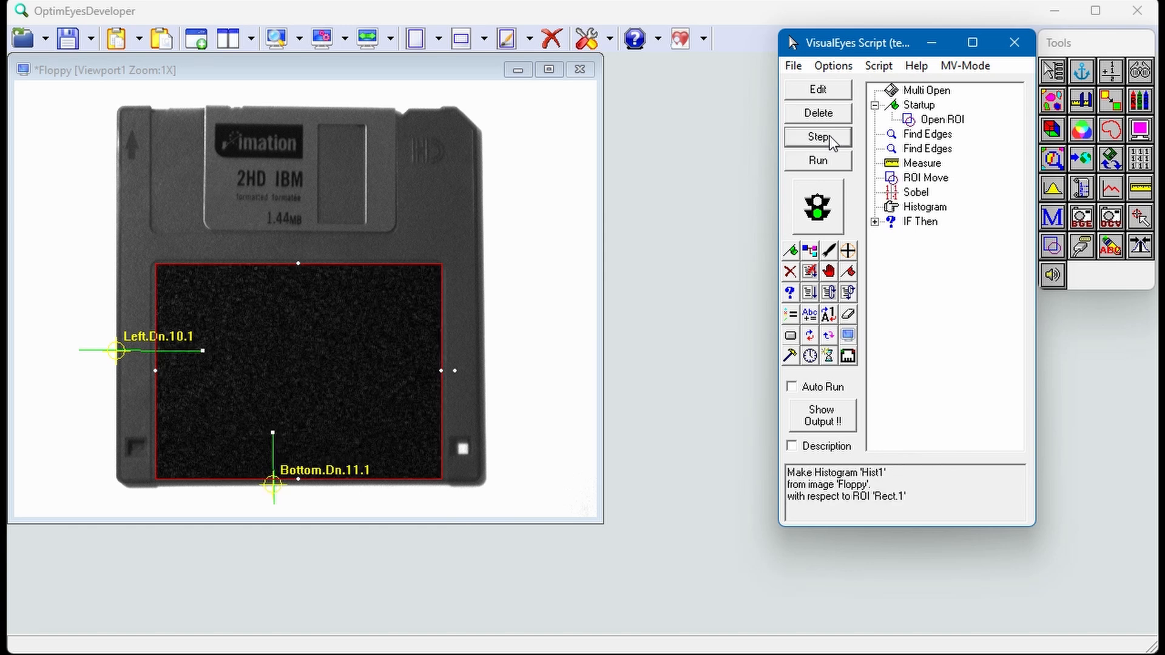
click(829, 135)
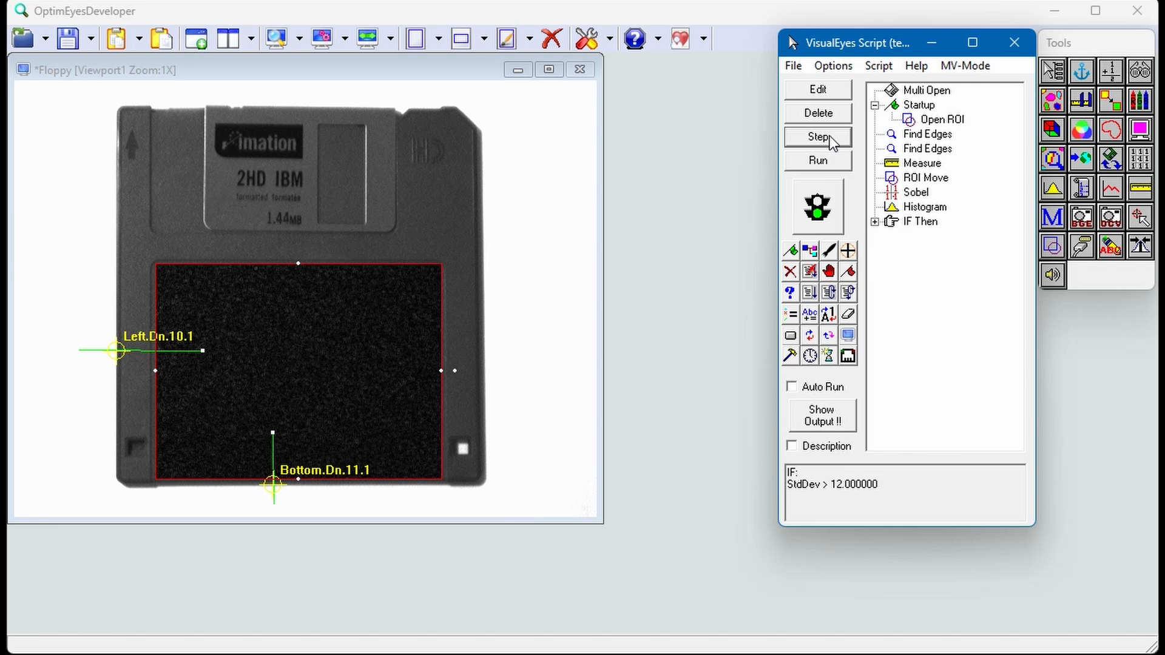
click(818, 137)
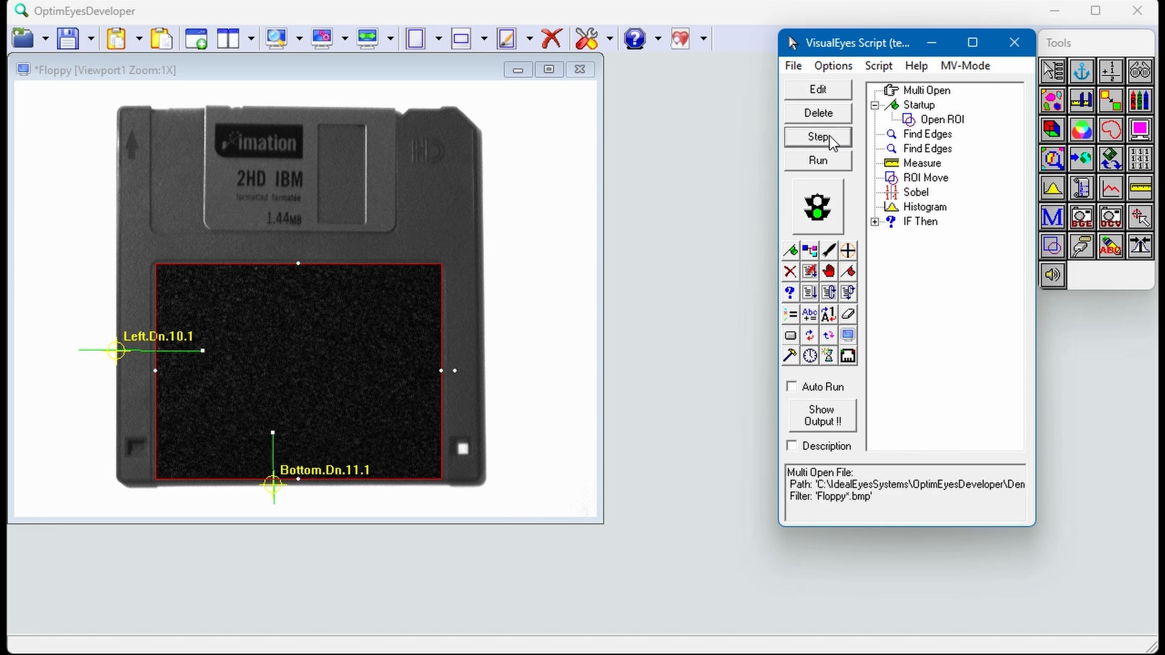
Step: Step the script on to the second floppy image, skip Startup, and execute both Find Edges actions, Measure and ROI Move
click(818, 137)
click(831, 140)
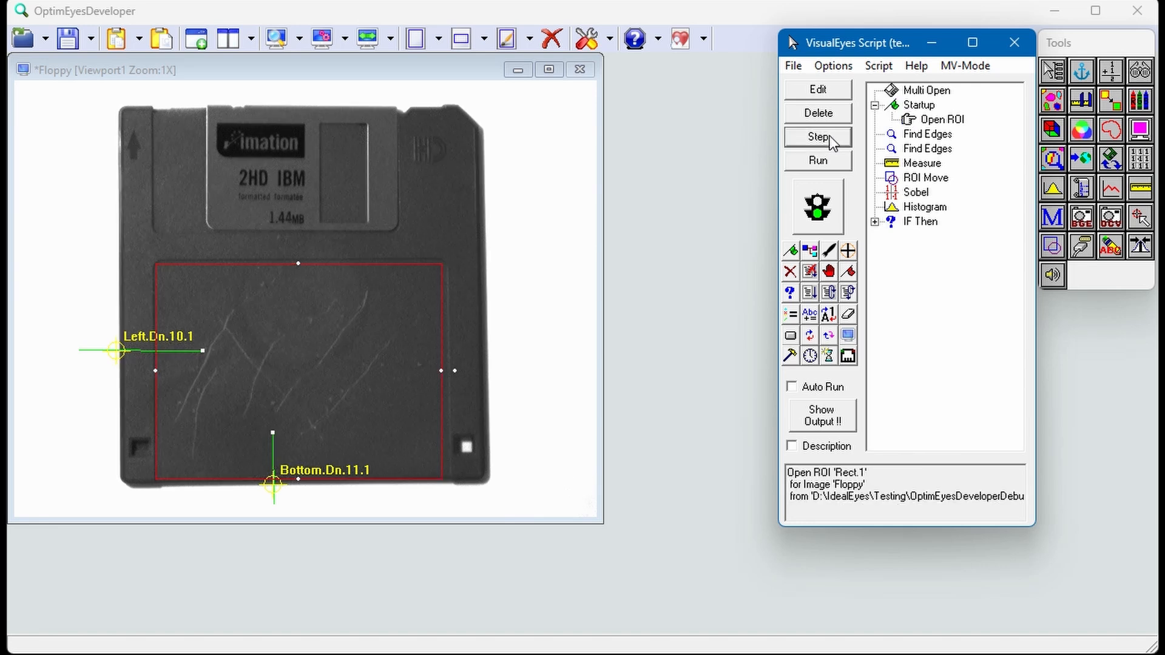
click(831, 140)
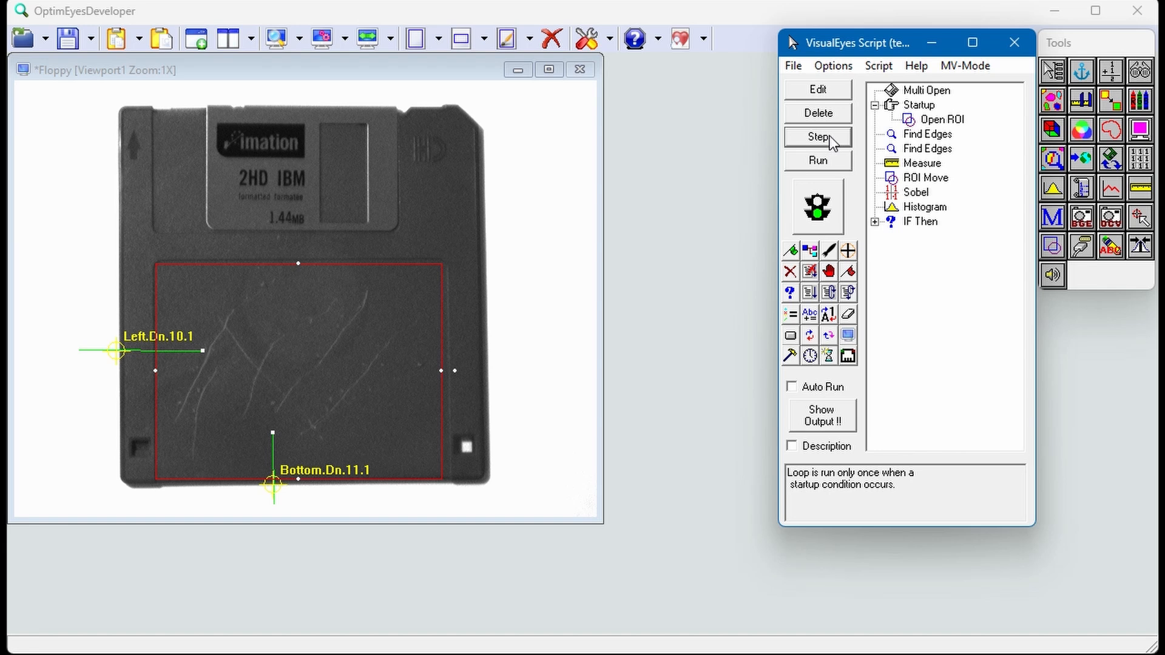
click(831, 139)
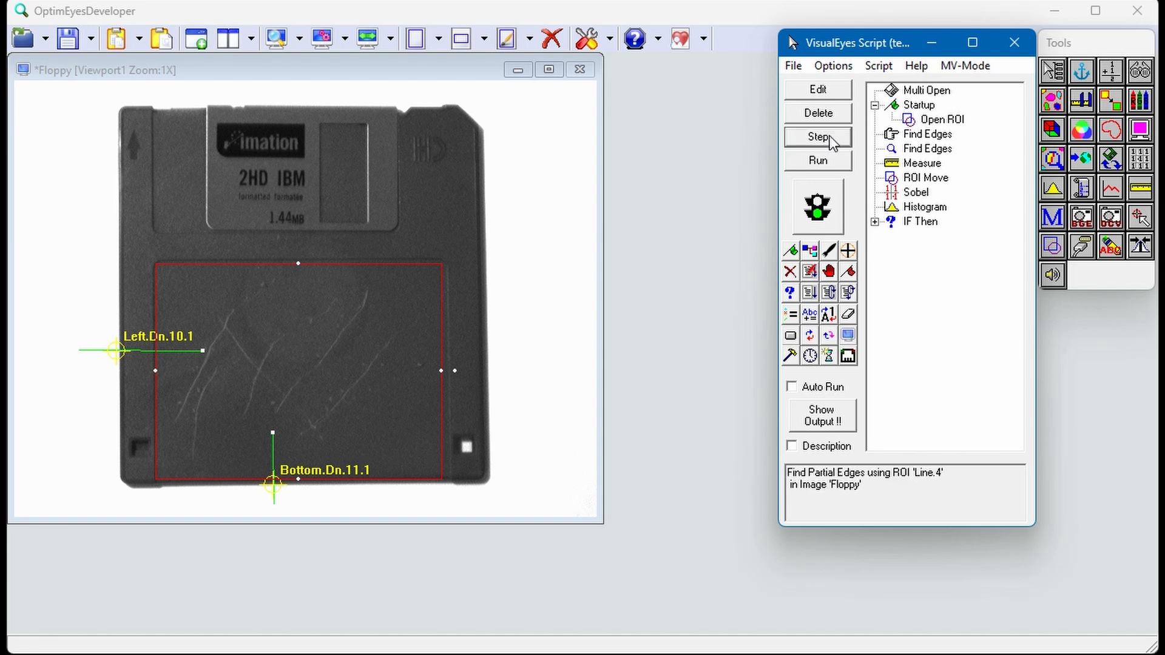
click(831, 140)
click(829, 136)
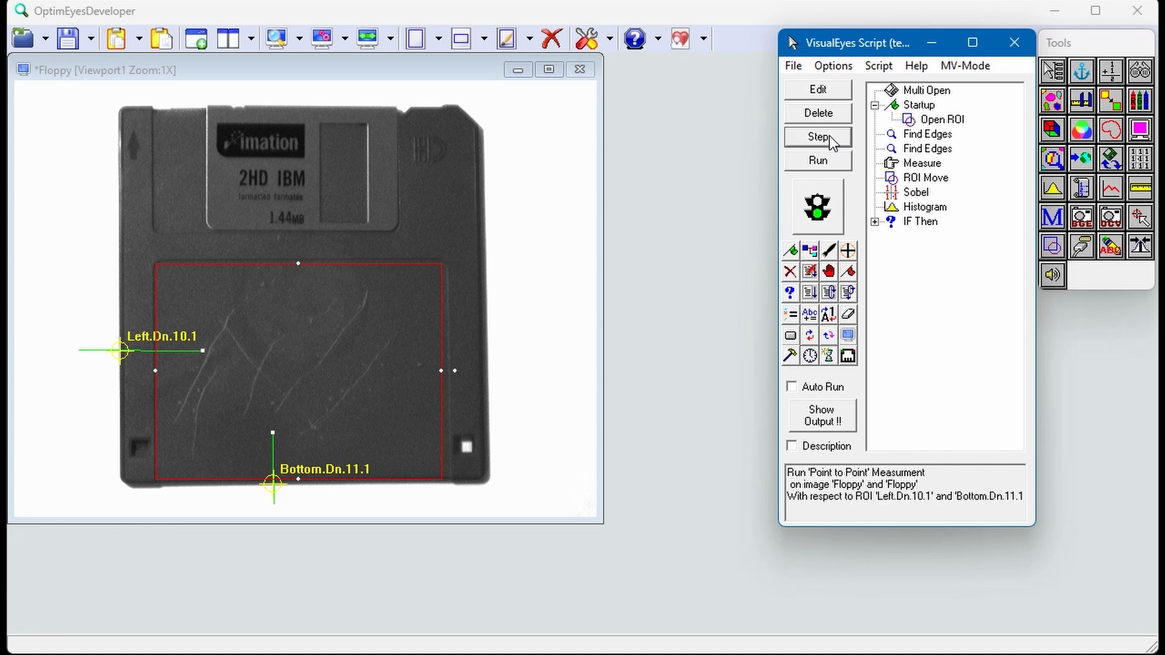
click(829, 136)
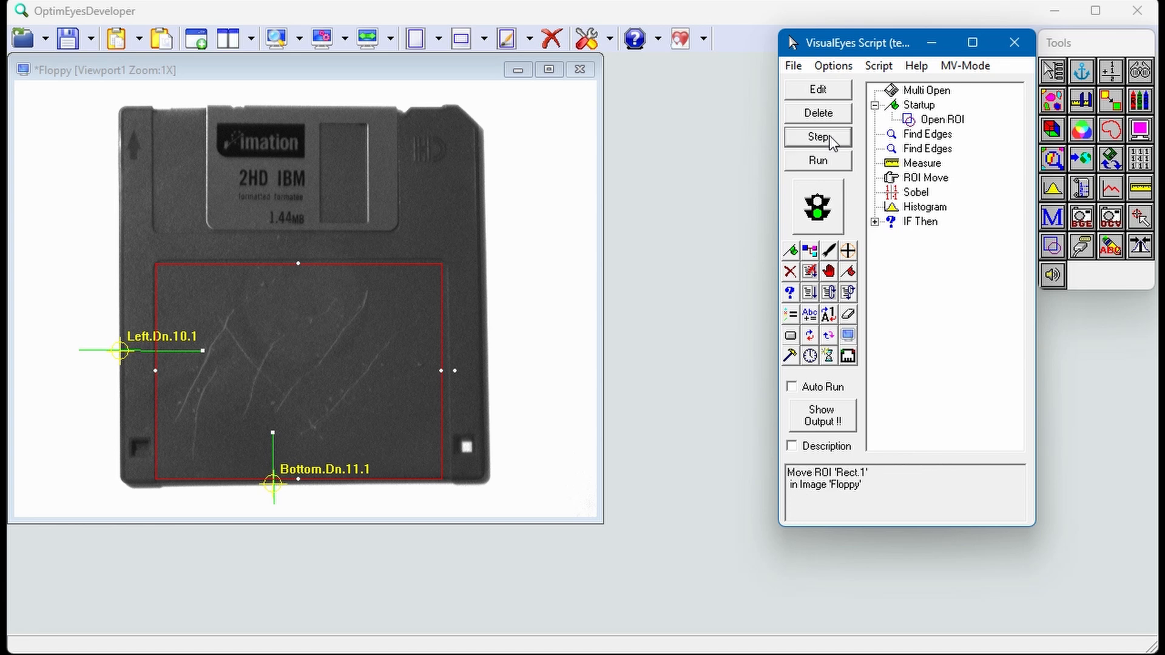
click(829, 136)
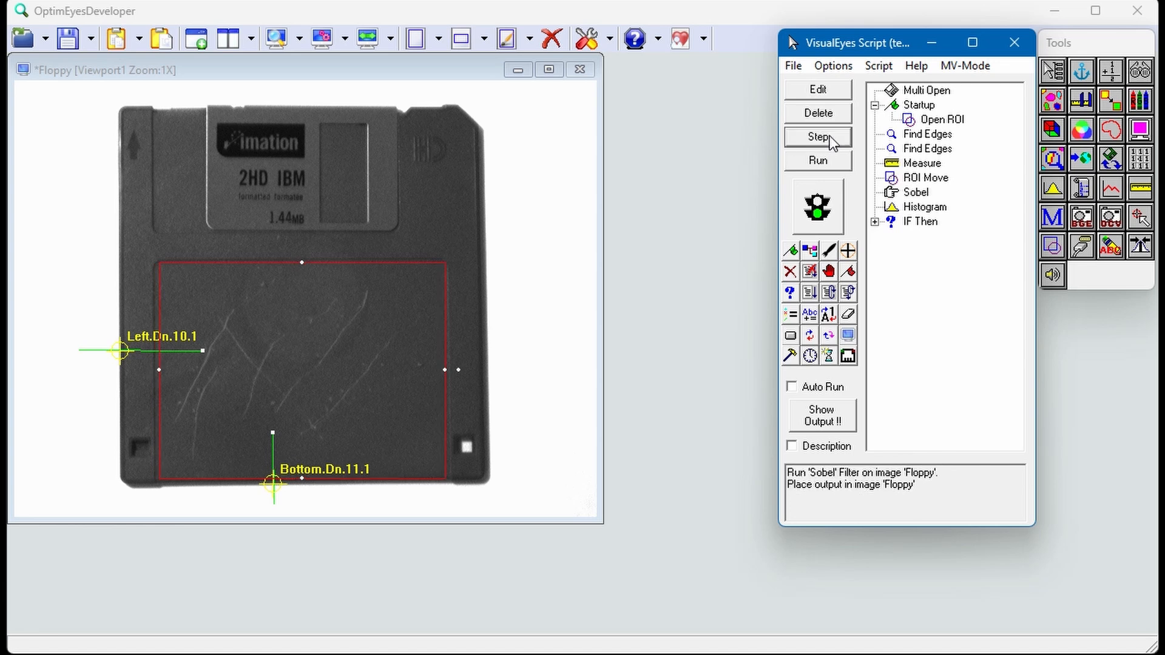
Step: Step the second floppy image through Sobel, Histogram, the IF Then check and the nested Text action
click(829, 136)
click(829, 135)
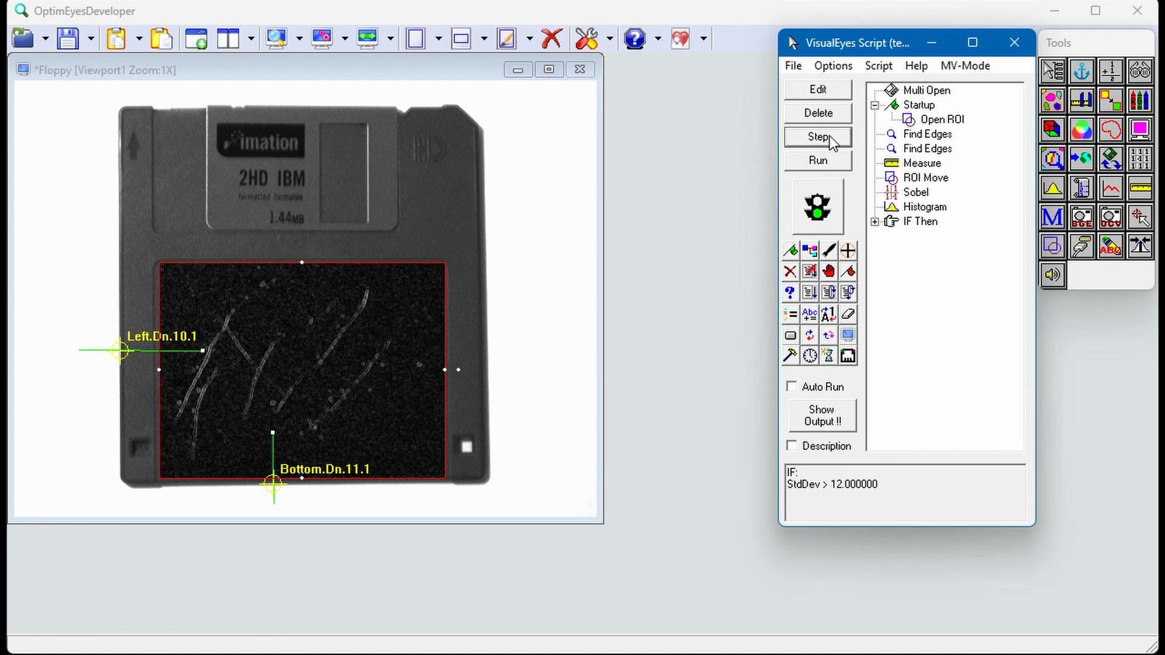
click(829, 136)
click(829, 136)
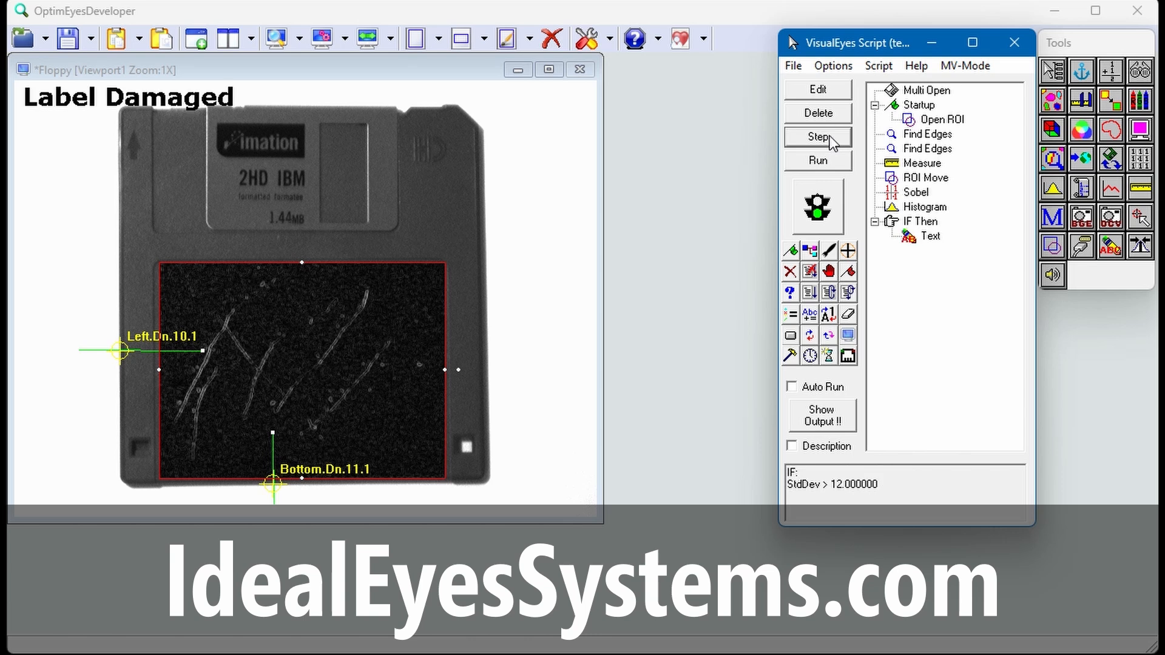